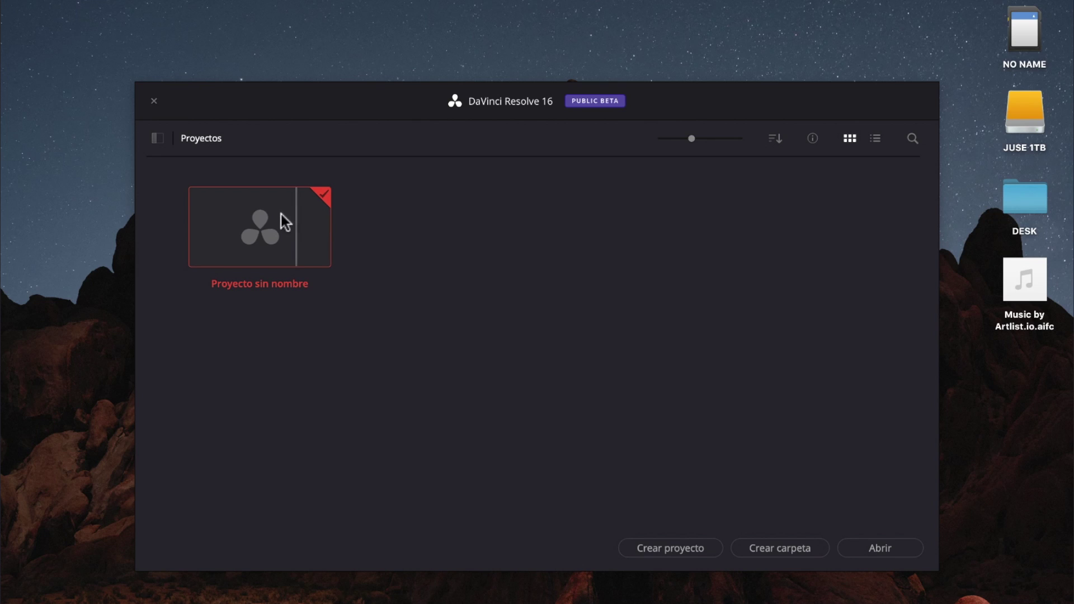
Step: Open the project Proyecto sin nombre, look through the Media, Edit and Deliver pages, and return to the Media page
double_click(269, 241)
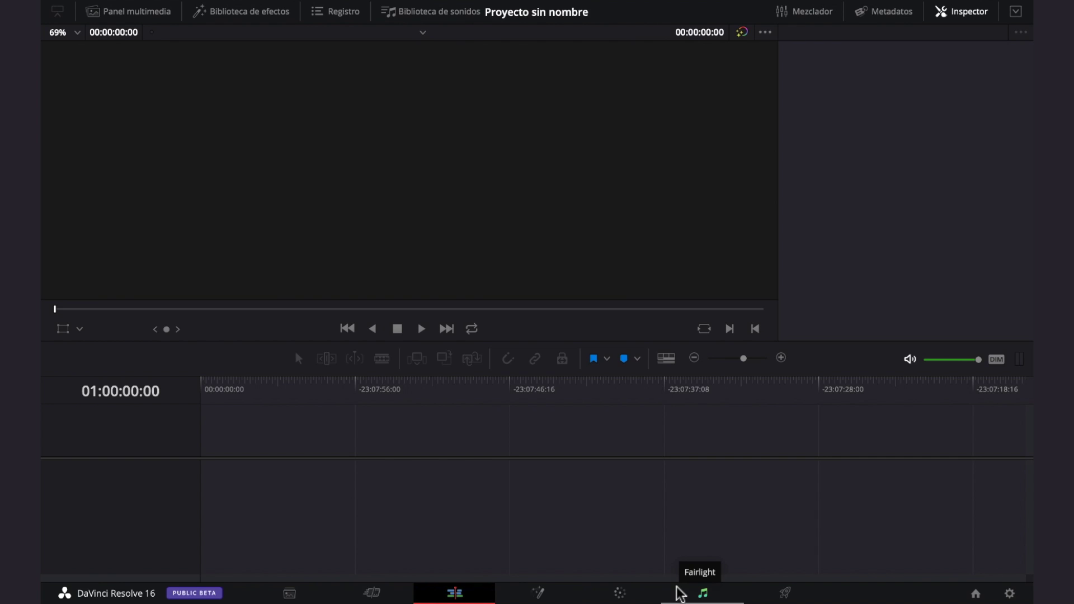
left_click(289, 593)
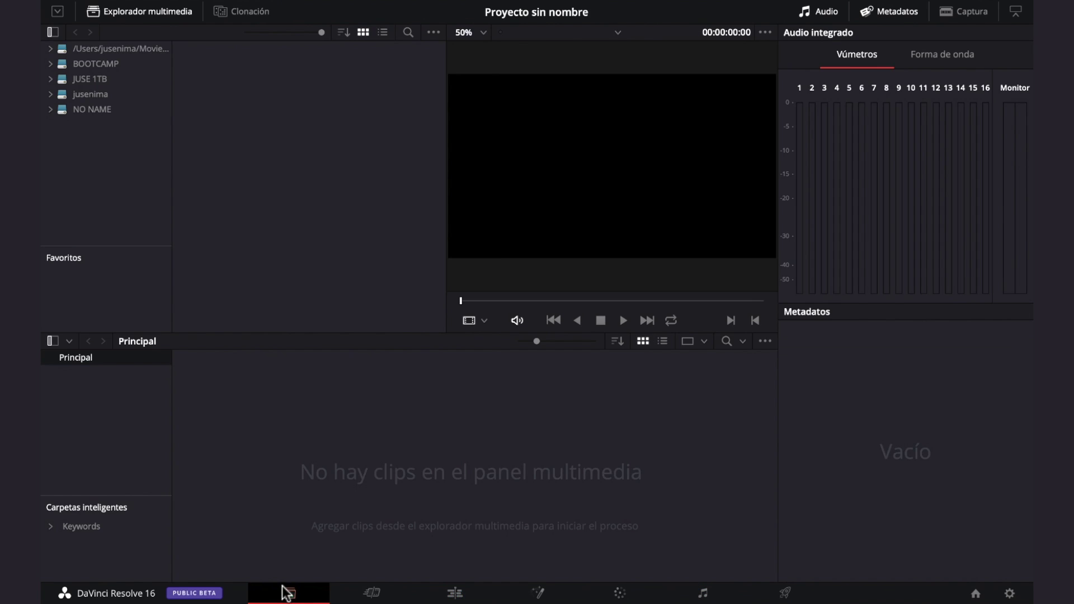
left_click(455, 593)
left_click(785, 593)
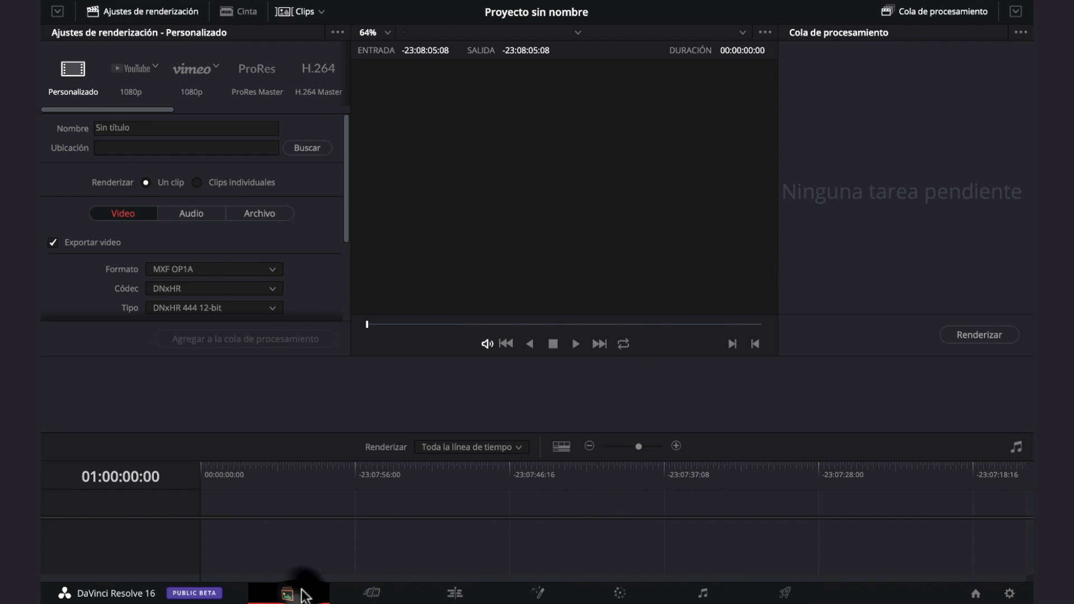
left_click(301, 594)
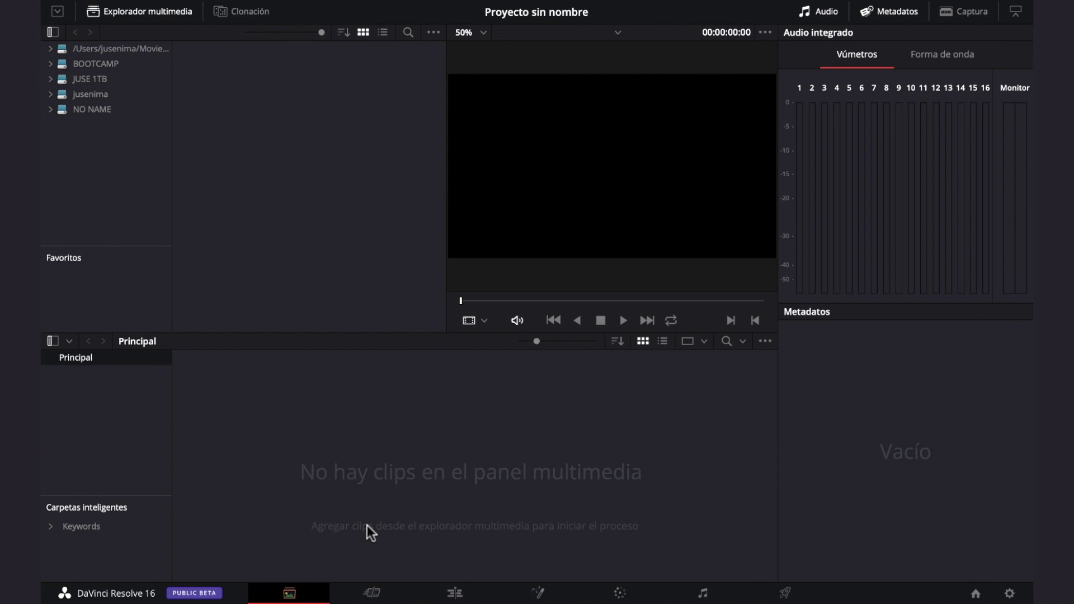
Step: Open the TRABAJOS DE EDICIÓN/BOG/IPHONE folder on the 1TB drive and preview IMG_1917.mov and IMG_1921.mov
left_click(95, 79)
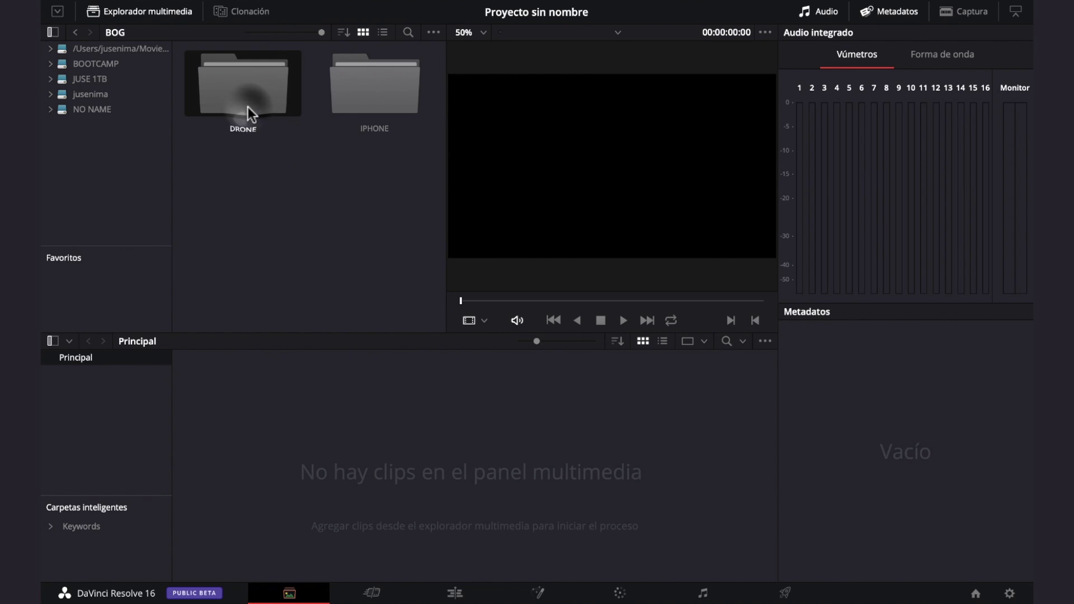
double_click(367, 91)
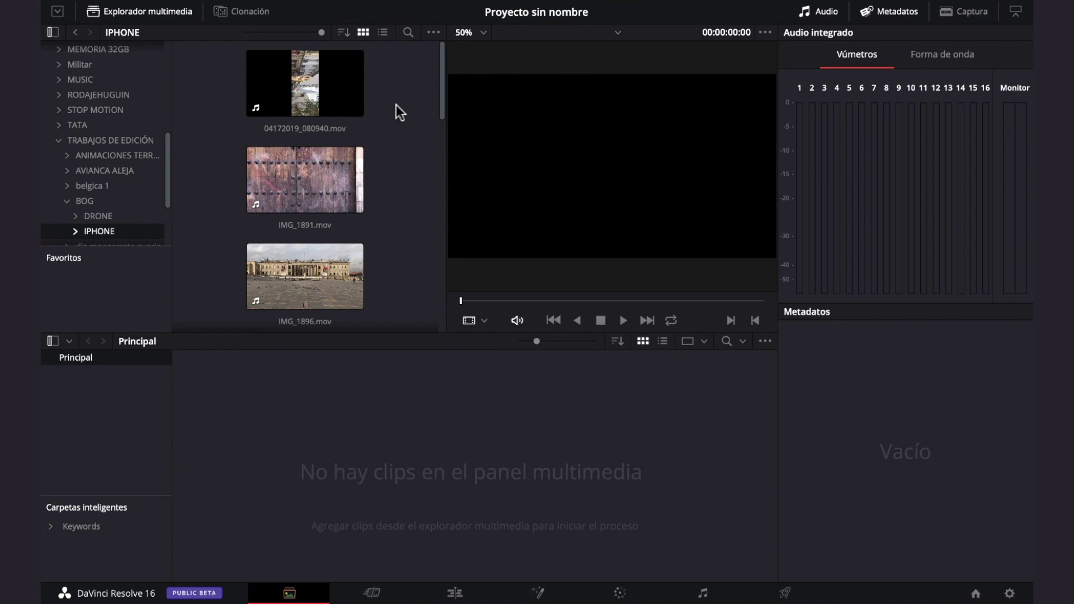
scroll(396, 105, "down", 5)
left_click(307, 178)
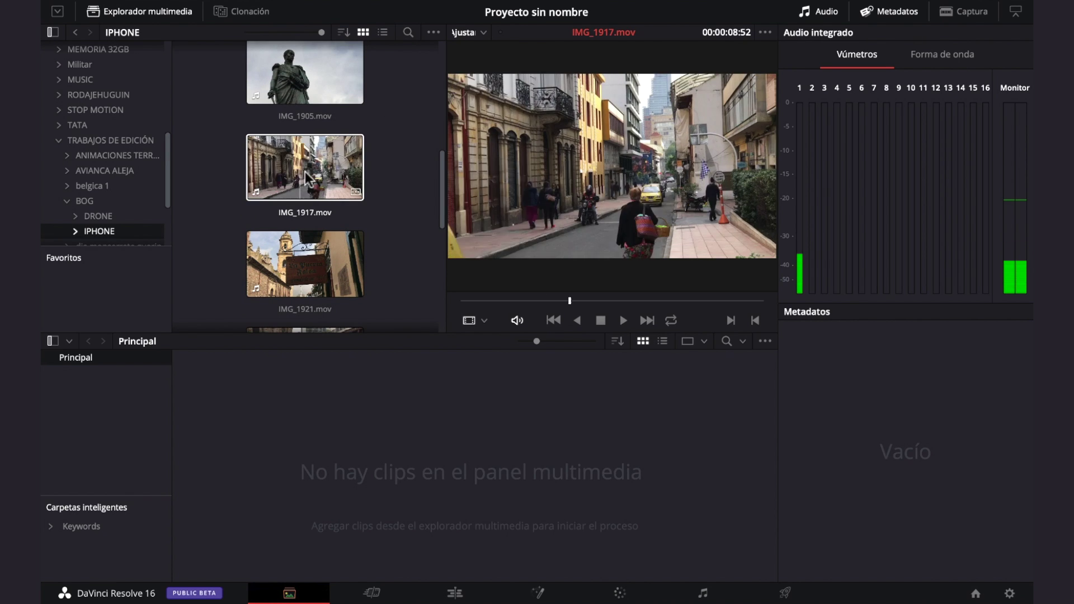
left_click(309, 260)
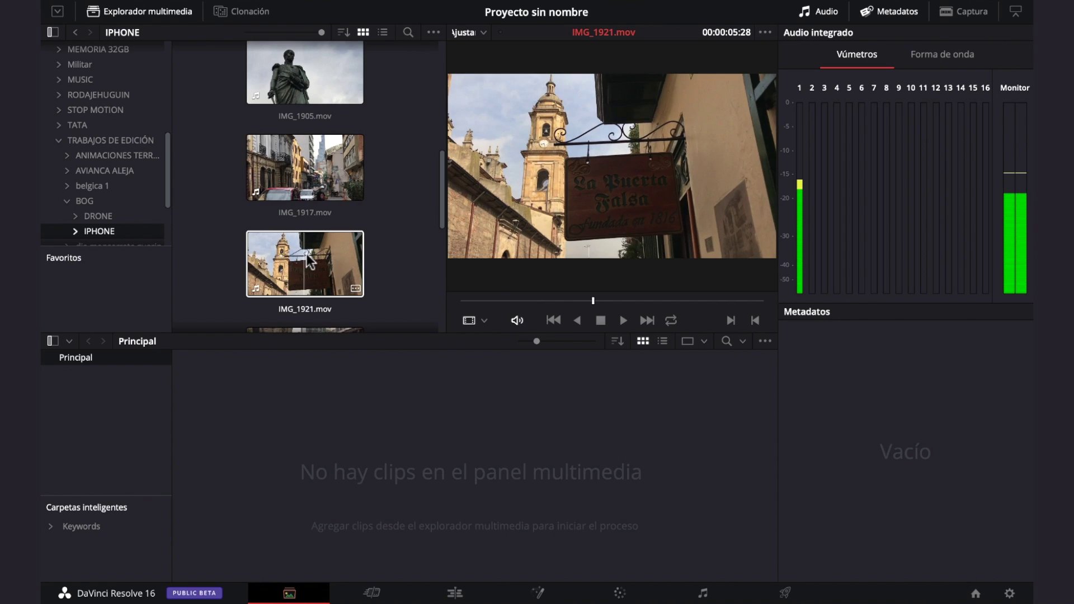
scroll(363, 253, "down", 5)
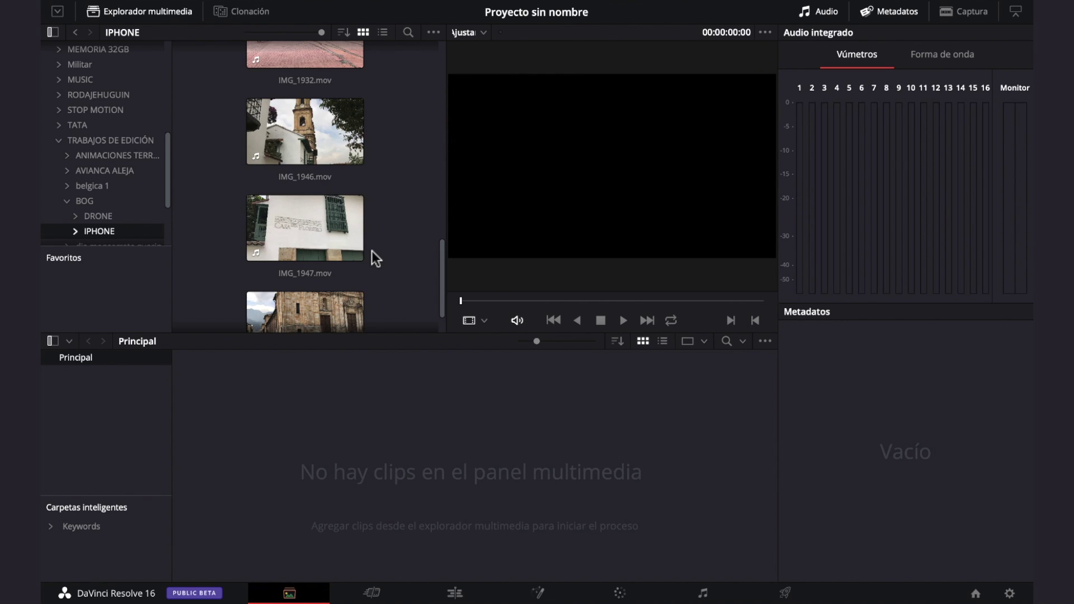
Step: Hide the audio meters, metadata and drive list, and widen the media browser to four thumbnails per row
left_click(820, 13)
left_click(884, 16)
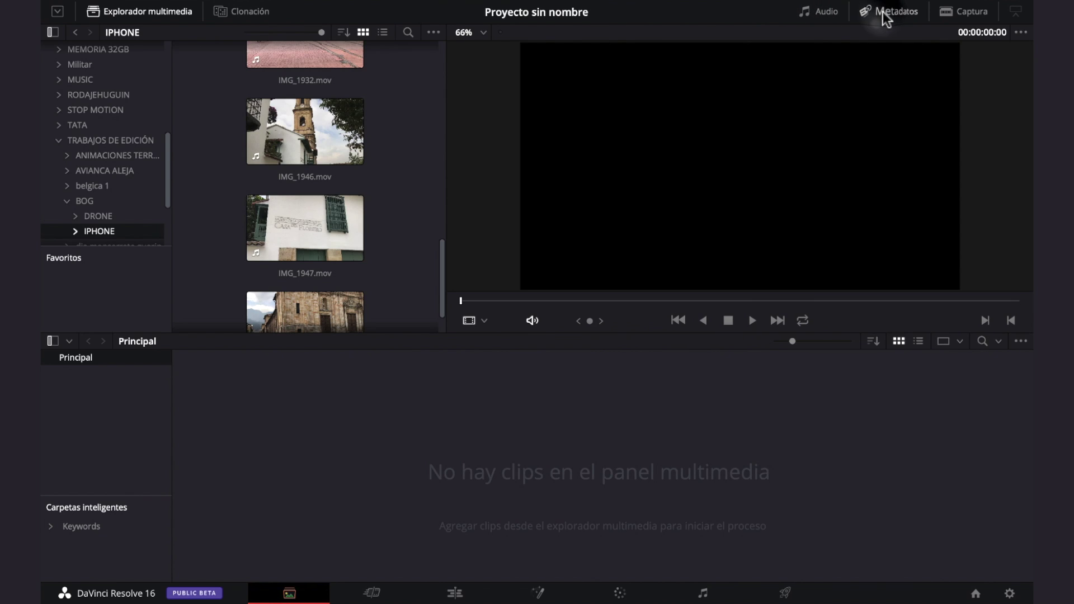
left_click(56, 32)
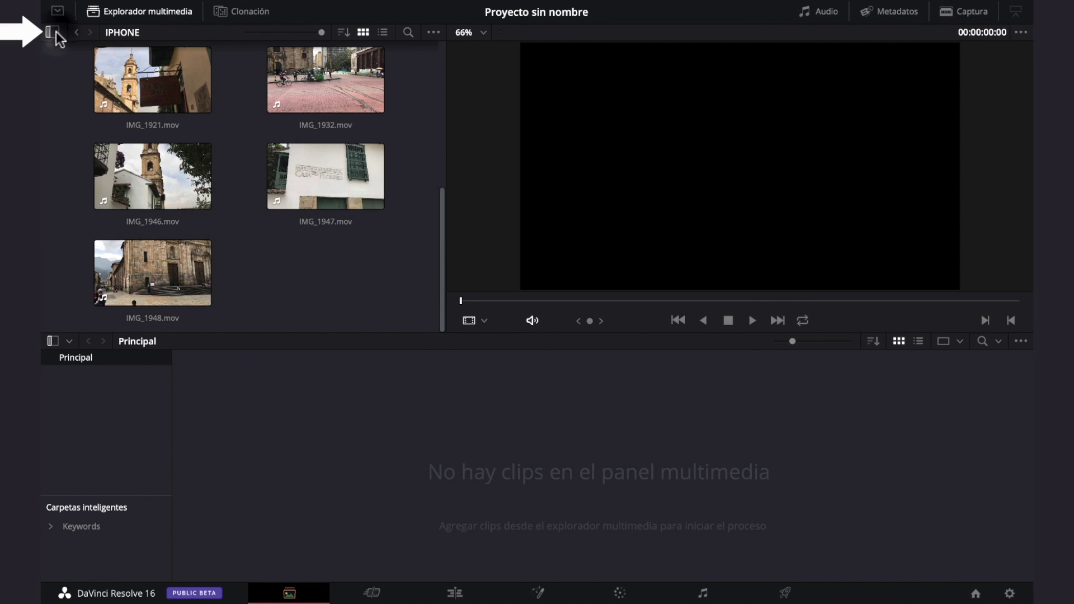
mouse_move(321, 31)
left_mouse_down()
mouse_move(283, 33)
mouse_move(320, 31)
left_mouse_up()
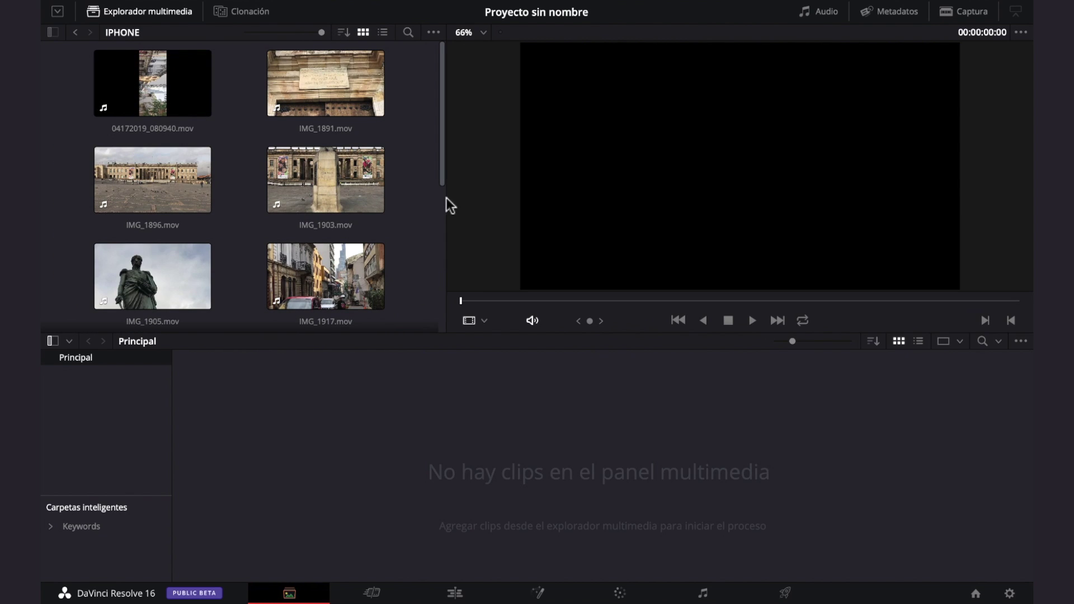
left_click_drag(441, 201, 613, 182)
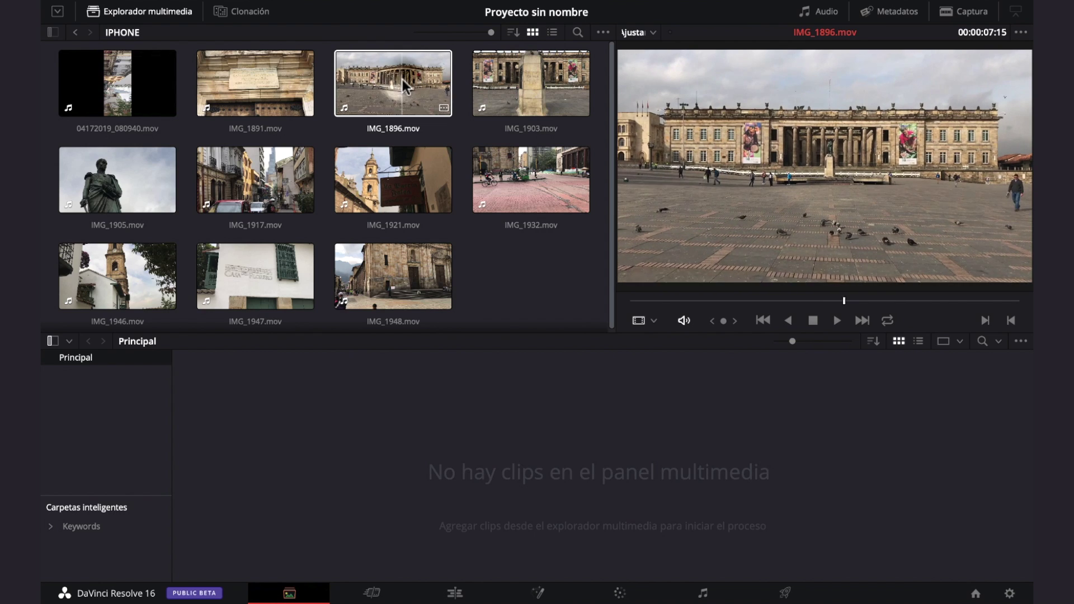
Step: Add IMG_1896.mov to the media pool, changing the project frame rate to match, and add all the other IPHONE clips
left_click_drag(402, 79, 457, 472)
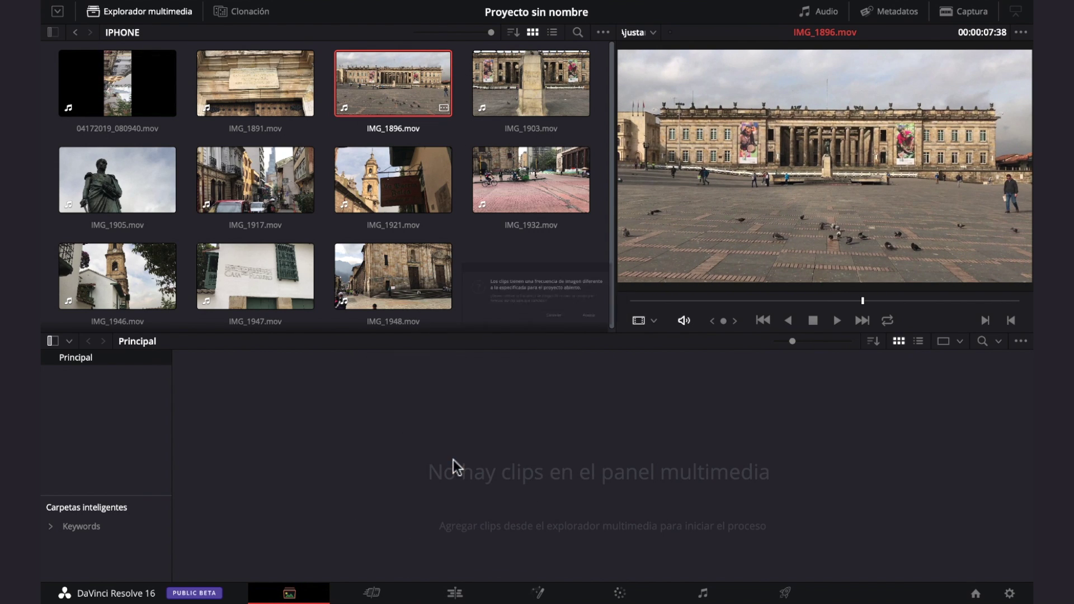
left_click(688, 342)
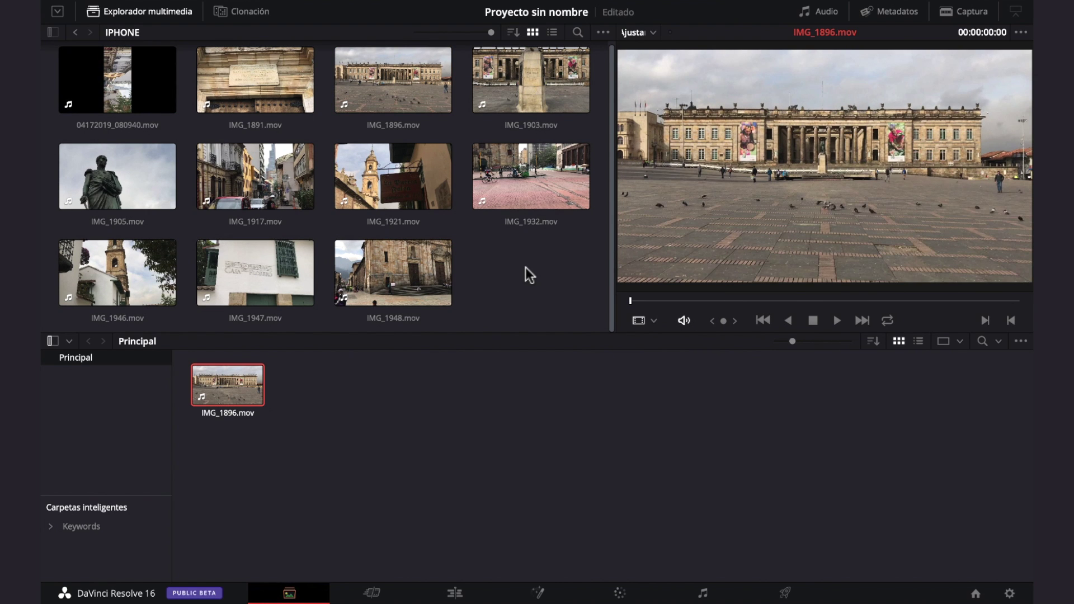
key("super+a")
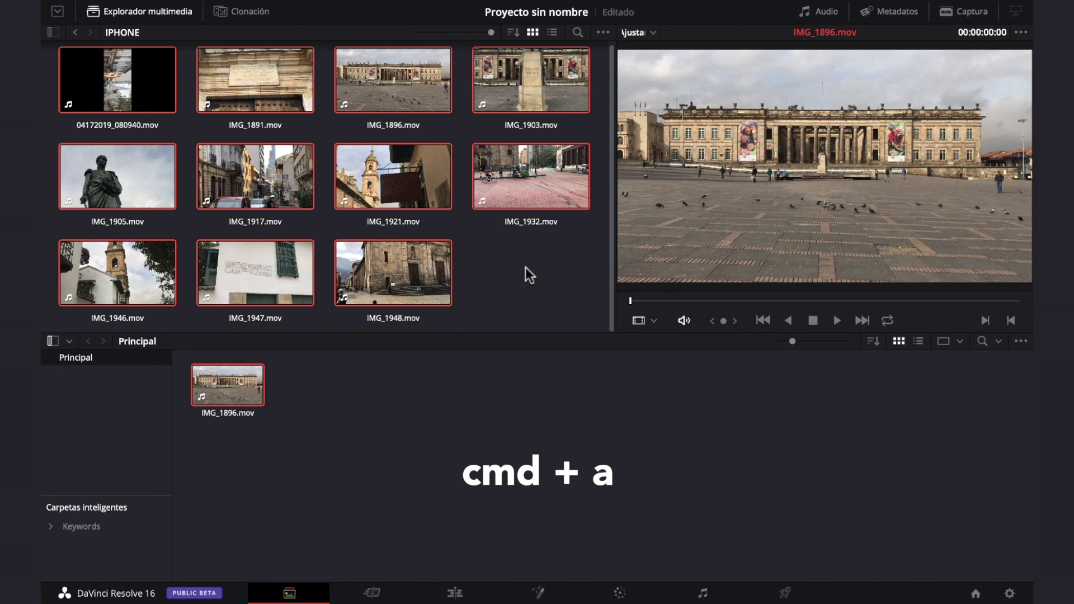
key("ctrl+e")
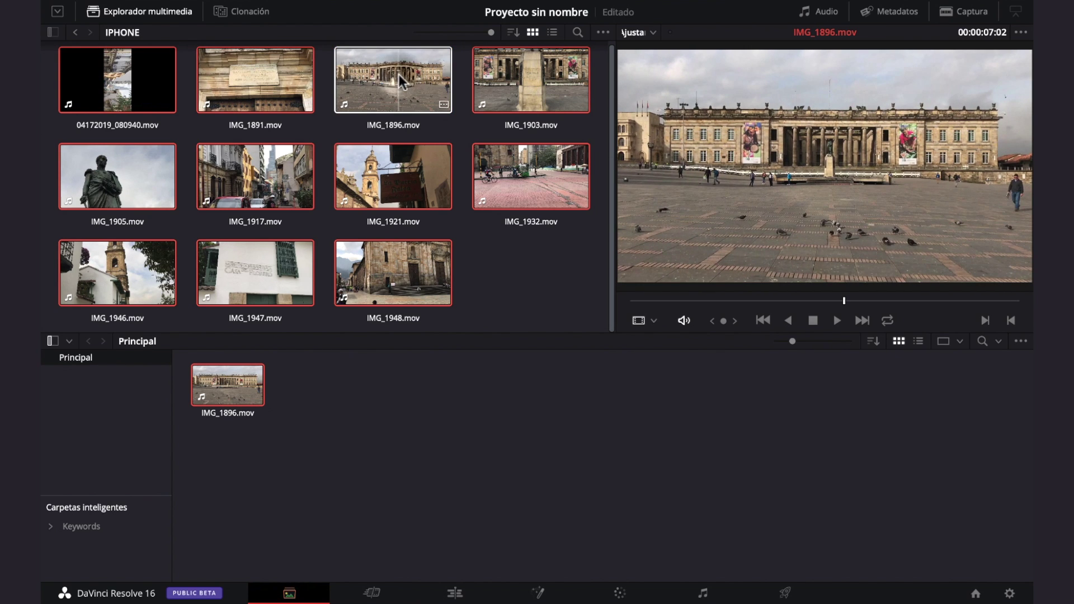
left_click_drag(529, 82, 341, 423)
Step: Add DJI_0951.MOV, DJI_0952.MOV and DJI_0953.MOV from the DRONE folder in BOG to the media pool
left_click(75, 31)
left_click(140, 97)
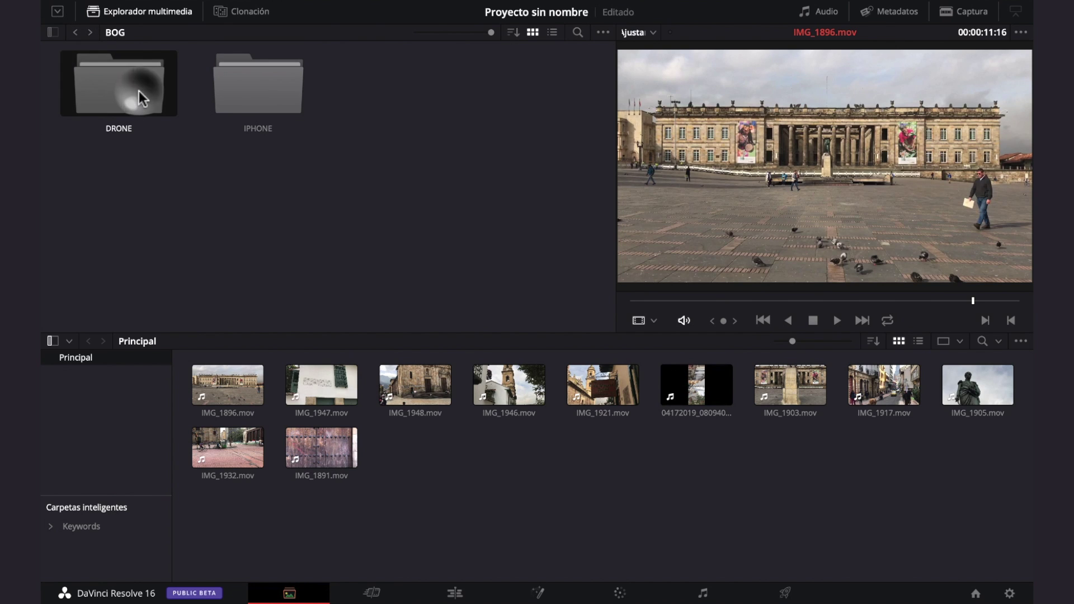
double_click(140, 97)
left_click_drag(497, 207, 477, 506)
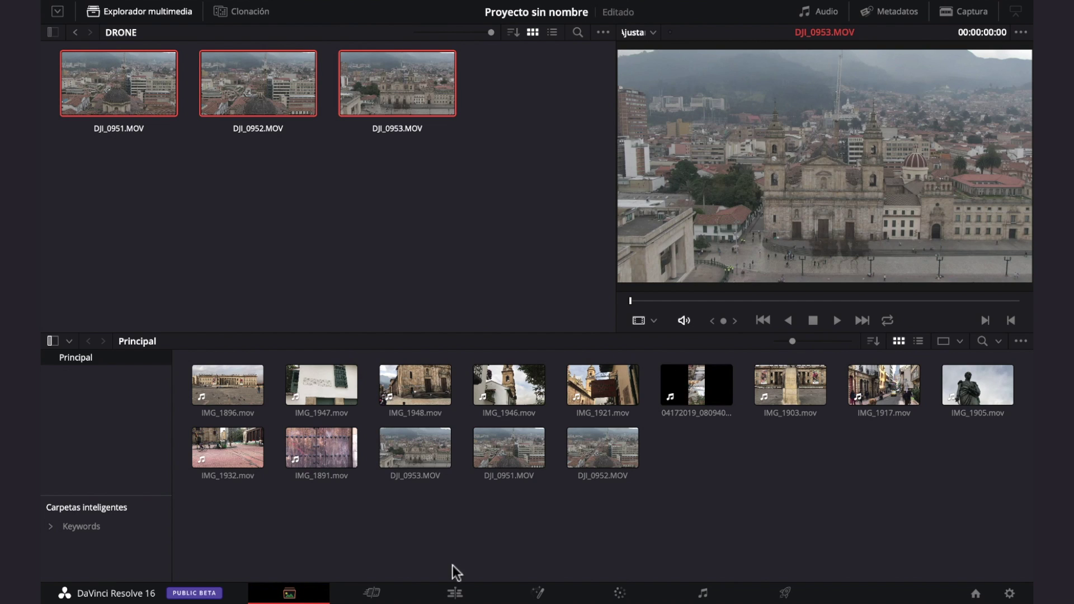
Step: Switch to the Edit page with the media pool shown, and place DJI_0952.MOV at the start of a new timeline
left_click(453, 590)
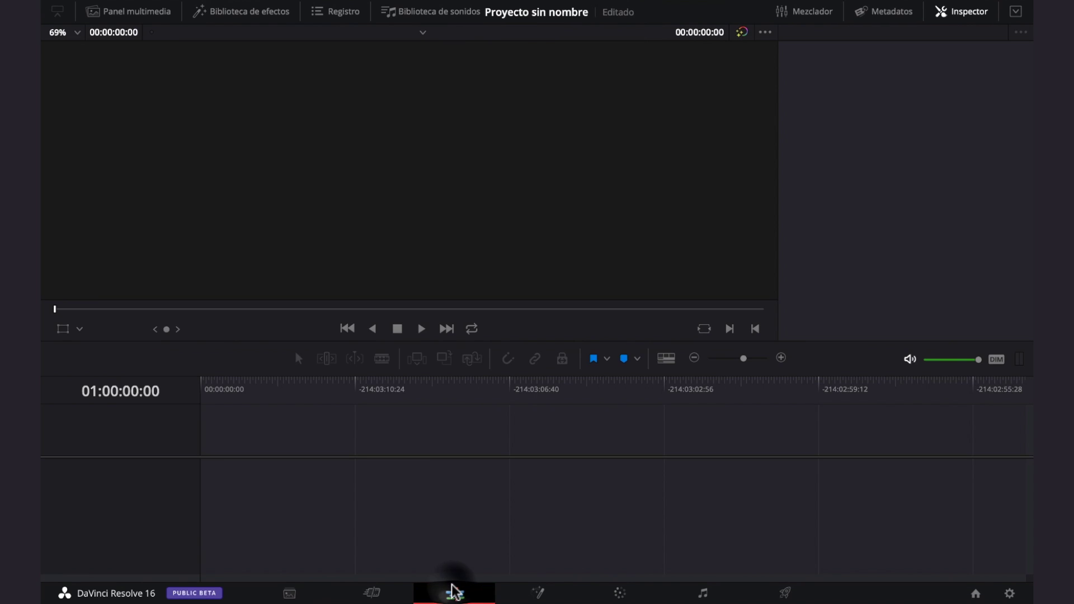
left_click(137, 13)
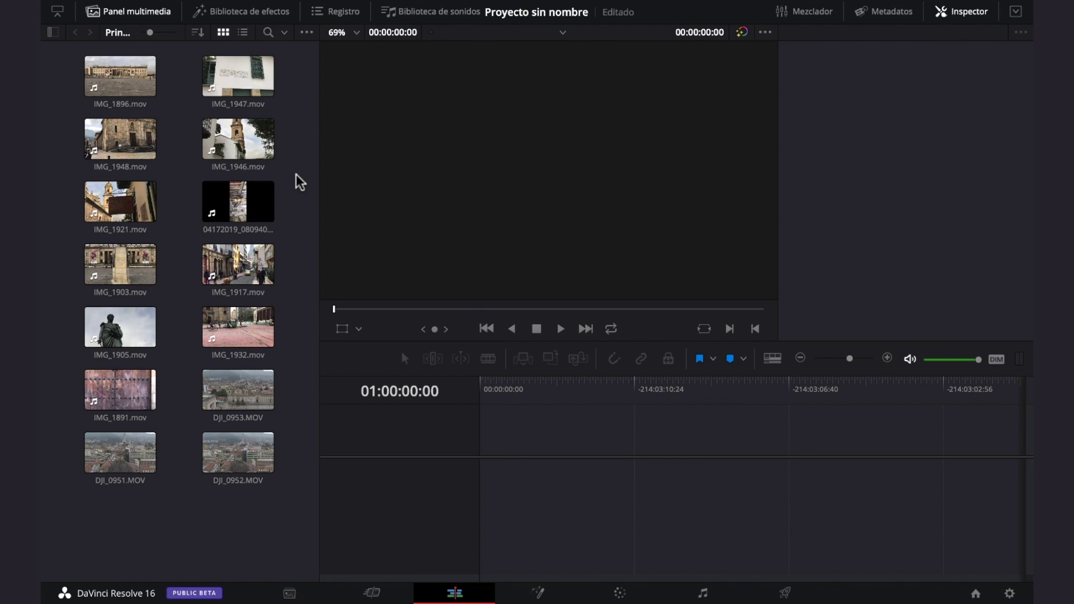
left_click(232, 402)
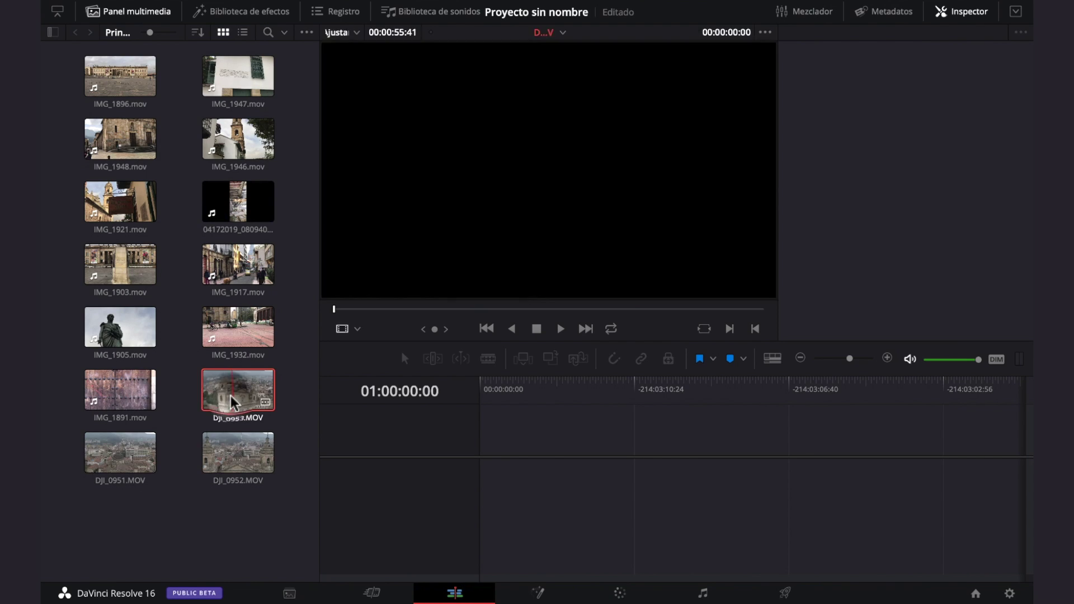
left_click_drag(347, 319, 492, 322)
left_click_drag(238, 452, 482, 459)
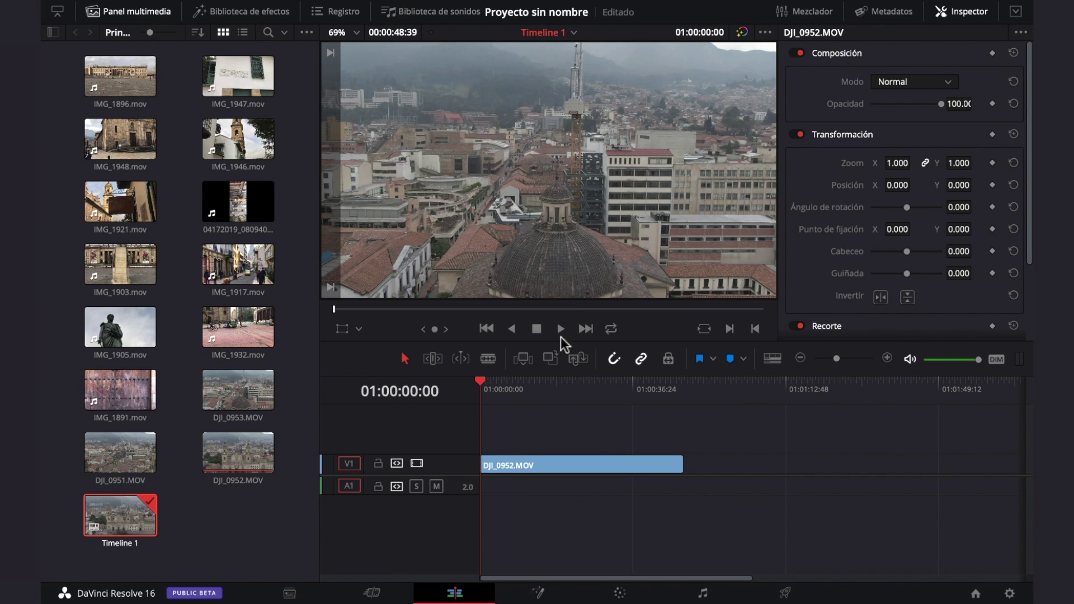
Step: Trim the start of DJI_0952.MOV on the timeline to 01:00:08:22
left_click(561, 329)
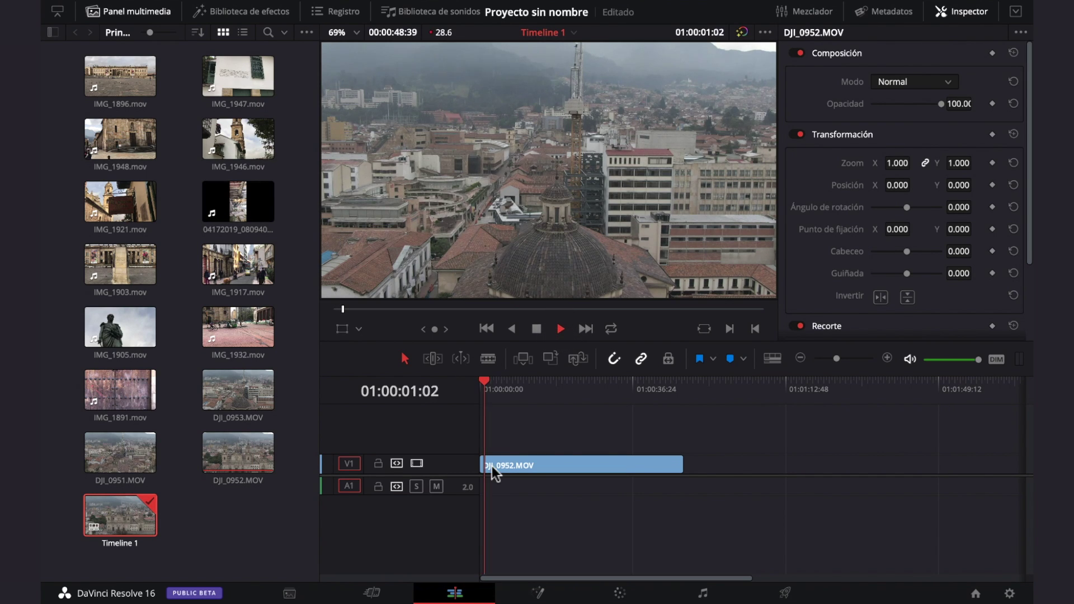
key("space")
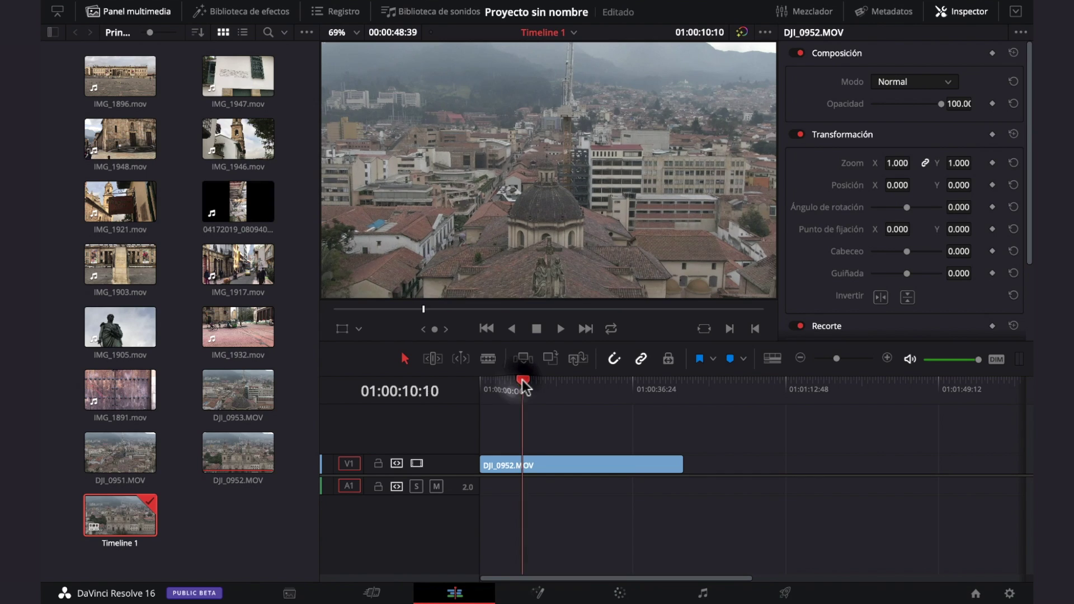
mouse_move(522, 380)
left_mouse_down()
mouse_move(538, 381)
mouse_move(515, 380)
left_mouse_up()
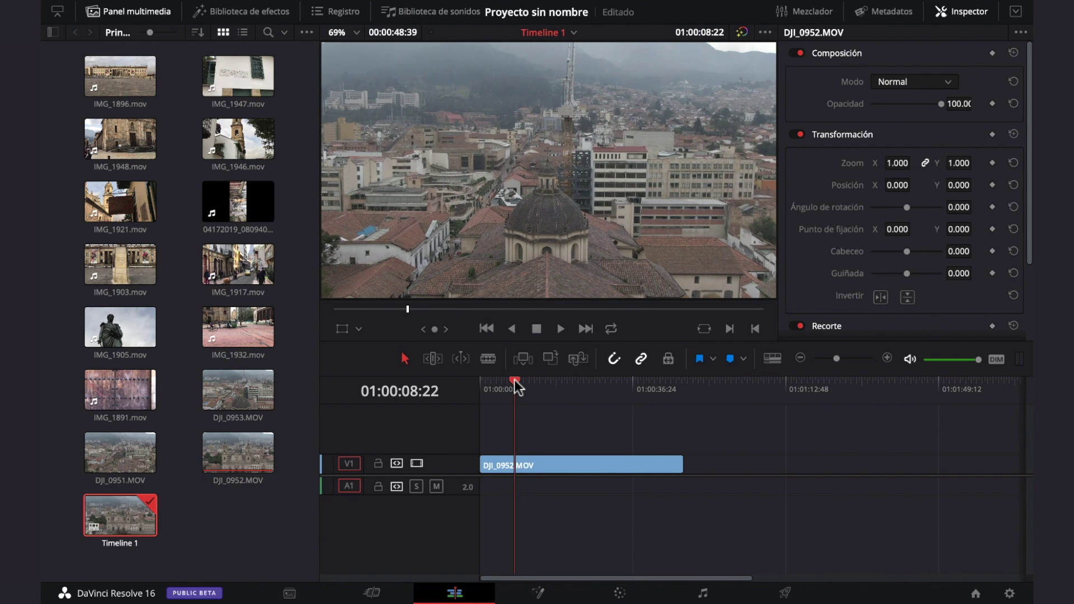
left_click(492, 463)
left_click_drag(491, 463, 515, 463)
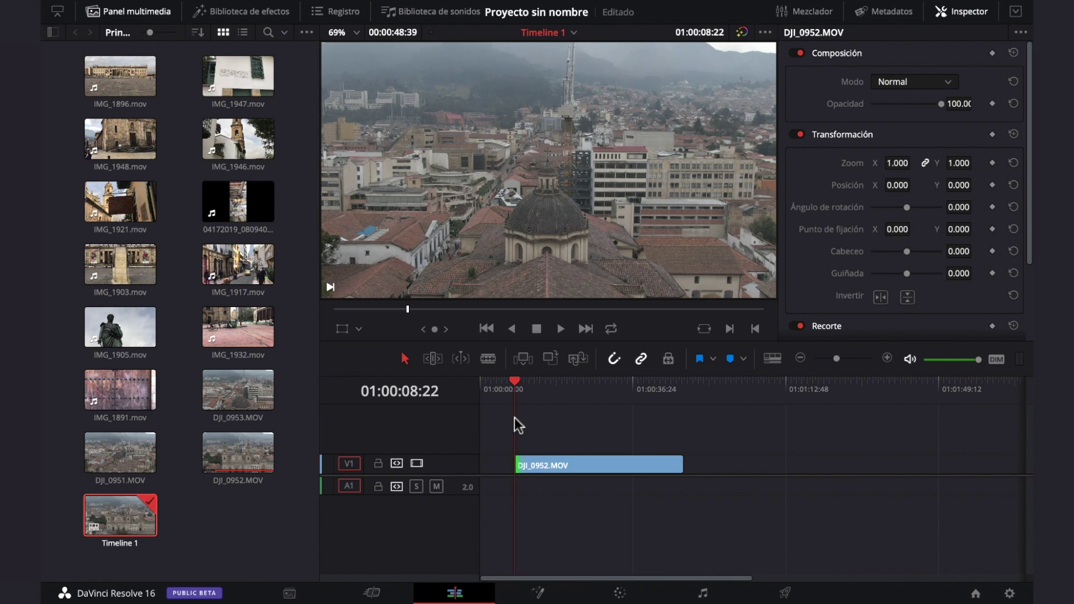
Step: Trim the end of DJI_0952.MOV to 01:00:33:39 and move the clip back to the start of the timeline
left_click_drag(495, 380, 621, 384)
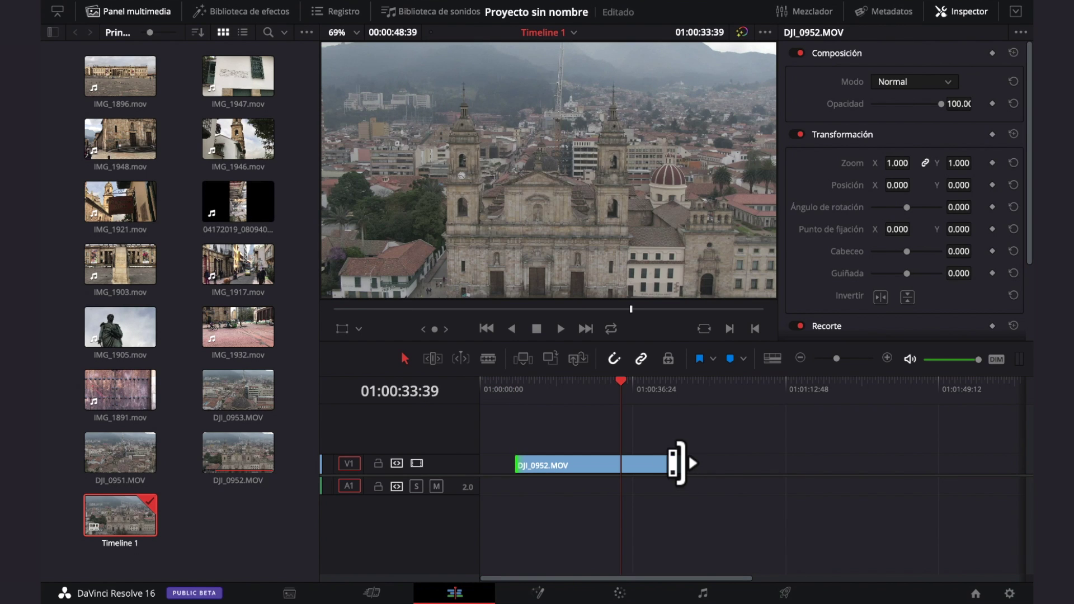
left_click(678, 464)
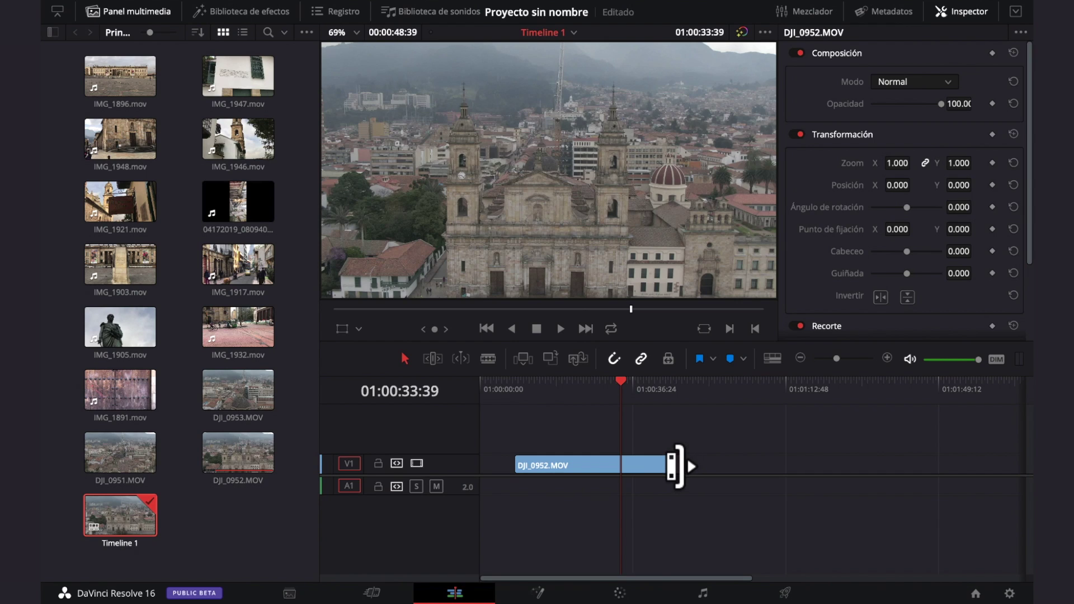
left_click_drag(678, 465, 545, 462)
key("Home")
key("space")
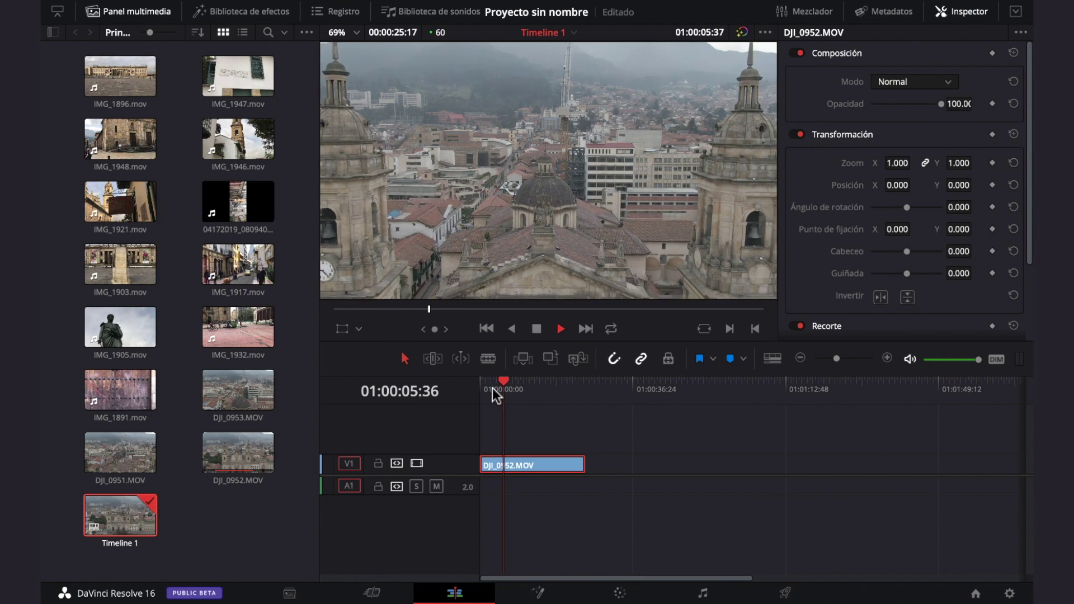
key("space")
key("Home")
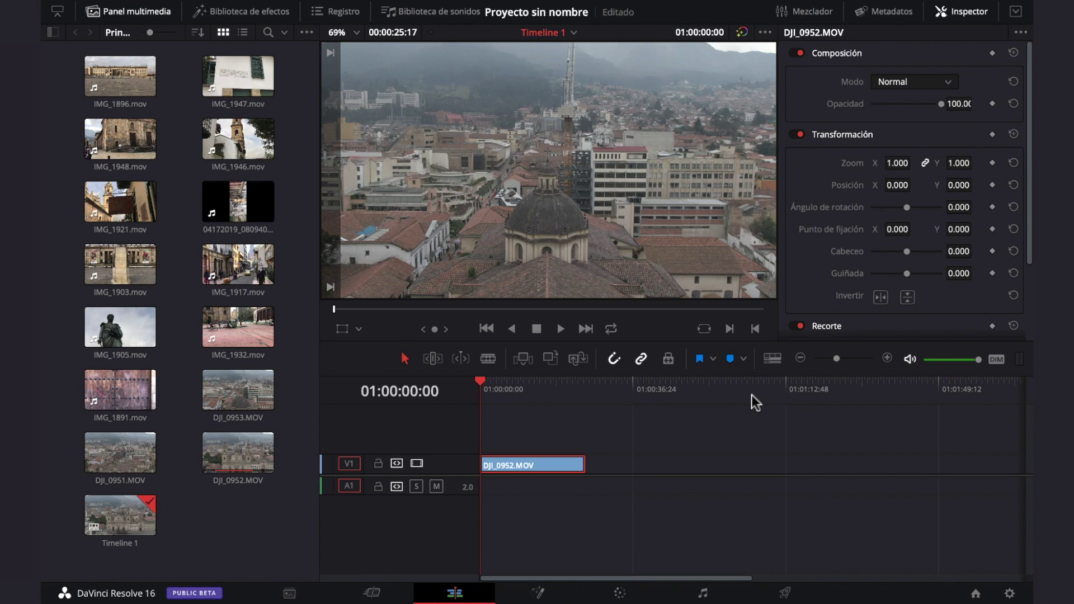
Step: Import Music by Artlist.io.m4a from the Desktop and place it on audio track A1 from the timeline's start
key("super+i")
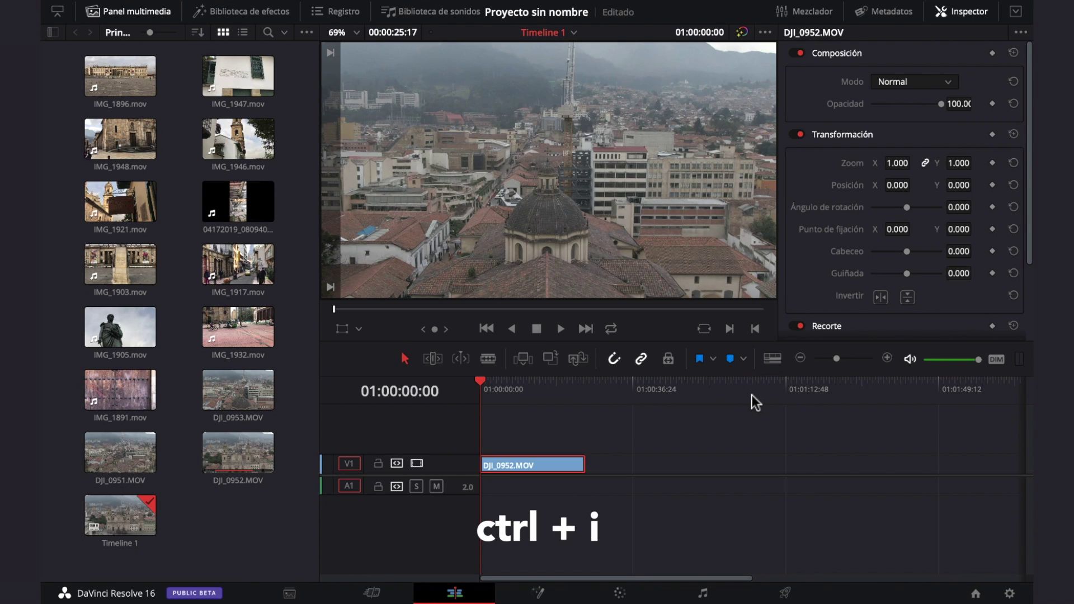
left_click(462, 123)
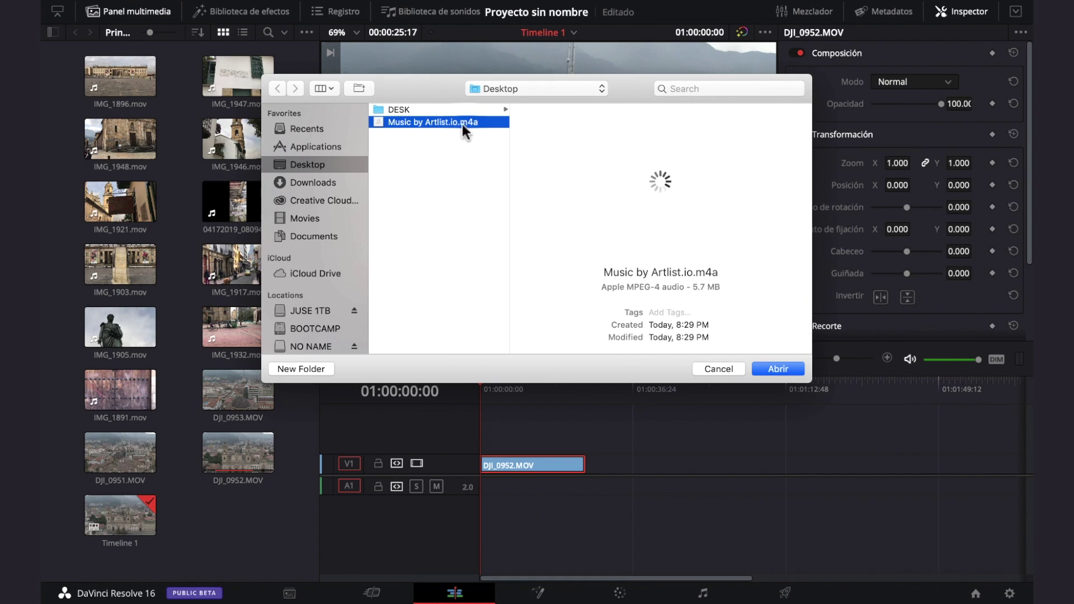
left_click(767, 366)
left_click_drag(237, 515, 511, 490)
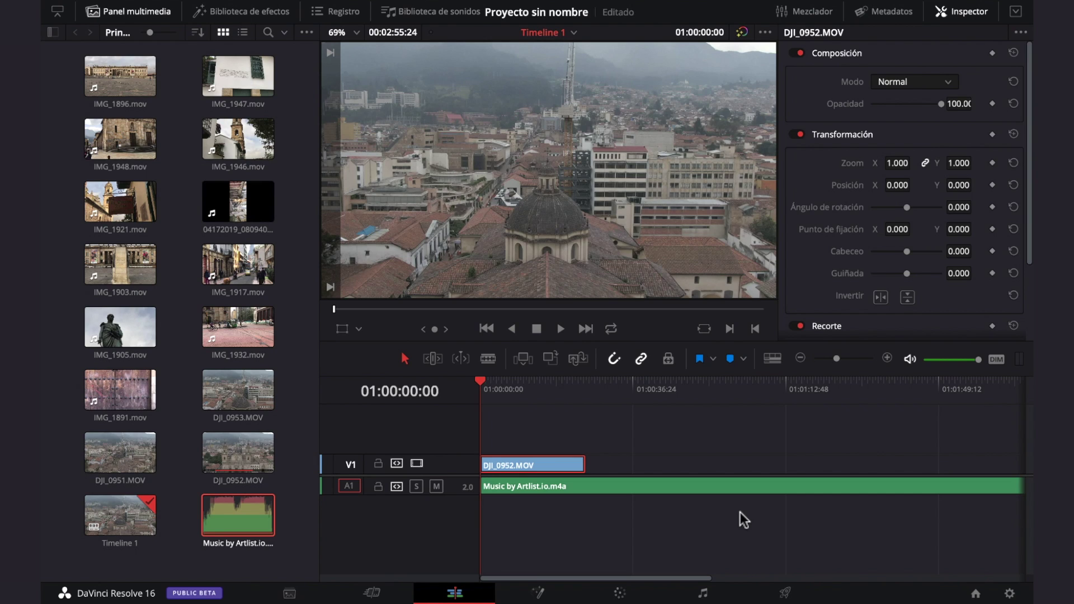
left_click(580, 491)
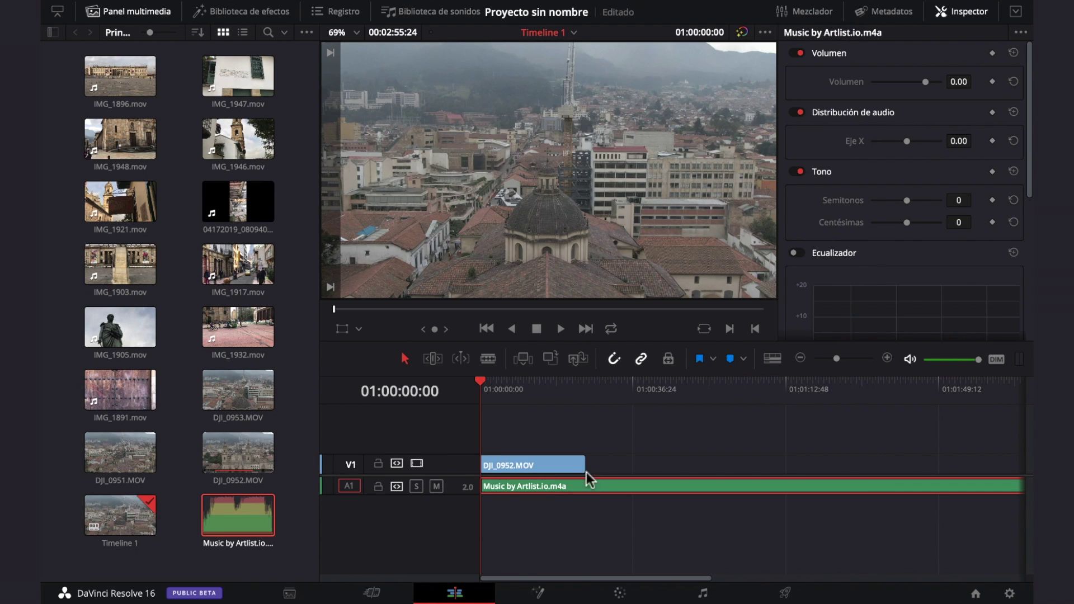
Step: Show audio waveforms on the timeline and raise the audio track height to its maximum
left_click(772, 359)
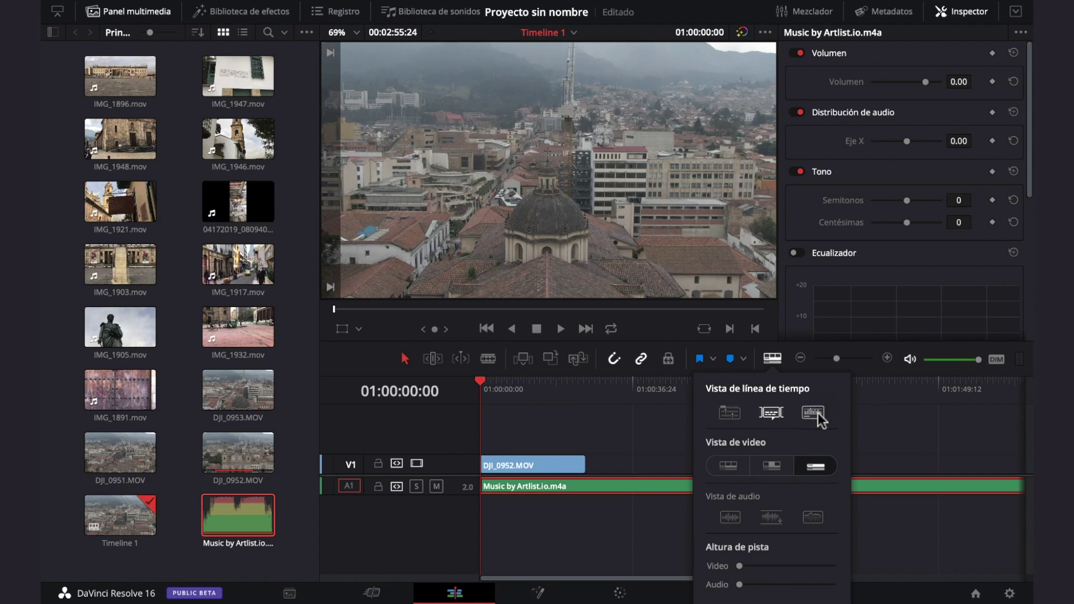
left_click_drag(739, 584, 830, 587)
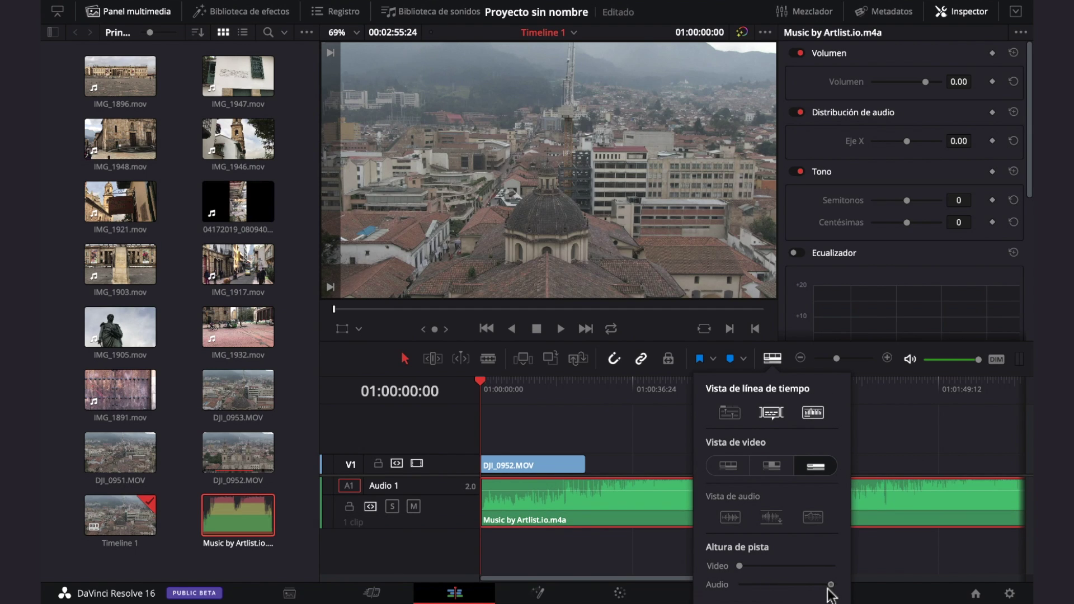
left_click(886, 358)
left_click(886, 358)
left_click(800, 358)
left_click(800, 358)
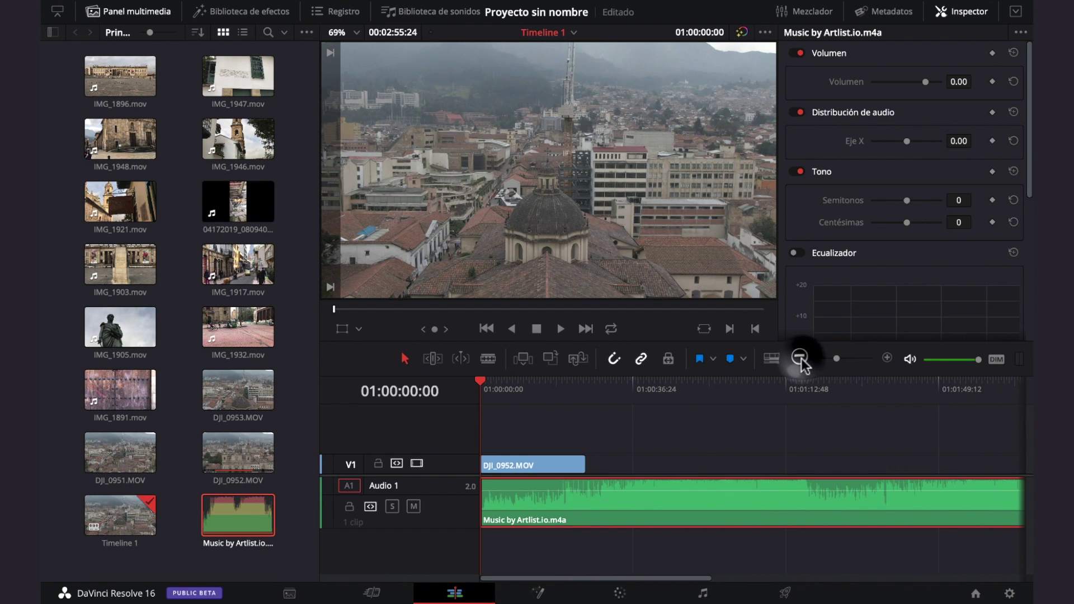
Step: Play the opening to find the cut point, trim the end of DJI_0952.MOV to 01:00:10:42 and play across the cut
left_click(887, 359)
left_click(886, 359)
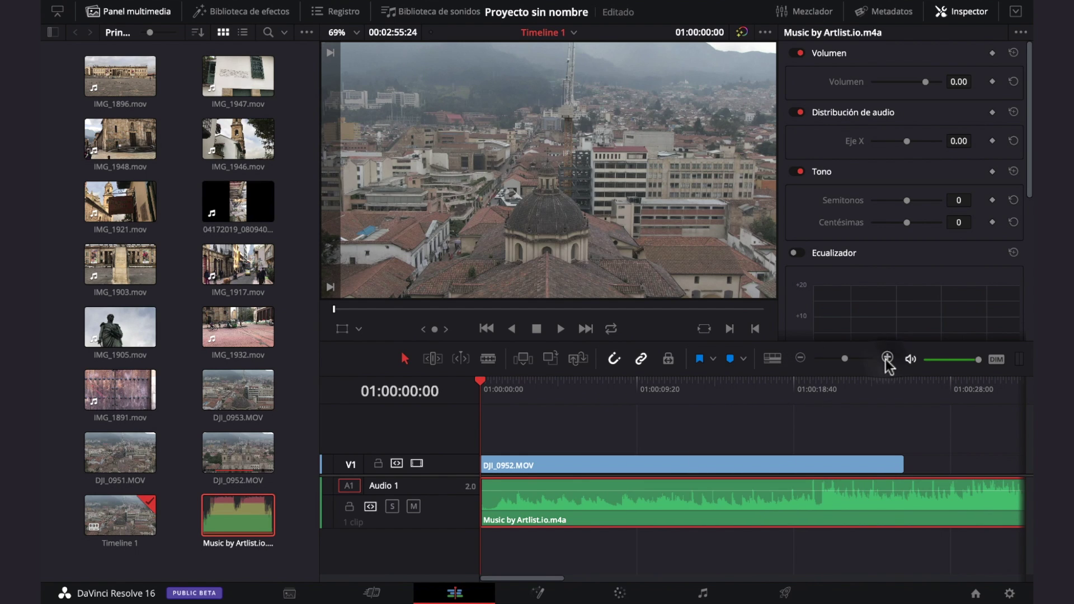
key("space")
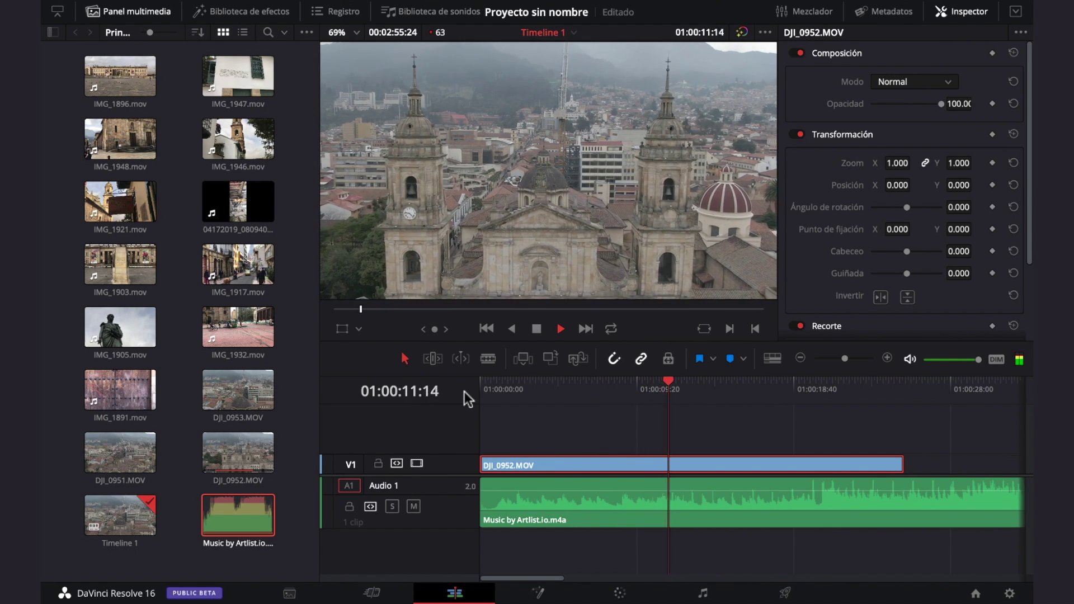
key("space")
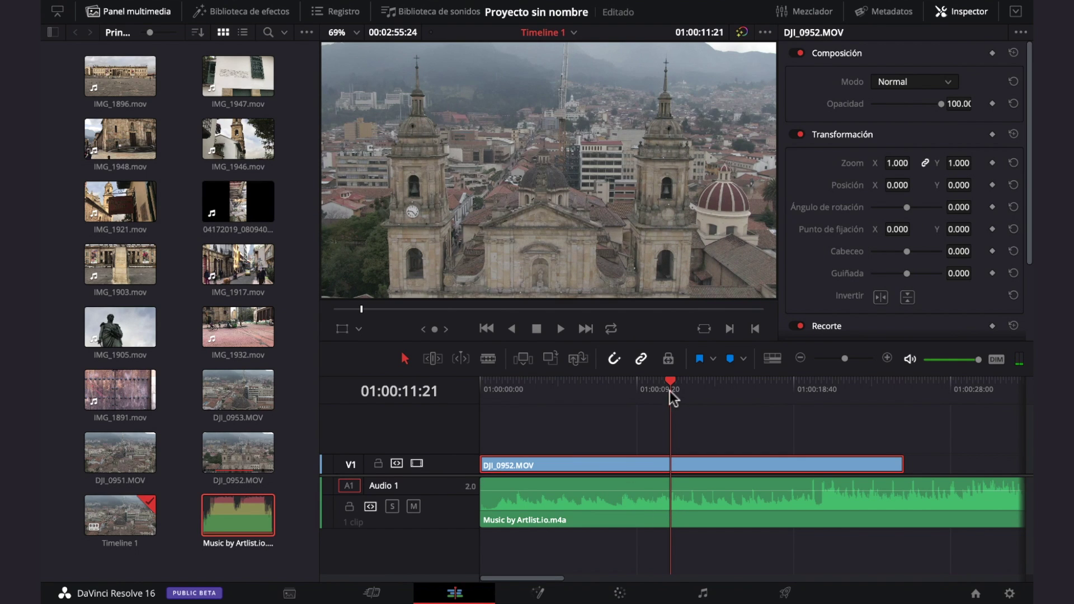
left_click_drag(671, 392, 664, 393)
key("ctrl+minus")
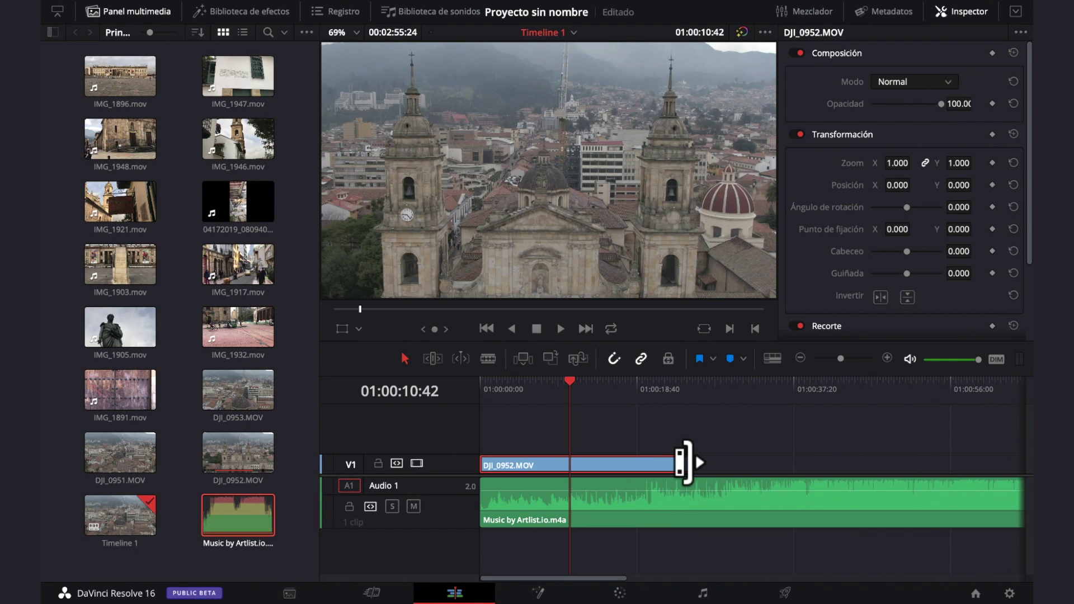
left_click_drag(683, 463, 565, 462)
key("slash")
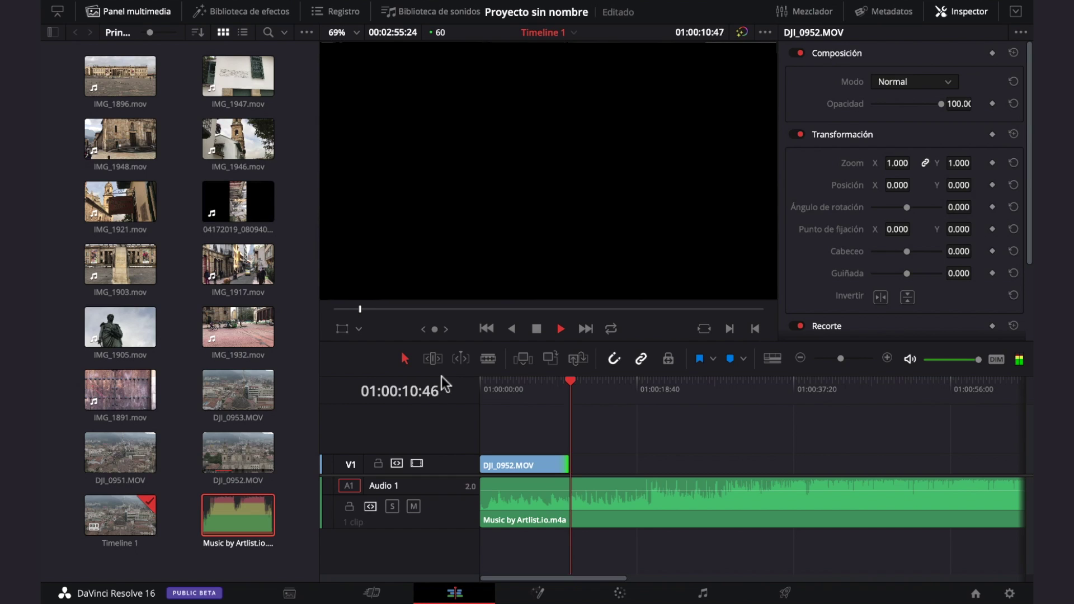
key("space")
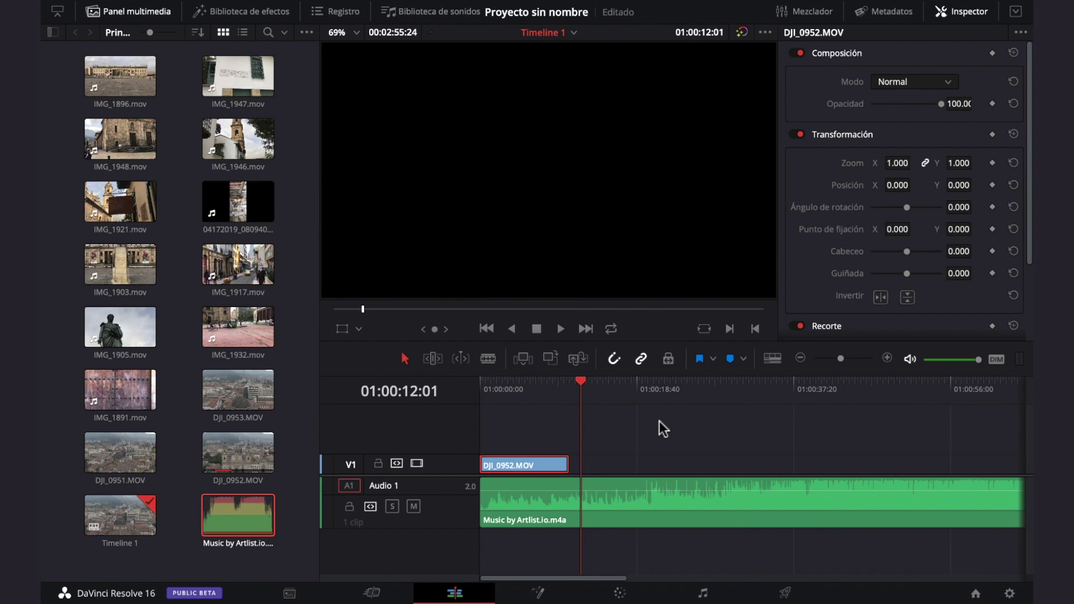
Step: Open IMG_1948.mov in the source viewer and mark a 00:00:05:48 range ending at 00:00:10:11
left_click(120, 146)
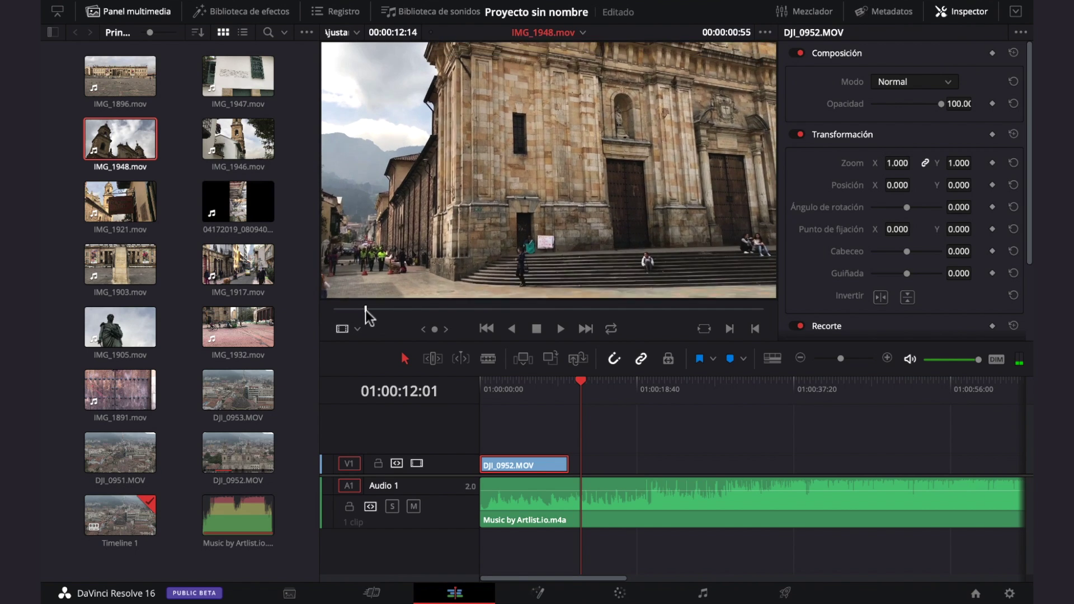
left_click_drag(365, 310, 691, 300)
key("i")
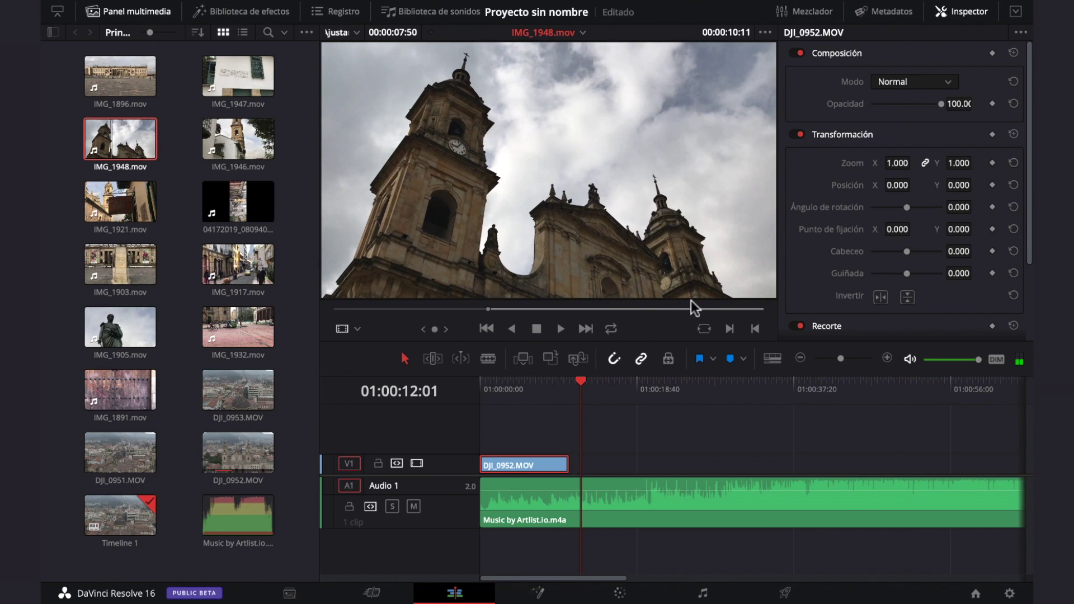
key("o")
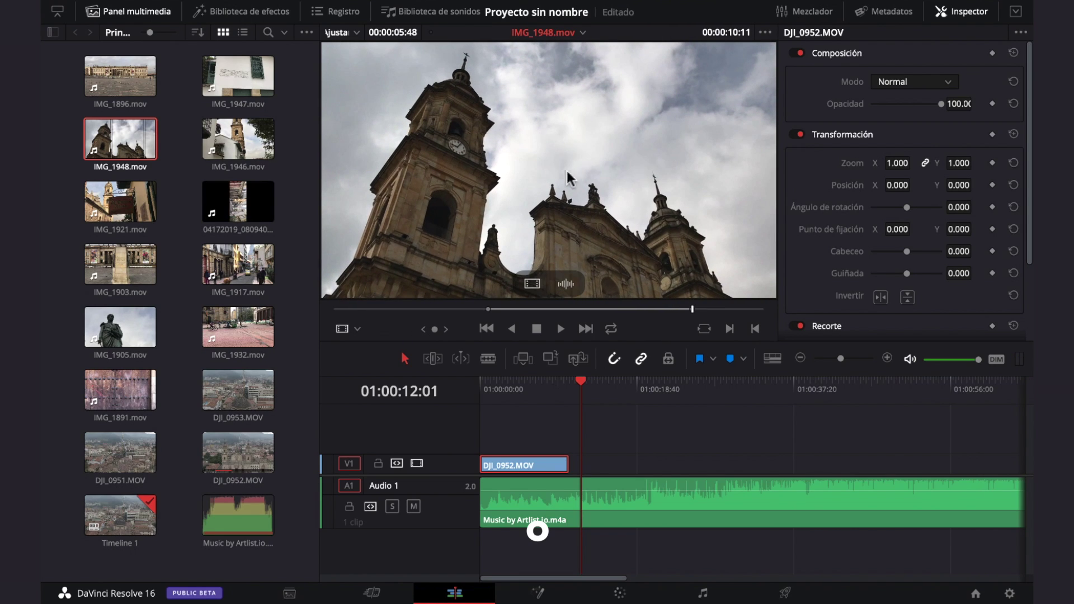
Step: Place the marked IMG_1948.mov range on V2 with its audio on A2, starting where DJI_0952.MOV ends, and play the transition
left_click_drag(569, 150, 609, 436)
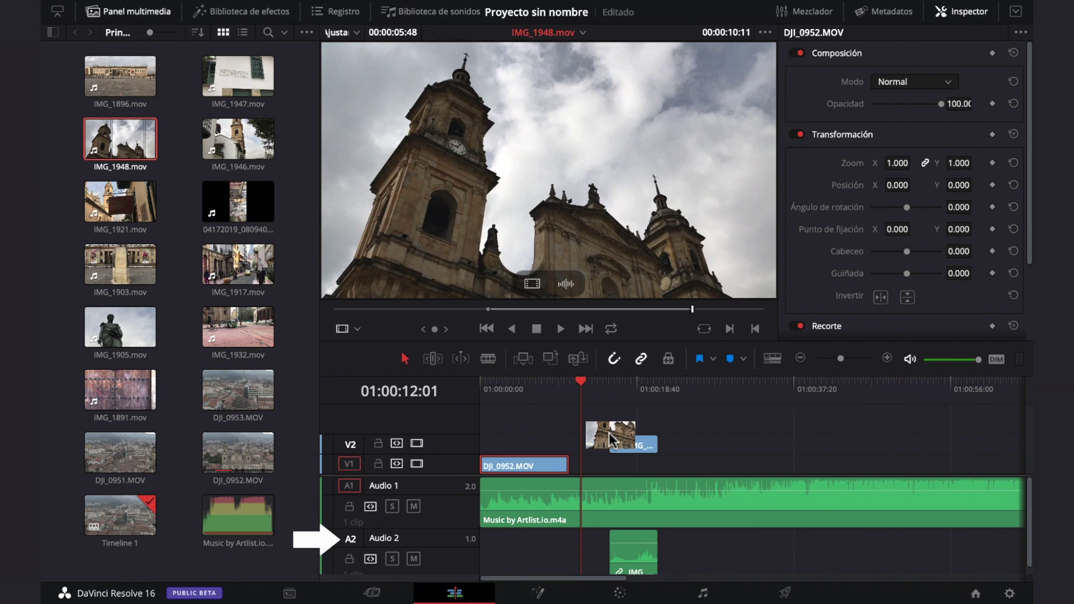
left_click_drag(609, 433, 595, 443)
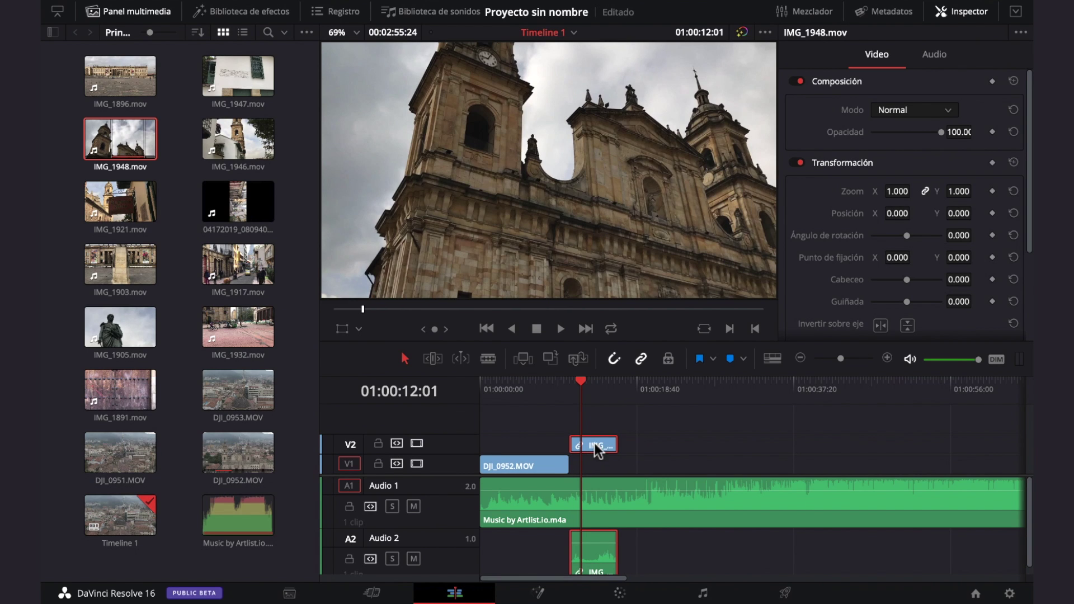
left_click(540, 465)
left_click(545, 383)
key("space")
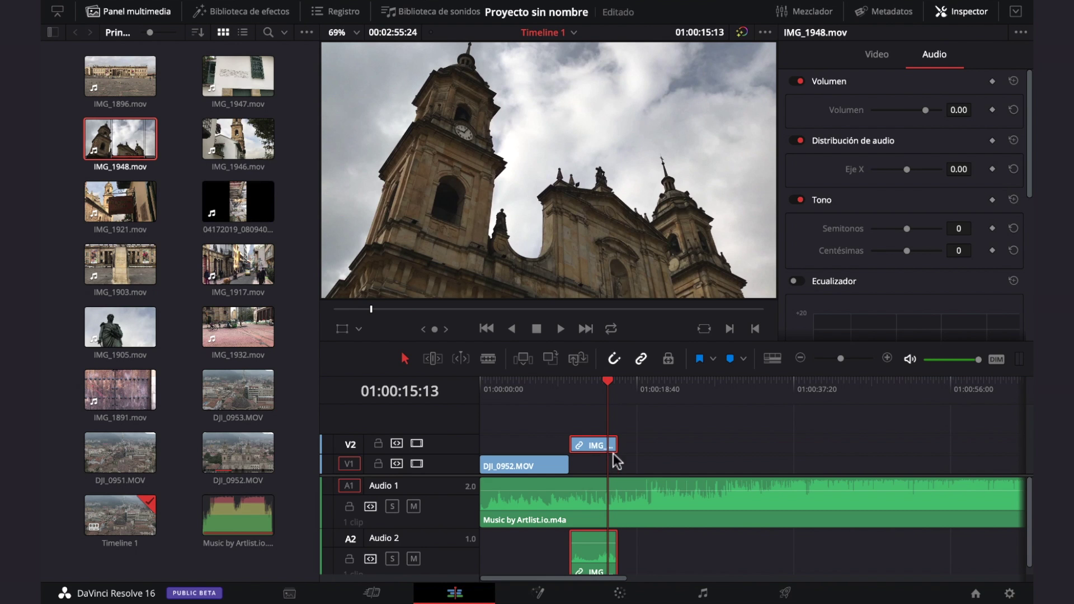
Step: Set the audio volume of IMG_1948.mov on the timeline to -100 and play the clip
mouse_move(596, 539)
left_click(958, 17)
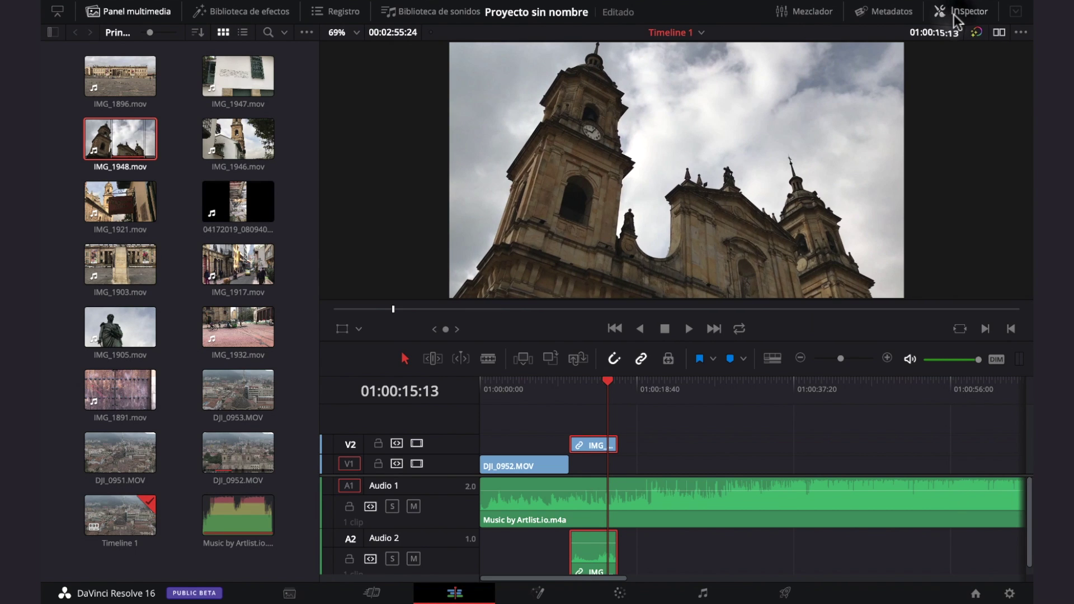
left_click(957, 17)
left_click(890, 54)
left_click(939, 56)
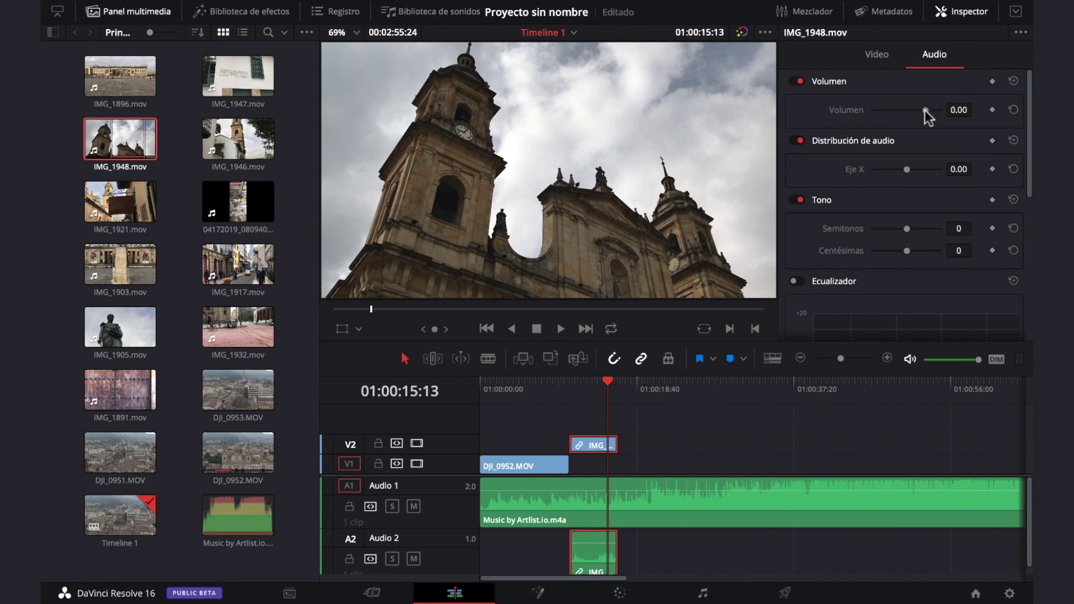
left_click_drag(930, 109, 923, 116)
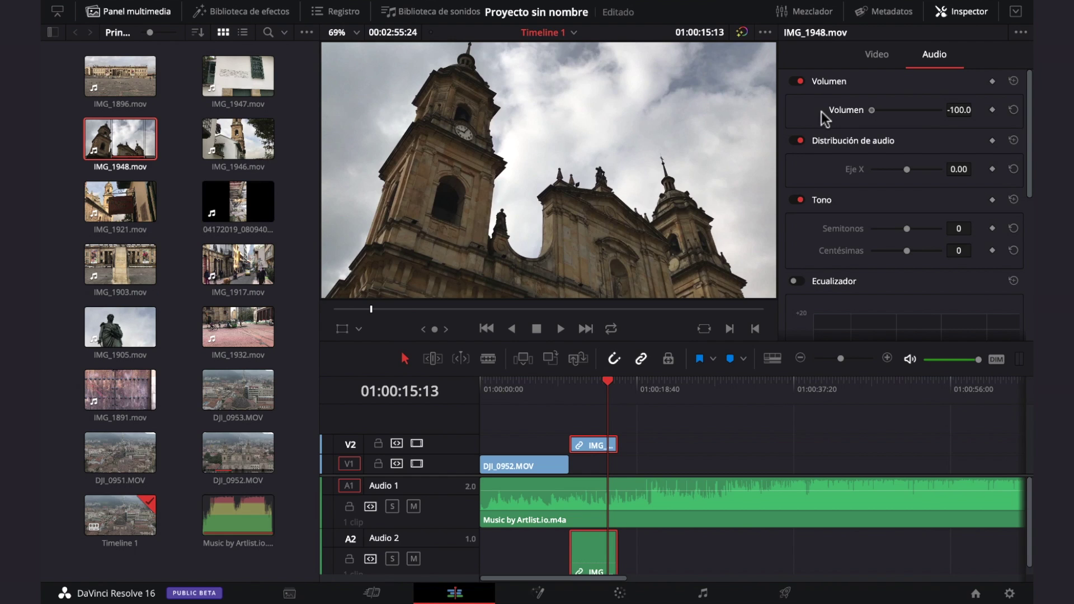
key("Up")
key("space")
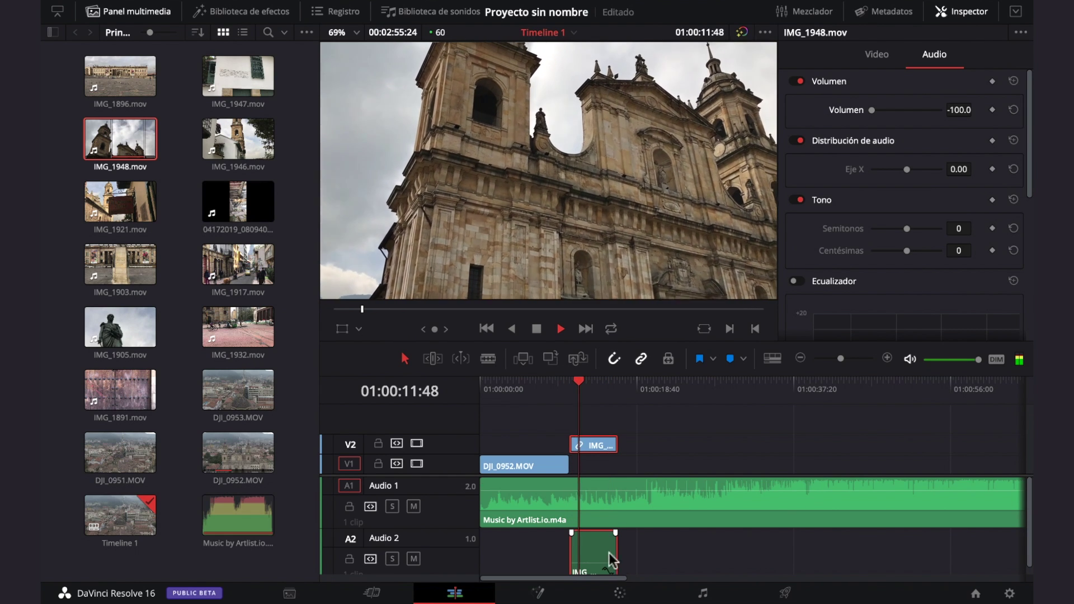
key("space")
Step: Mark a 00:00:03:27 range of IMG_1921.mov ending at 00:00:09:57 and place only its video on V1 at 01:00:16:30
left_click(543, 468)
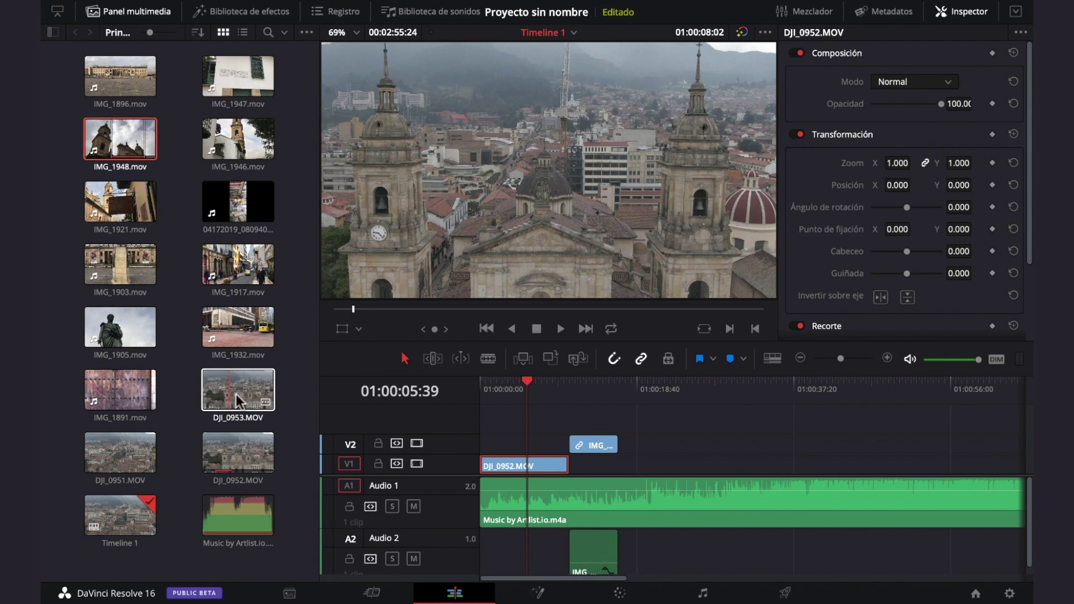
key("ctrl+z")
left_click(124, 208)
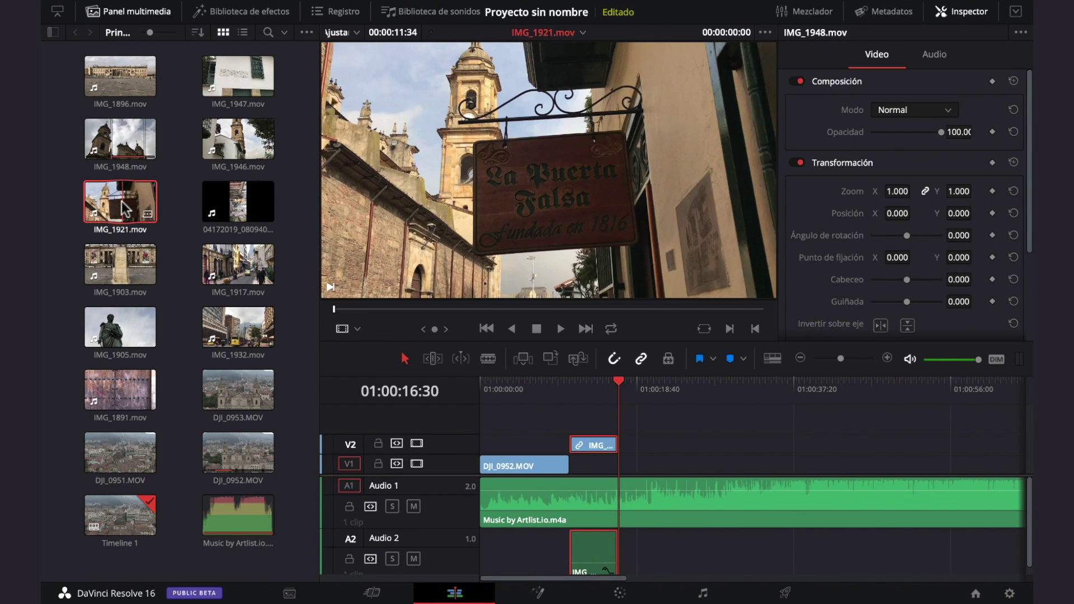
left_click_drag(358, 309, 704, 309)
key("i")
key("o")
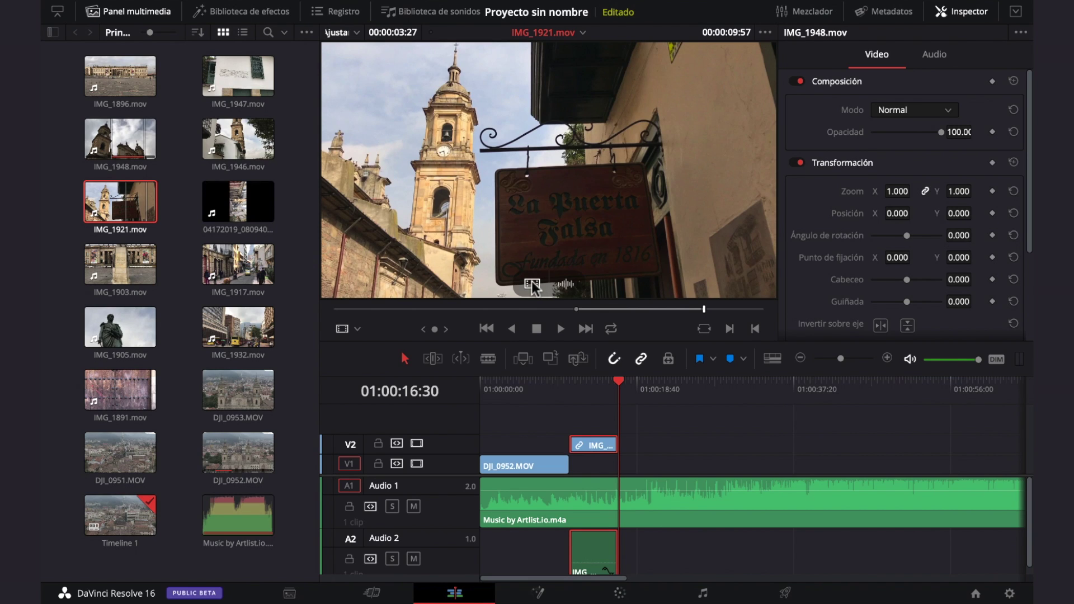
mouse_move(531, 285)
left_mouse_down()
mouse_move(652, 381)
mouse_move(670, 460)
mouse_move(722, 433)
mouse_move(691, 431)
mouse_move(772, 424)
mouse_move(731, 431)
mouse_move(531, 291)
mouse_move(568, 287)
mouse_move(703, 431)
mouse_move(690, 431)
mouse_move(676, 538)
mouse_move(673, 504)
mouse_move(551, 278)
left_mouse_up()
left_click_drag(532, 283, 635, 459)
Step: Trim the end of IMG_1948.mov to 01:00:15:27 and move IMG_1921.mov on V1 to start at that cut
left_click(566, 380)
key("space")
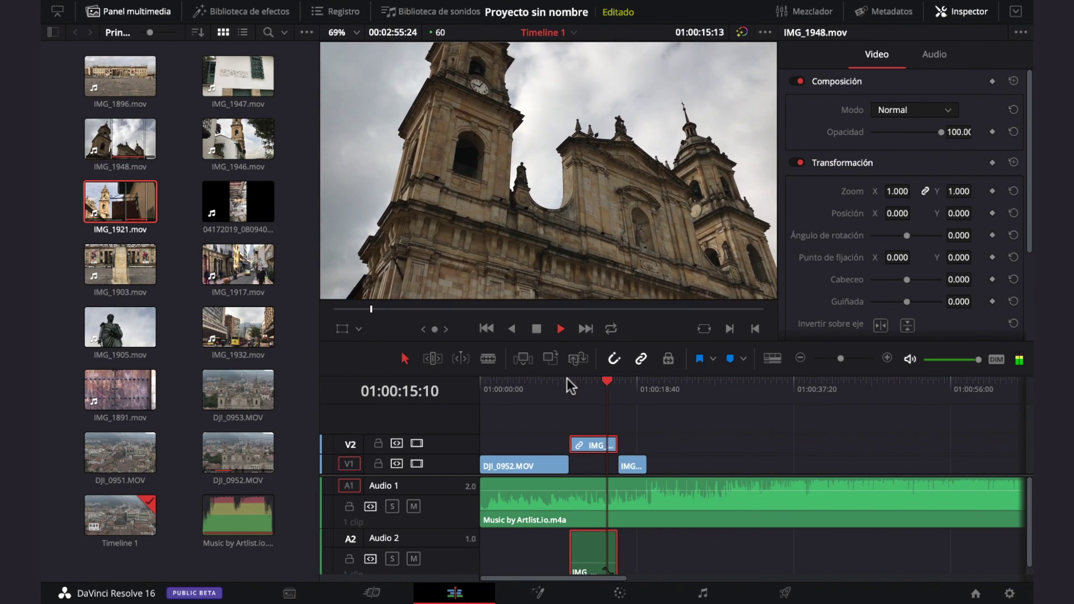
left_click(613, 496)
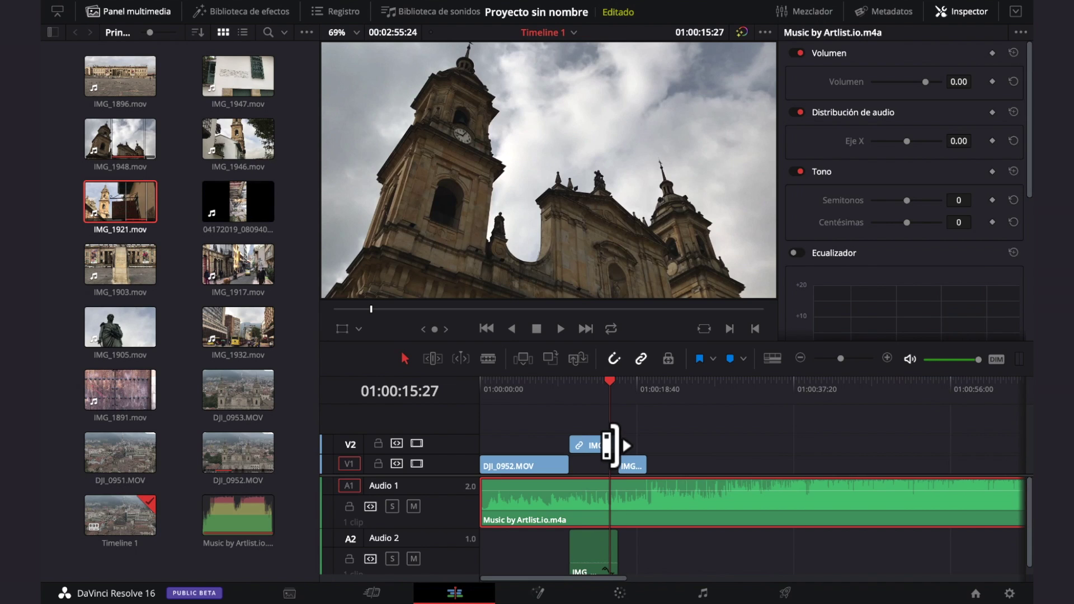
left_click_drag(616, 446, 608, 445)
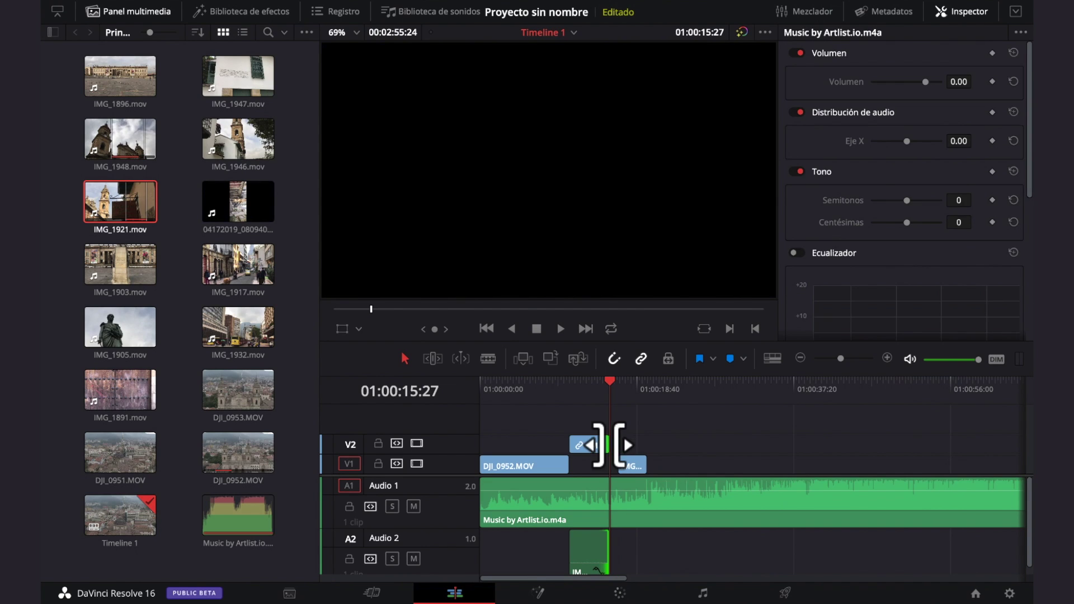
left_click(631, 464)
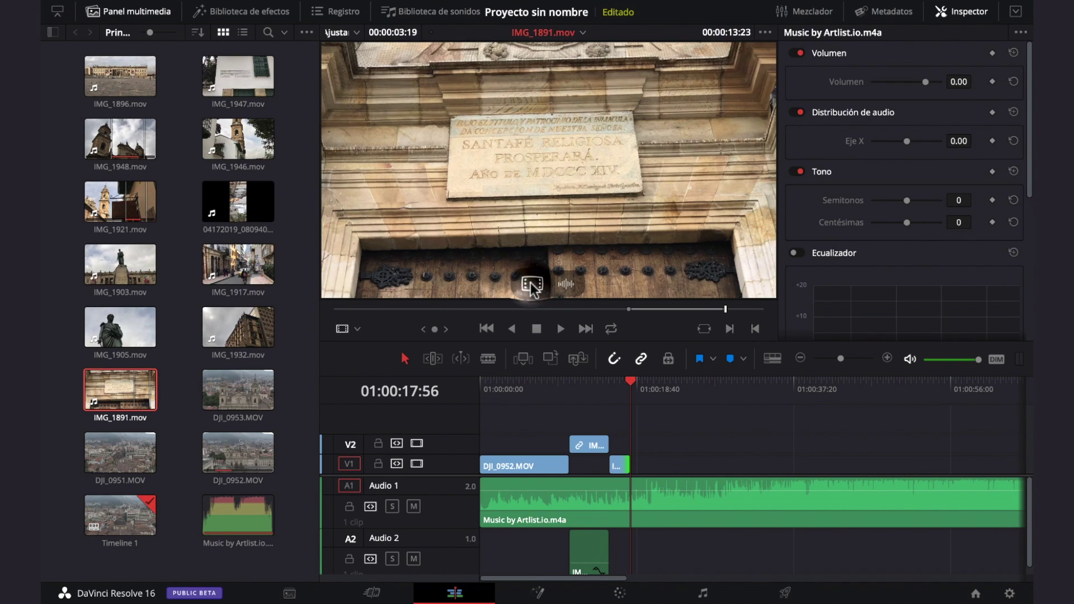
Step: Place only the video of the marked 00:00:03:19 range of IMG_1891.mov on V1 at 01:00:17:56 and select that clip
left_click_drag(531, 286, 632, 463)
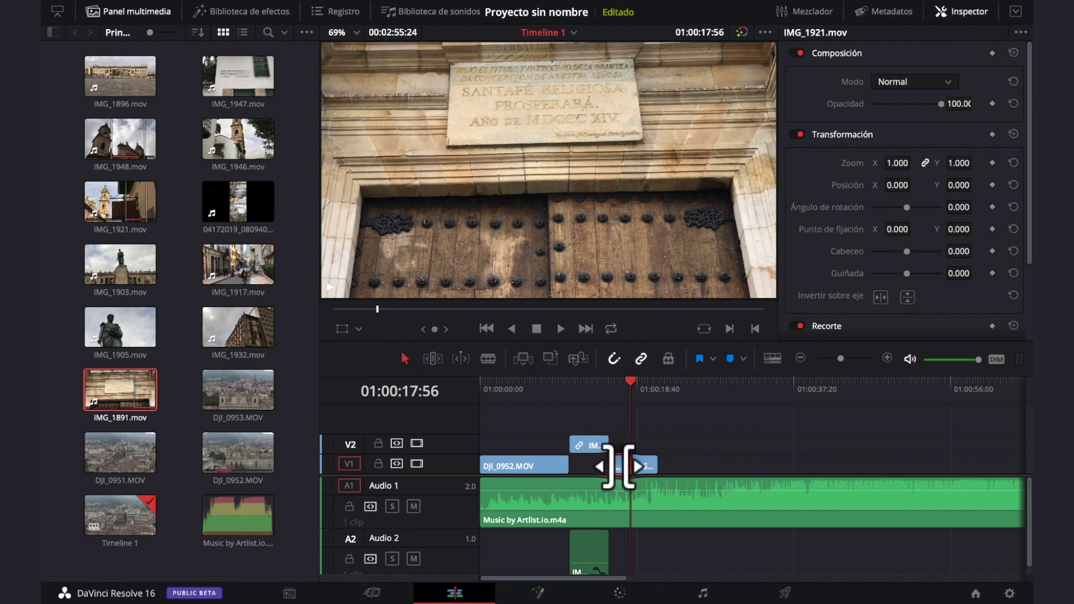
left_click(588, 446)
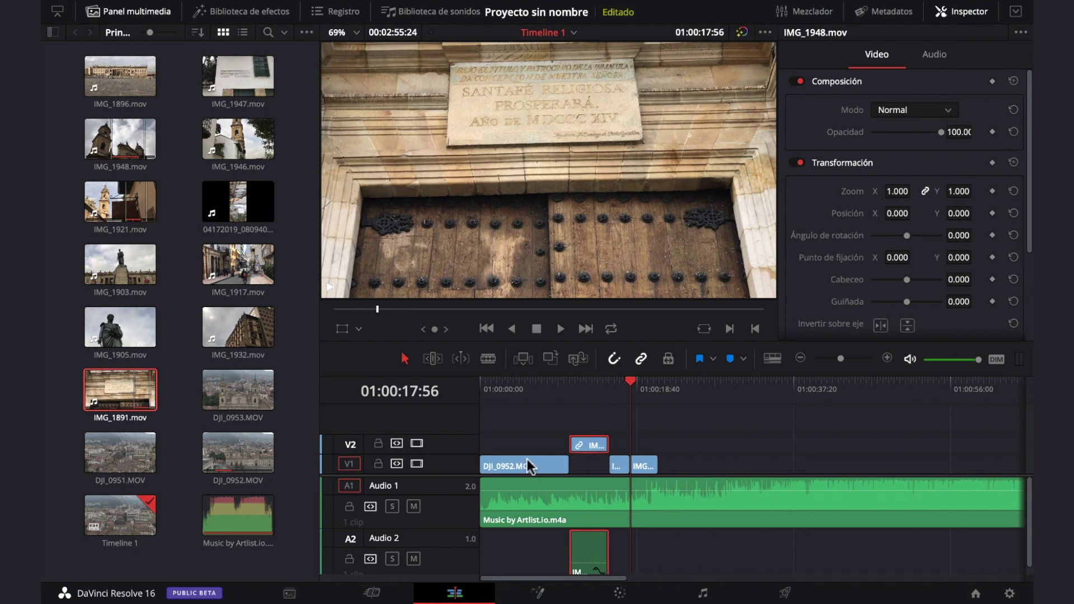
left_click_drag(642, 465, 641, 463)
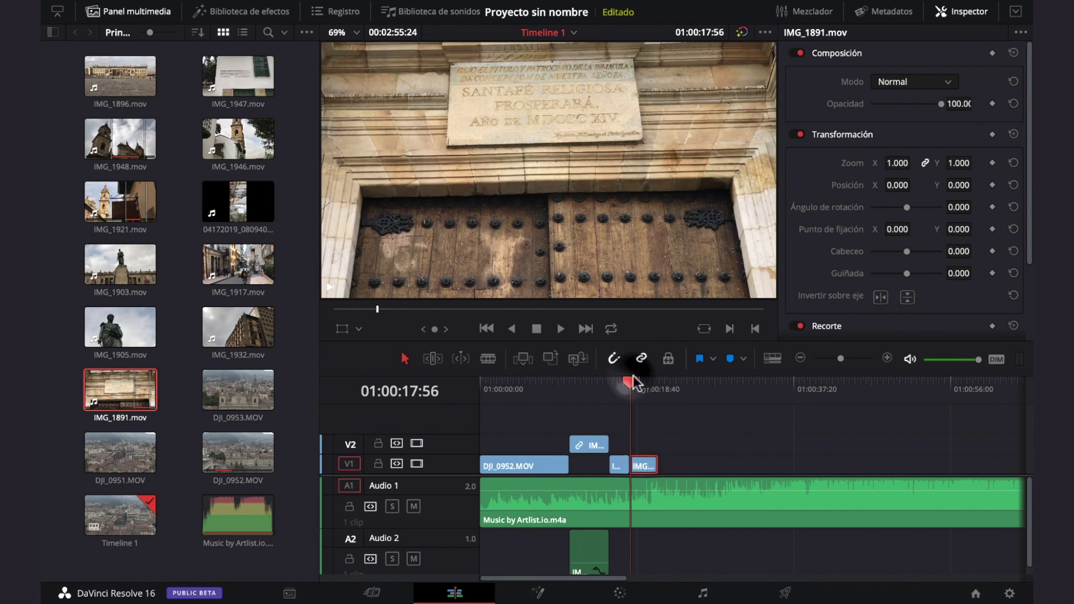
left_click_drag(635, 382, 638, 376)
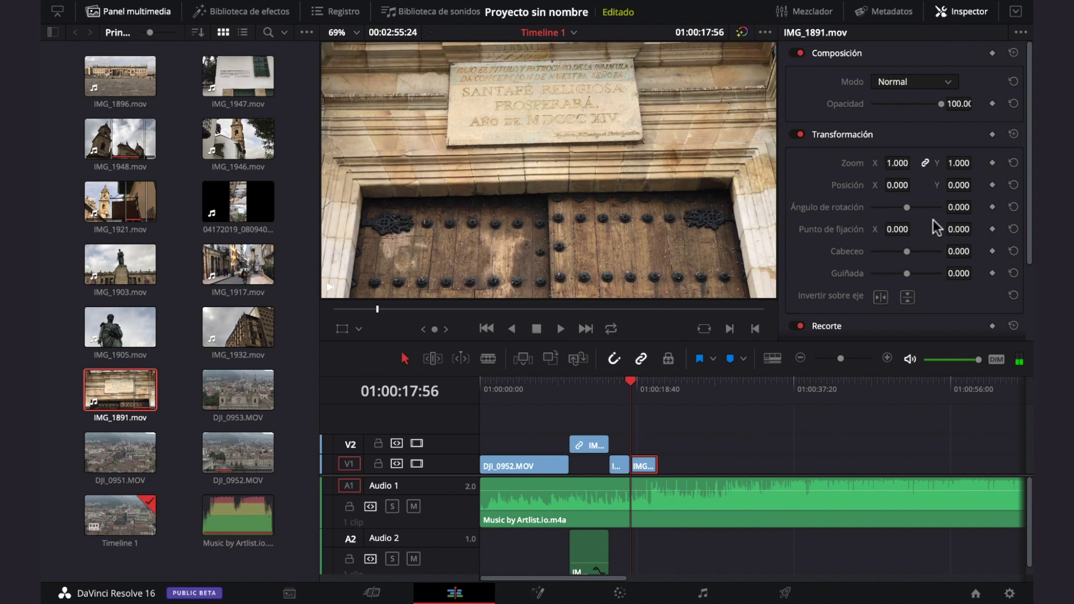
Step: Try a zoom of 0.840 and a position of X -385, Y -143 on the IMG_1891.mov clip
mouse_move(900, 164)
left_mouse_down()
mouse_move(878, 163)
mouse_move(914, 162)
left_mouse_up()
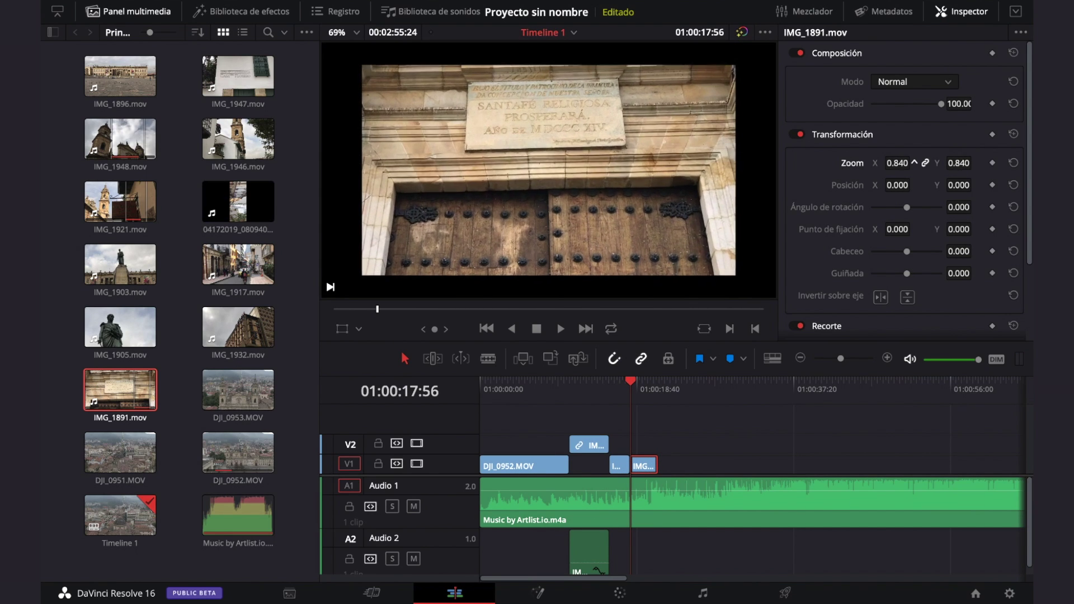
key("super+z")
key("ctrl+z")
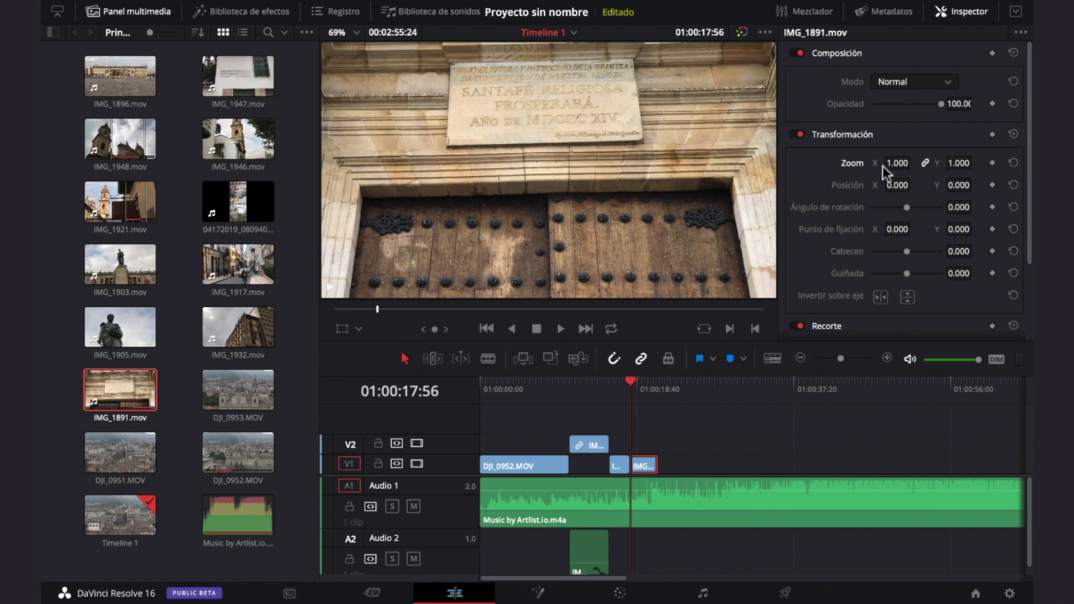
left_click_drag(897, 185, 976, 186)
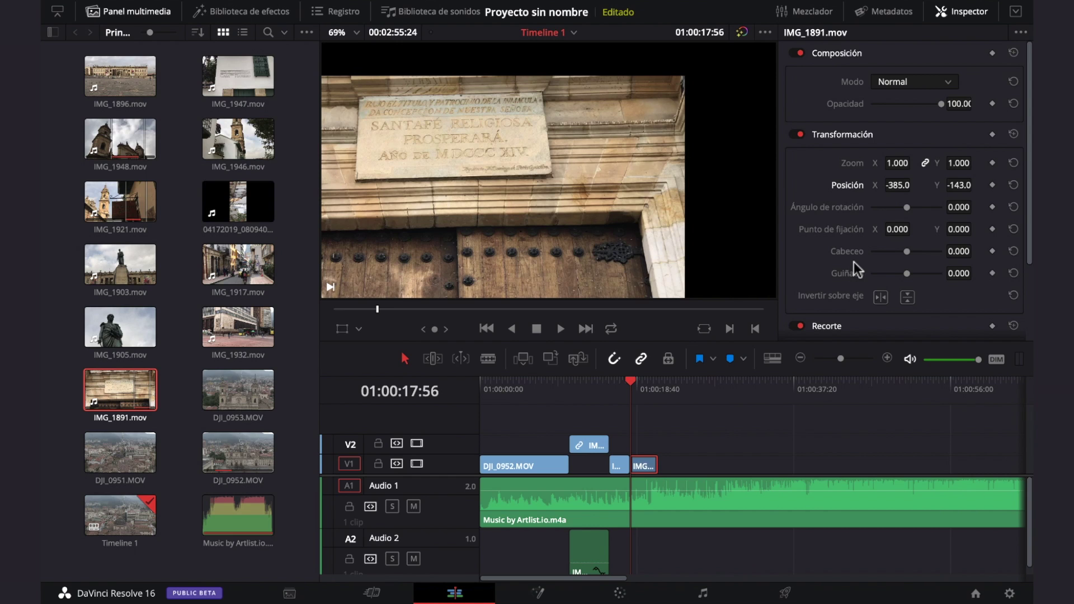
left_click(1012, 184)
Step: Straighten the IMG_1891.mov clip with a rotation angle of -1.040 and set its zoom to 1.050
left_click_drag(907, 207, 906, 207)
left_click_drag(976, 207, 976, 206)
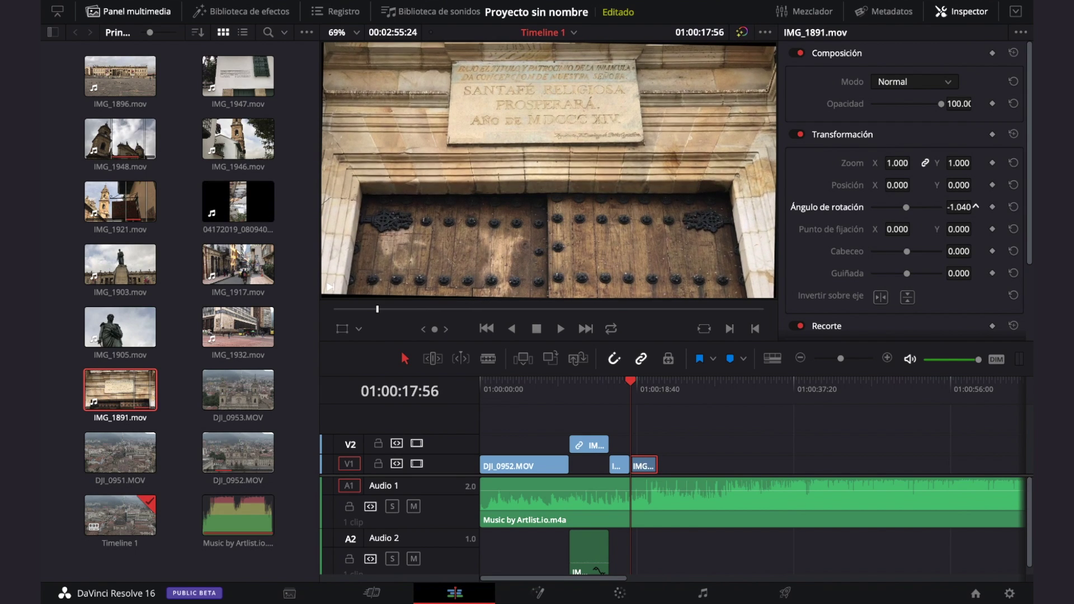
left_click_drag(915, 163, 915, 163)
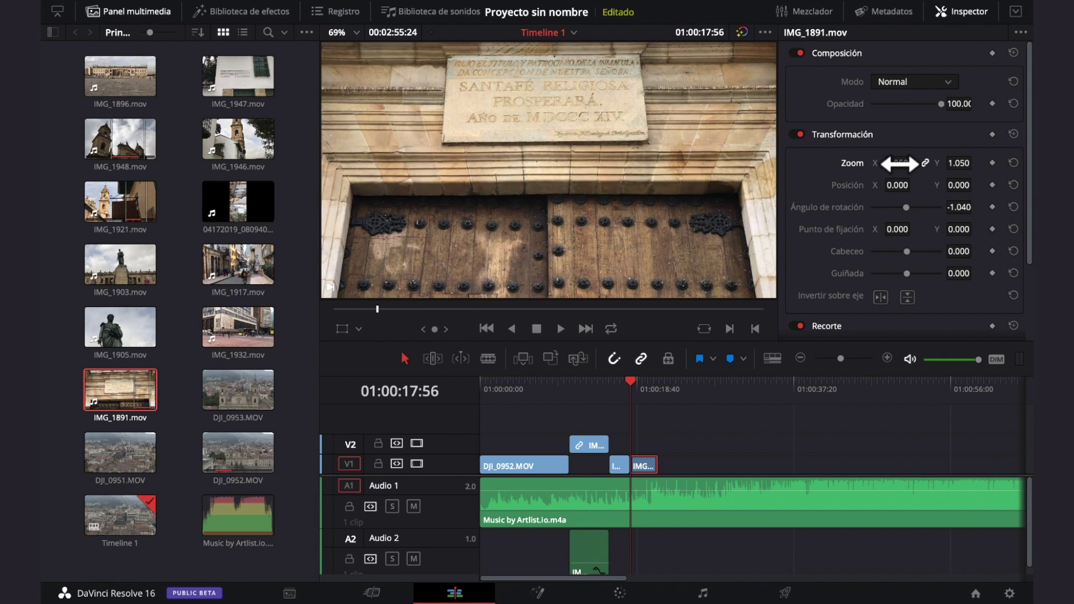
Step: Shorten the end of IMG_1948.mov on V2 to 01:00:13:01 and close the gap before the following V1 clips
left_click(589, 386)
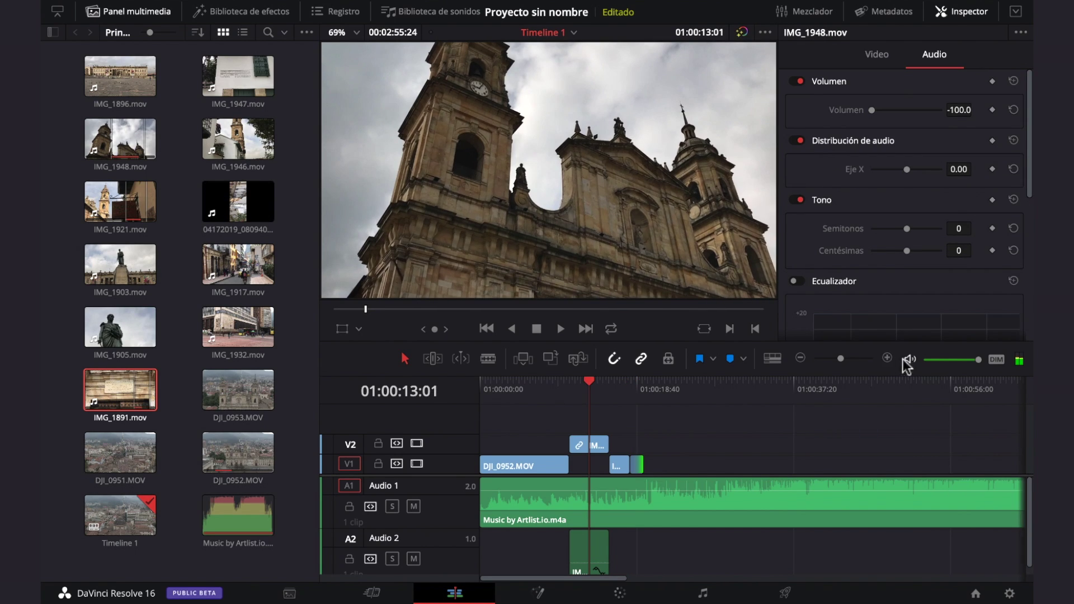
mouse_move(602, 445)
left_mouse_down()
mouse_move(613, 445)
mouse_move(590, 444)
mouse_move(617, 464)
mouse_move(603, 463)
left_mouse_up()
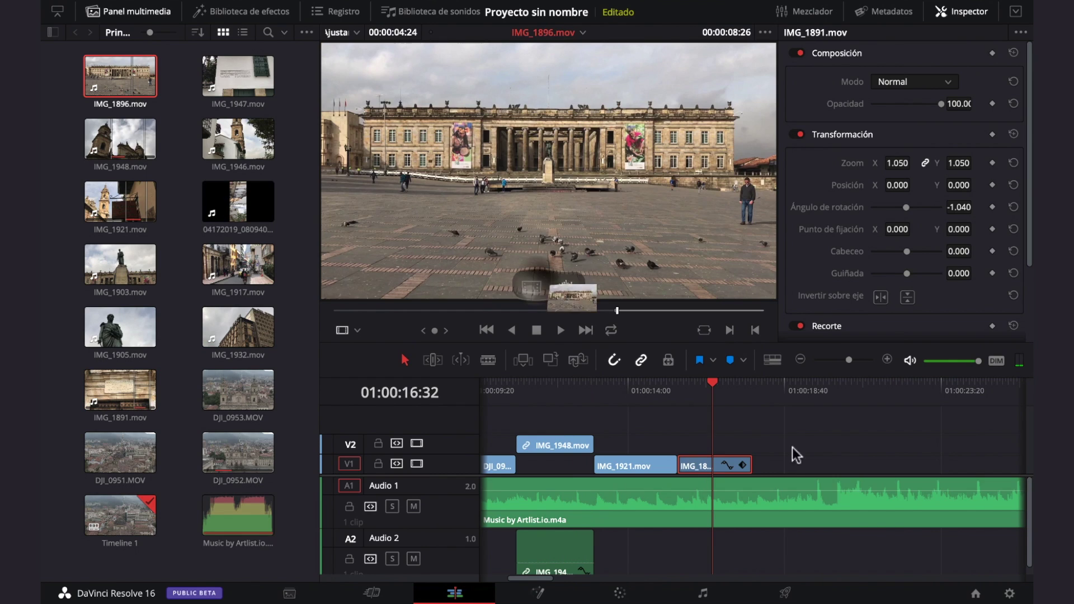
Step: Place the video of IMG_1896.mov on V1 directly after IMG_1891.mov and trim its end to 01:00:19:30
left_click_drag(794, 451, 763, 471)
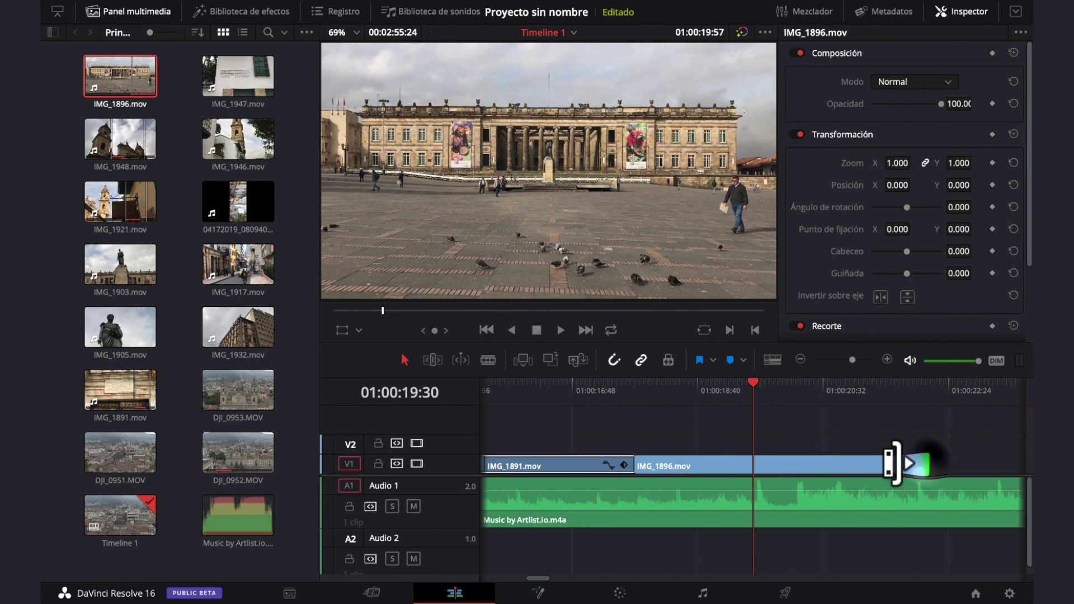
left_click_drag(891, 463, 751, 465)
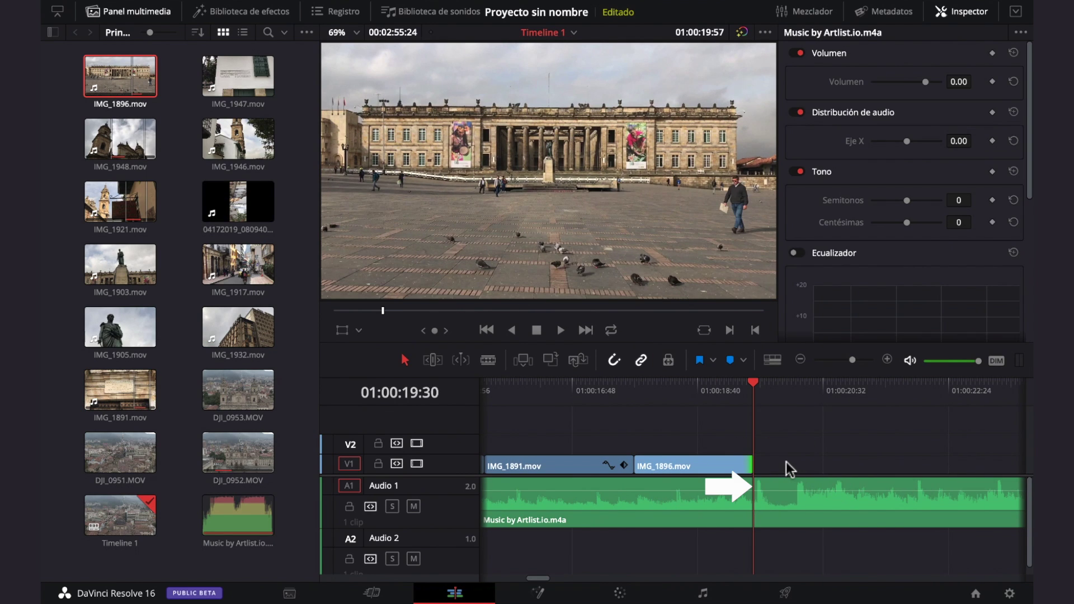
Step: Place only the video of IMG_1917.mov on V1 at the music change at 01:00:20:05 and trim its end to 01:00:22:28
key("space")
left_click_drag(814, 387, 791, 381)
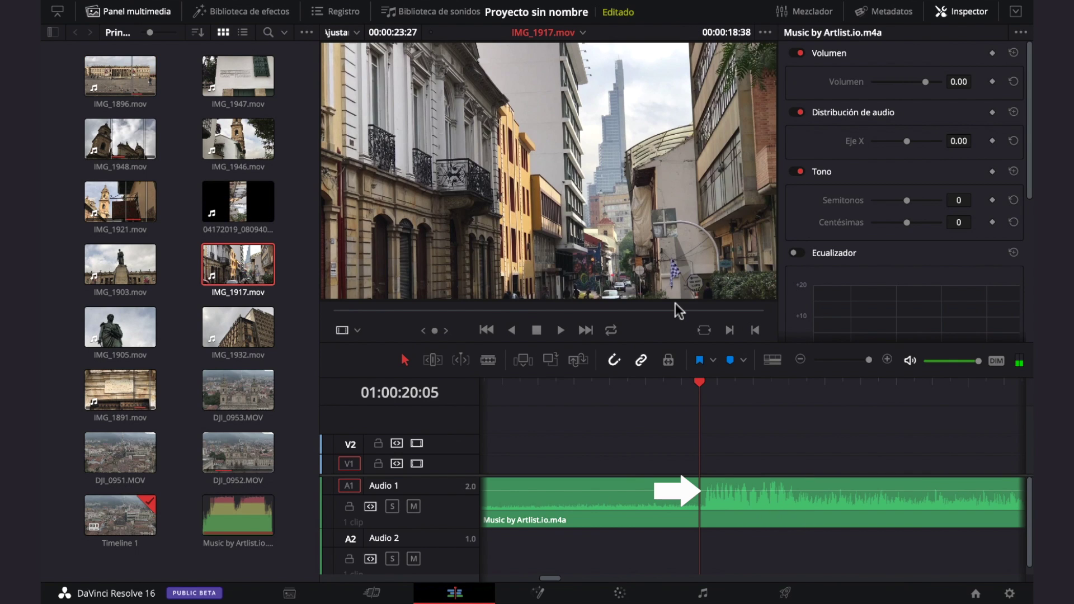
key("i")
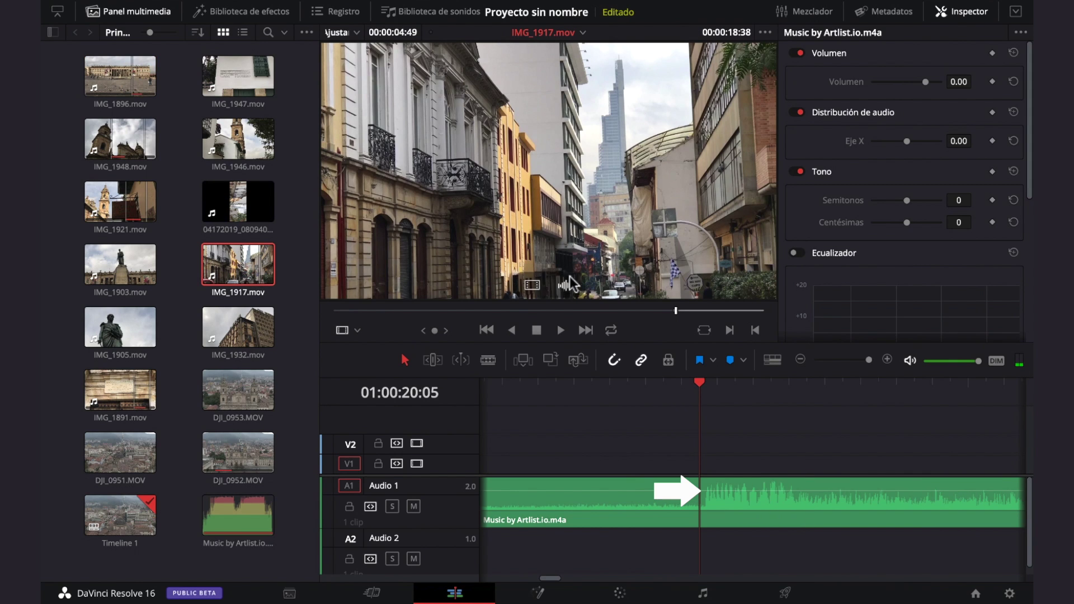
left_click_drag(532, 286, 699, 458)
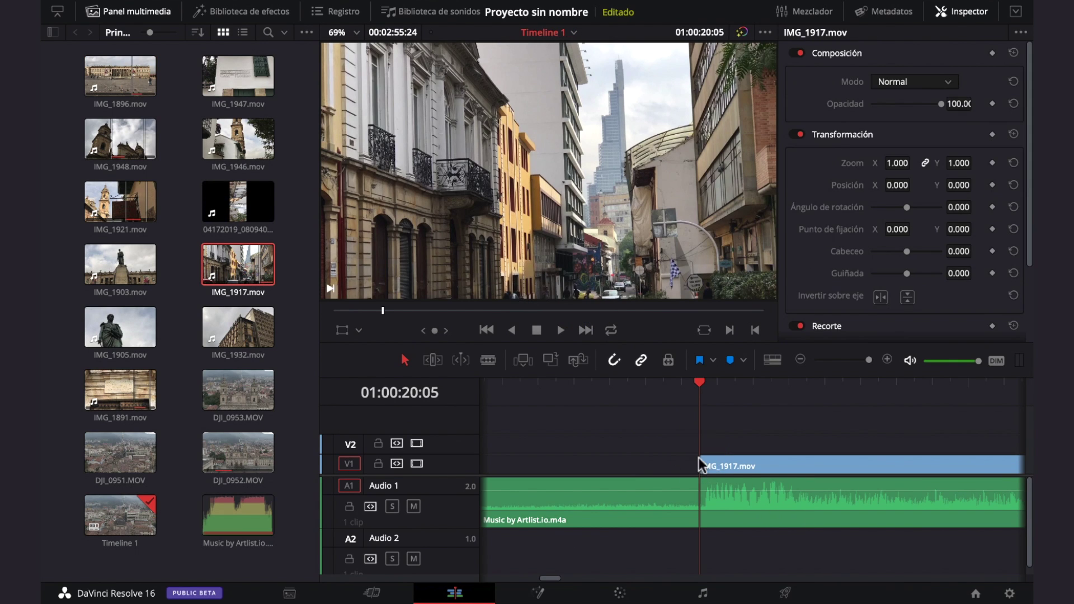
key("space")
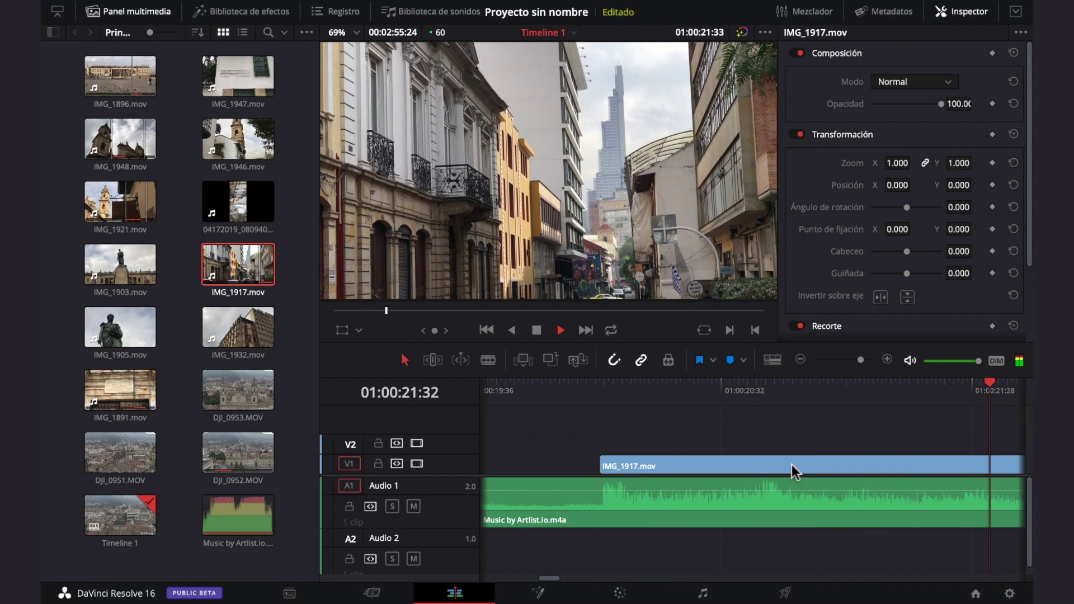
key("space")
key("ctrl+minus")
left_click_drag(828, 467, 752, 467)
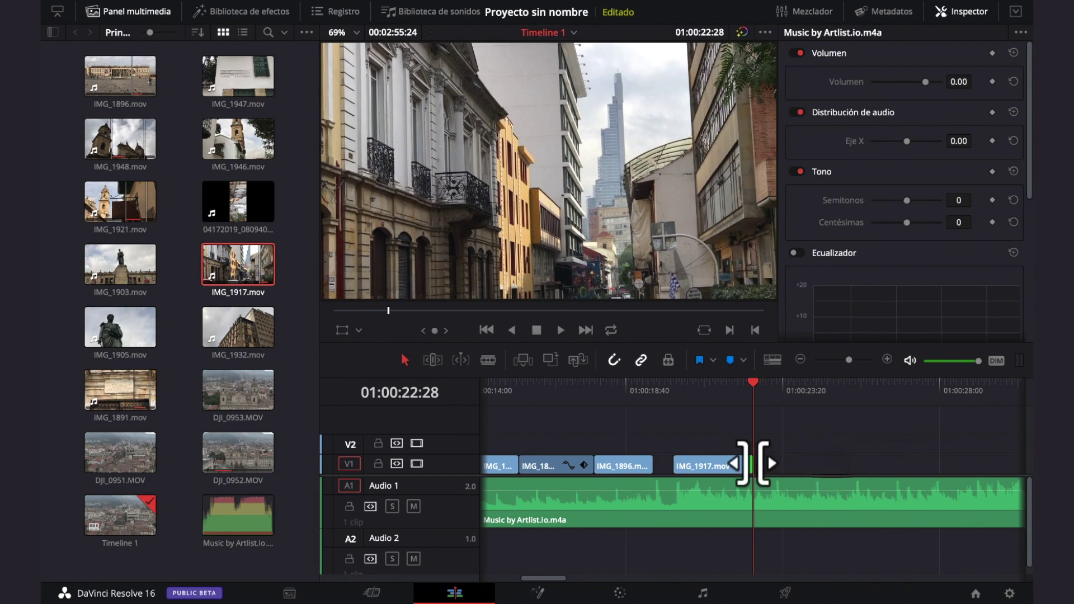
Step: Place only the video of IMG_1903.mov on V1 directly after IMG_1917.mov
left_click(120, 264)
mouse_move(534, 290)
left_click_drag(534, 291, 756, 465)
Step: Split the IMG_1903.mov clip at 01:00:24:31 and delete the part after the cut
key("space")
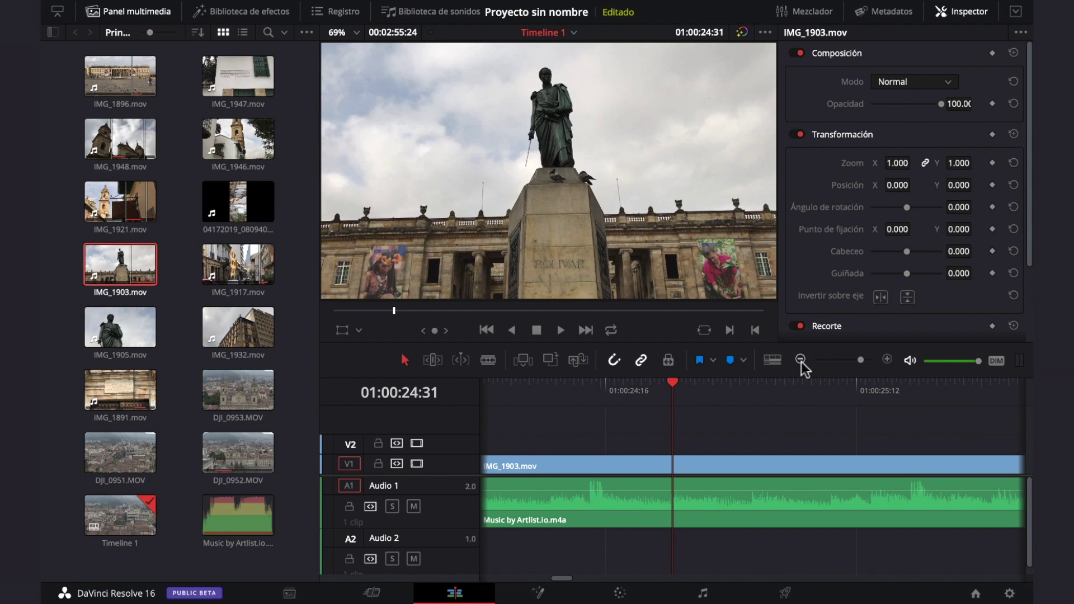
left_click(489, 361)
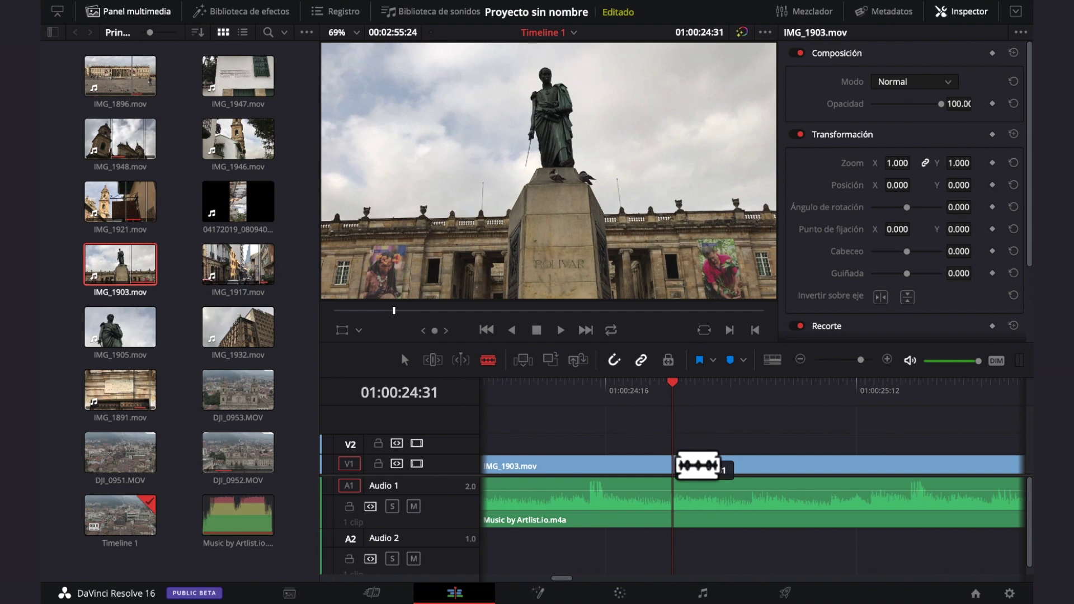
left_click(404, 361)
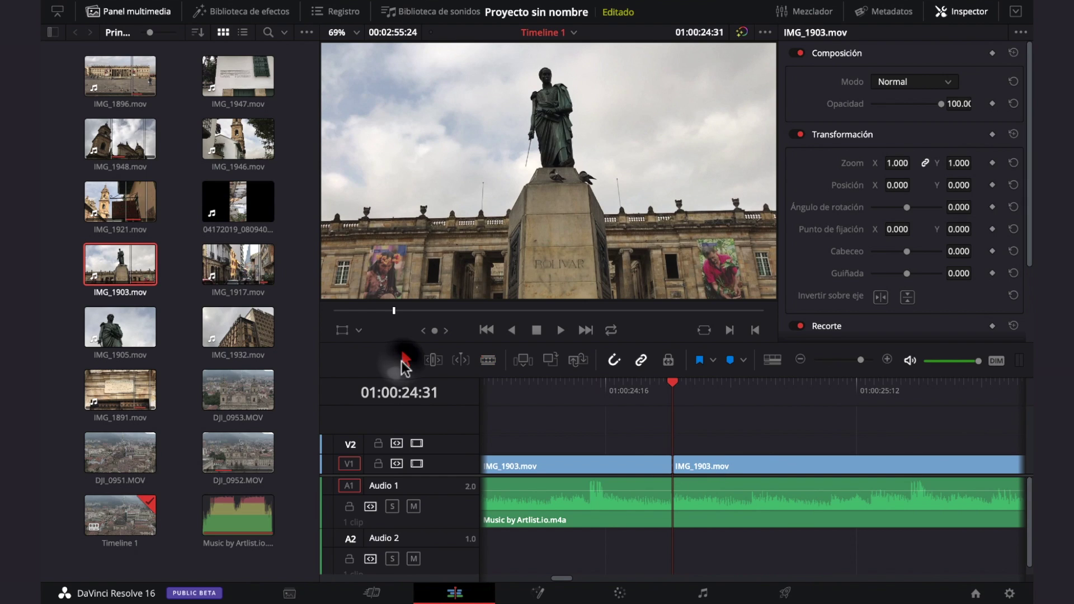
left_click_drag(672, 379, 735, 387)
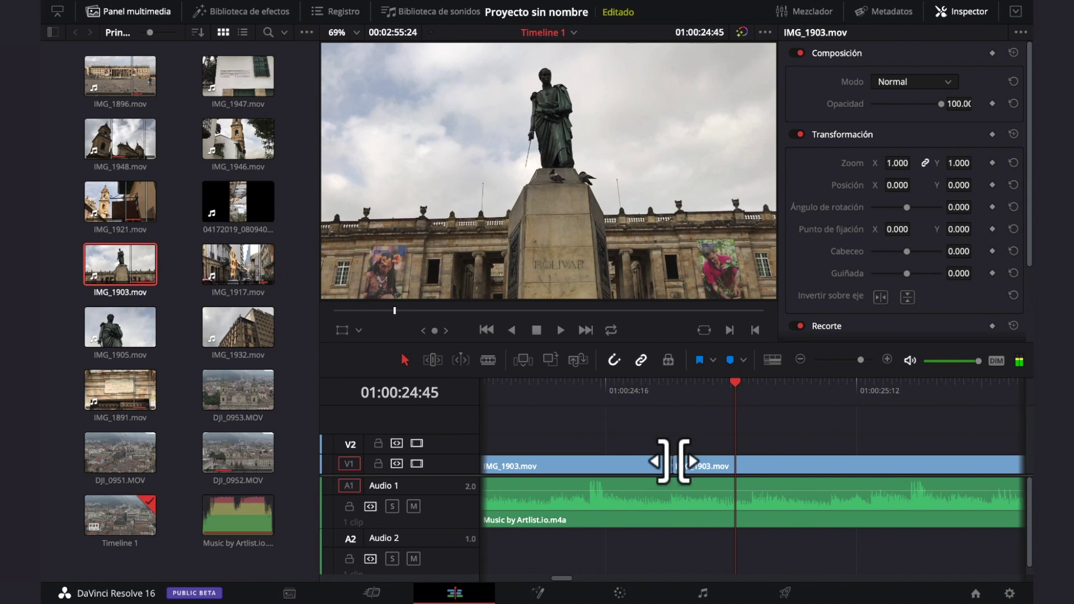
left_click(800, 360)
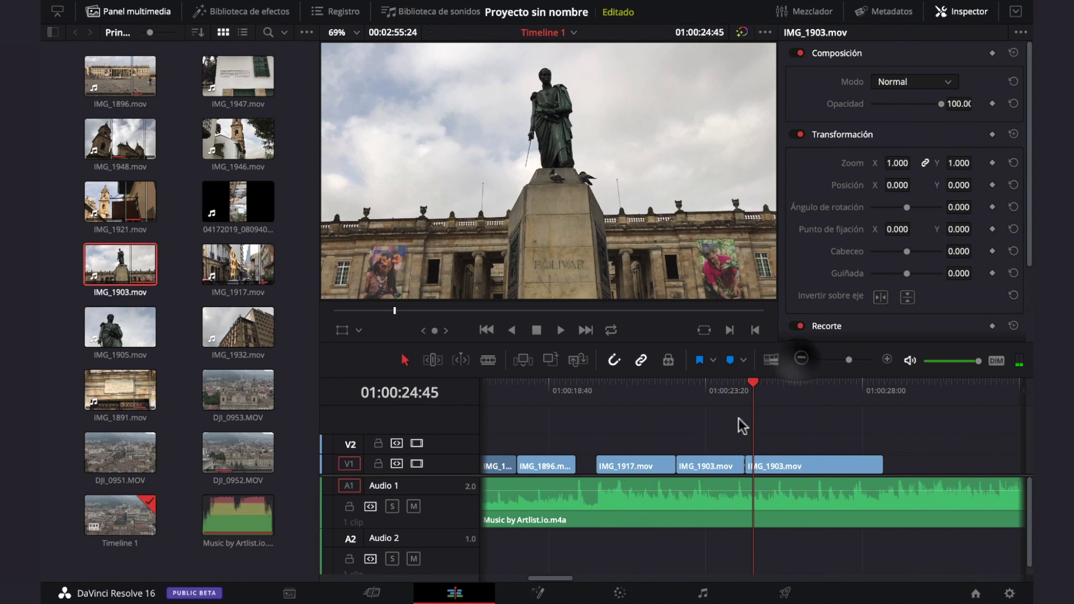
left_click(729, 466)
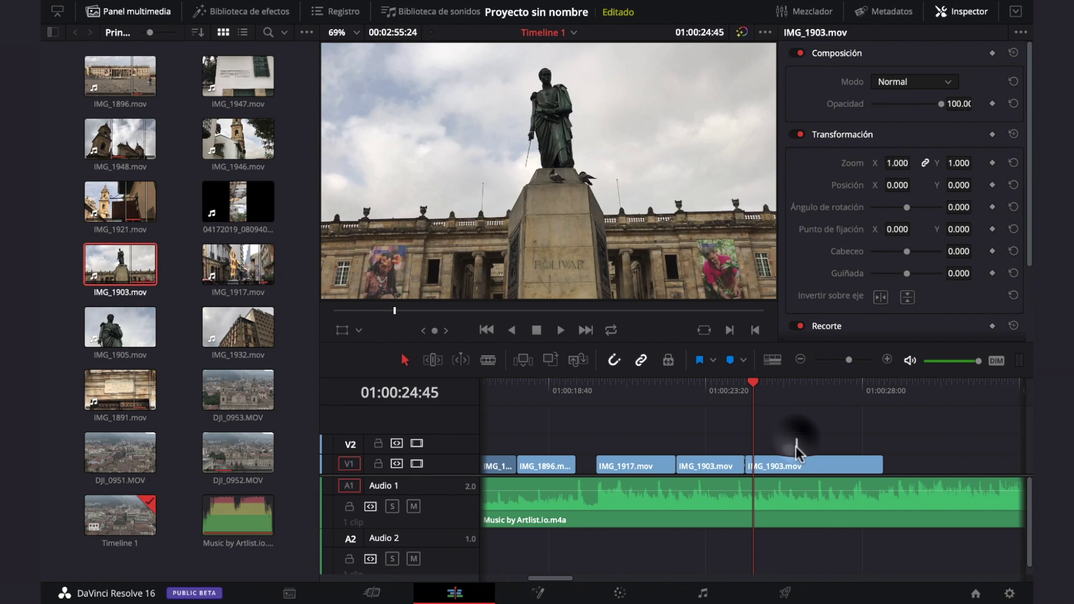
left_click(800, 467)
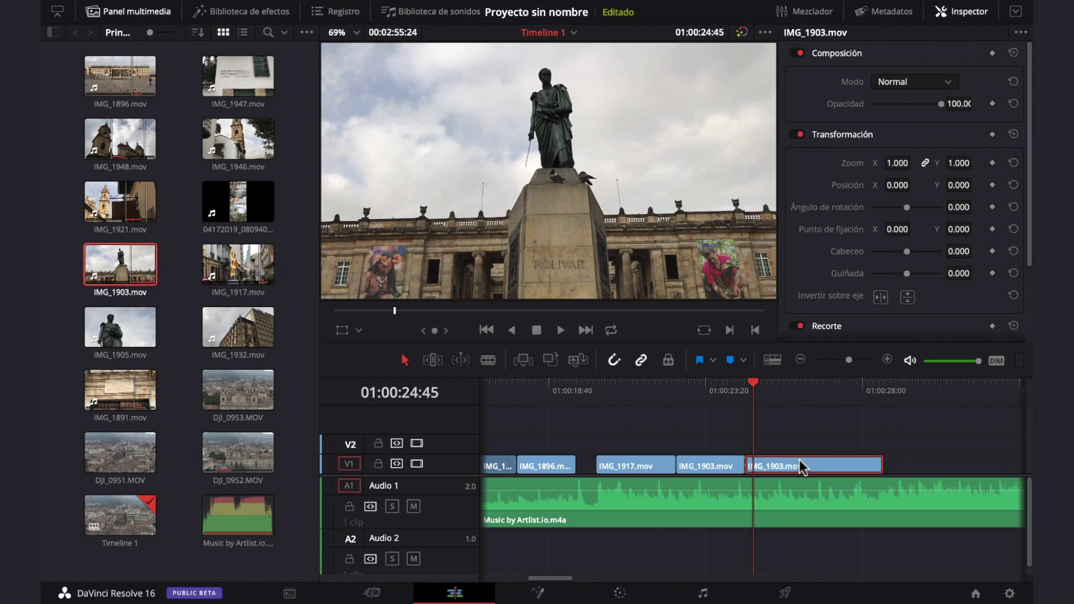
key("Delete")
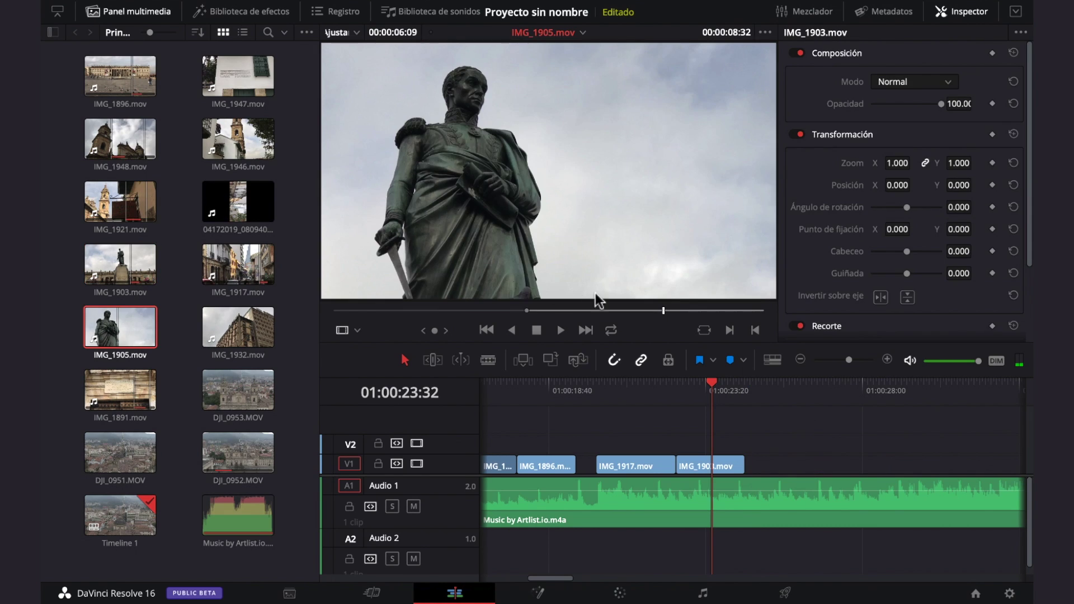
Step: Place the video of IMG_1905.mov on V1 directly after IMG_1903.mov, and the video of IMG_1946.mov at 01:00:29:29
left_click_drag(529, 286, 747, 465)
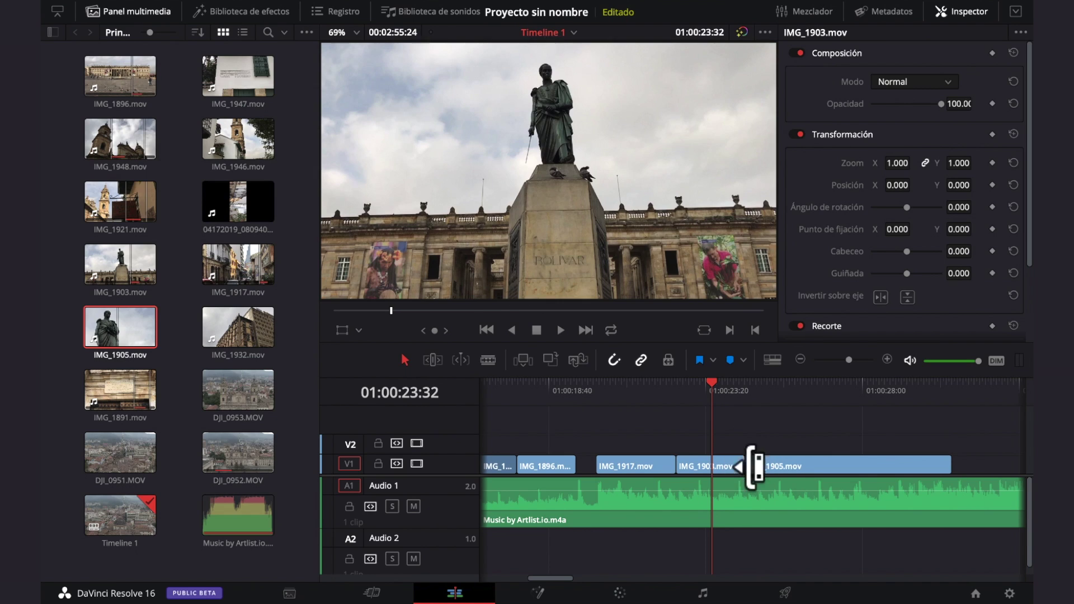
left_click(718, 381)
key("space")
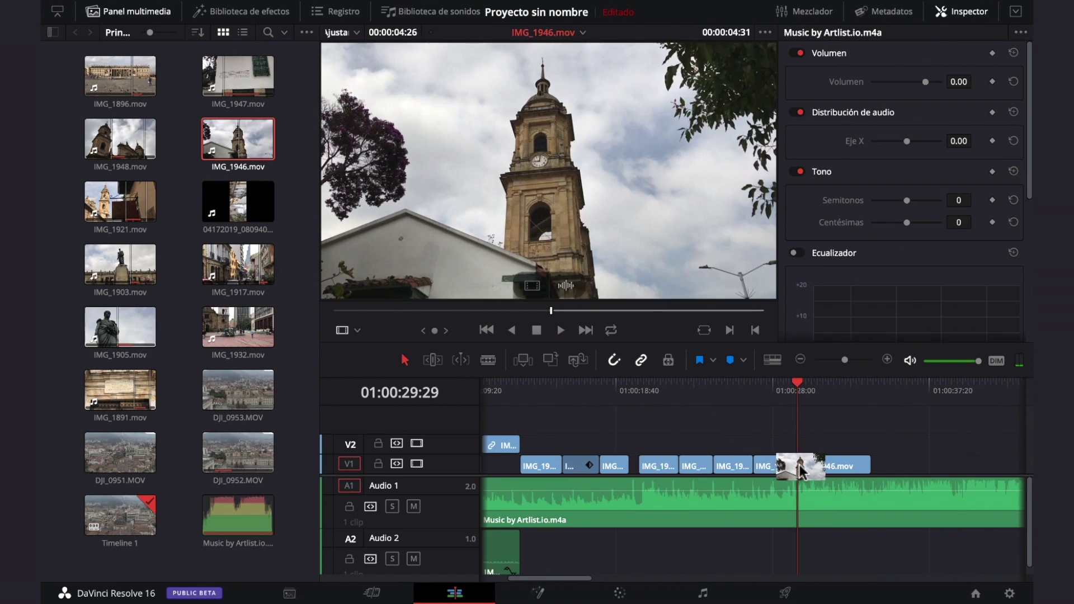
left_click_drag(791, 467, 802, 472)
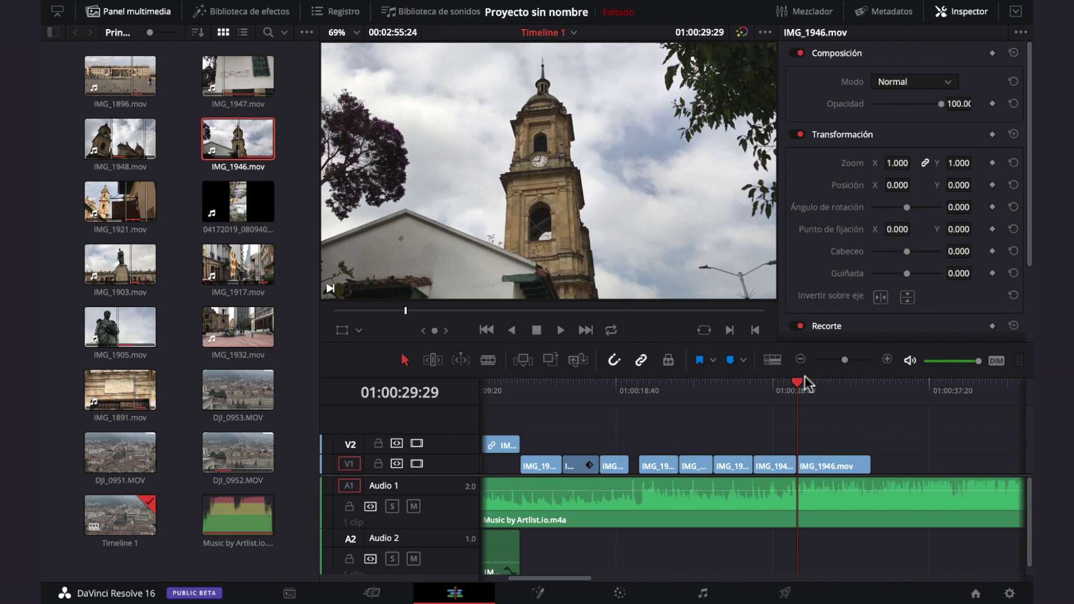
Step: Split the music on Audio 1 at 01:00:34:33 and delete the part after the cut
left_click(772, 492)
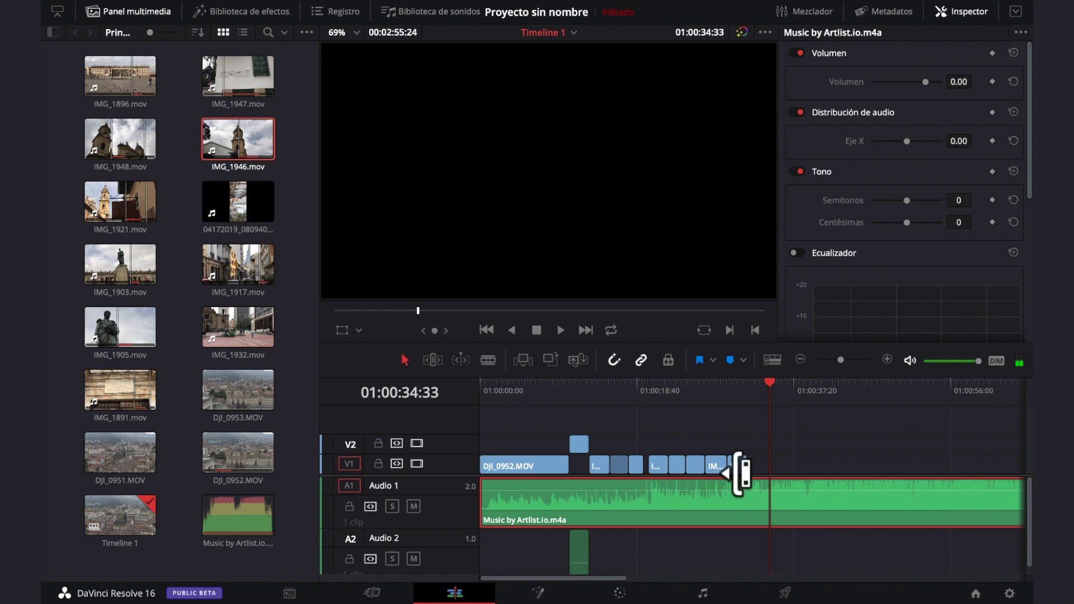
left_click(487, 360)
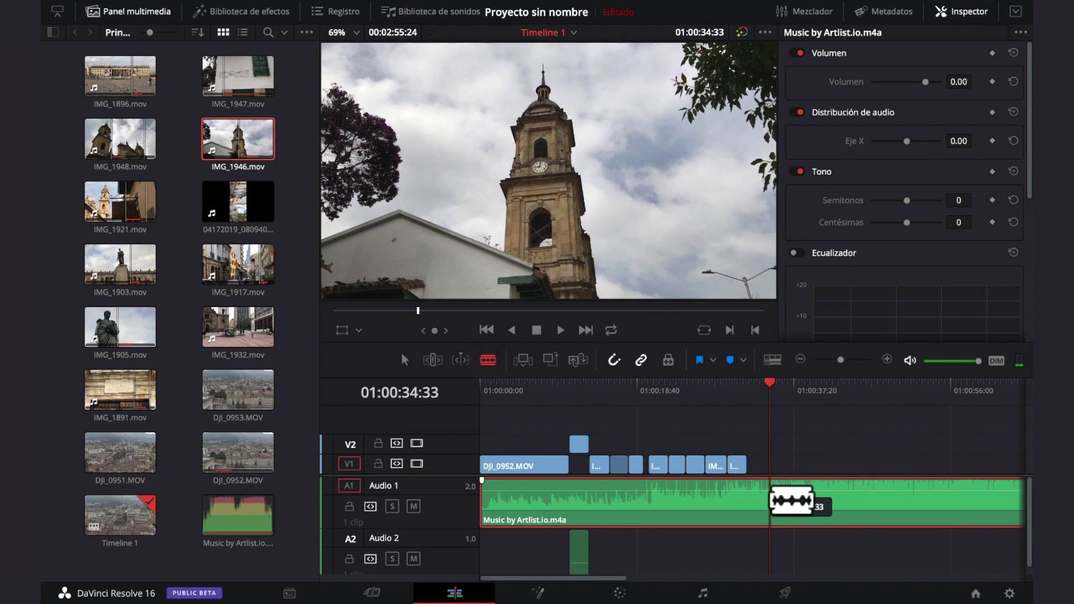
left_click(772, 496)
left_click(404, 360)
left_click_drag(790, 493, 803, 495)
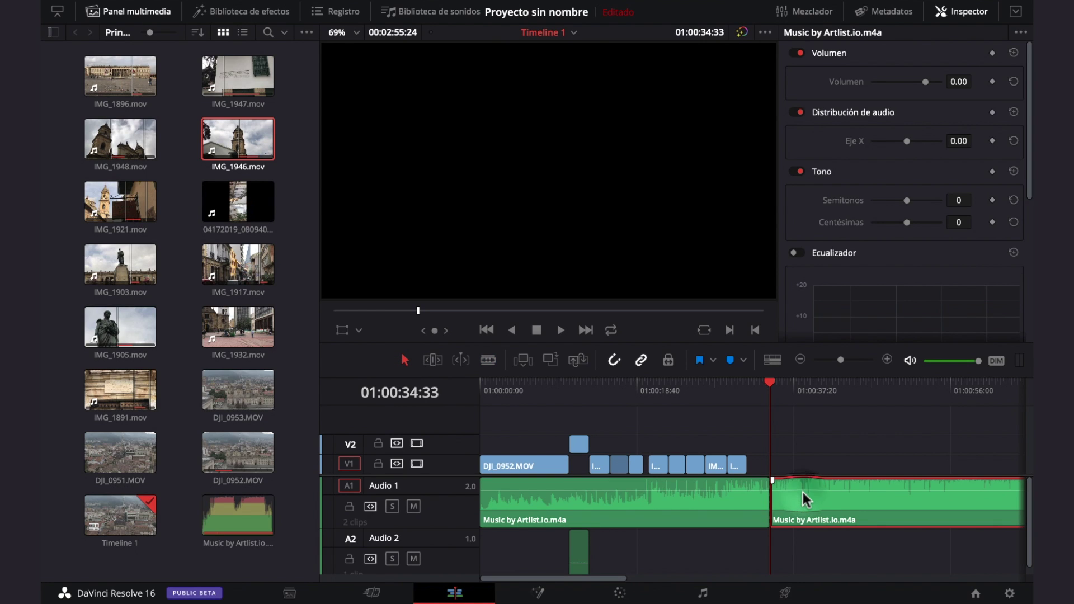
key("Delete")
Step: Hide the media pool and the inspector and play the timeline from the start to review the edit
left_click(579, 443)
key("Home")
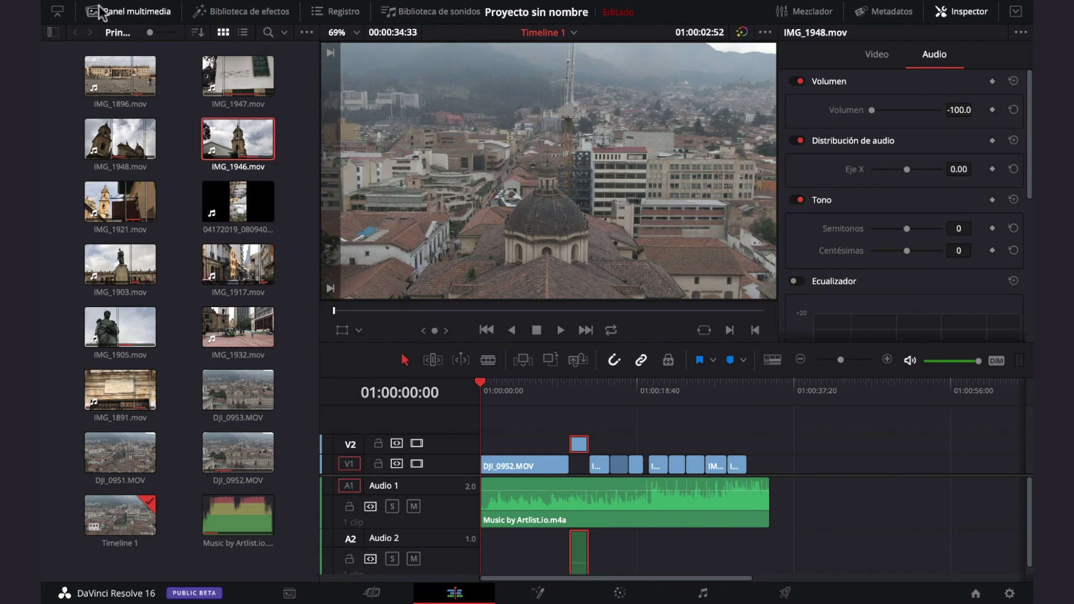
left_click(128, 11)
left_click(957, 16)
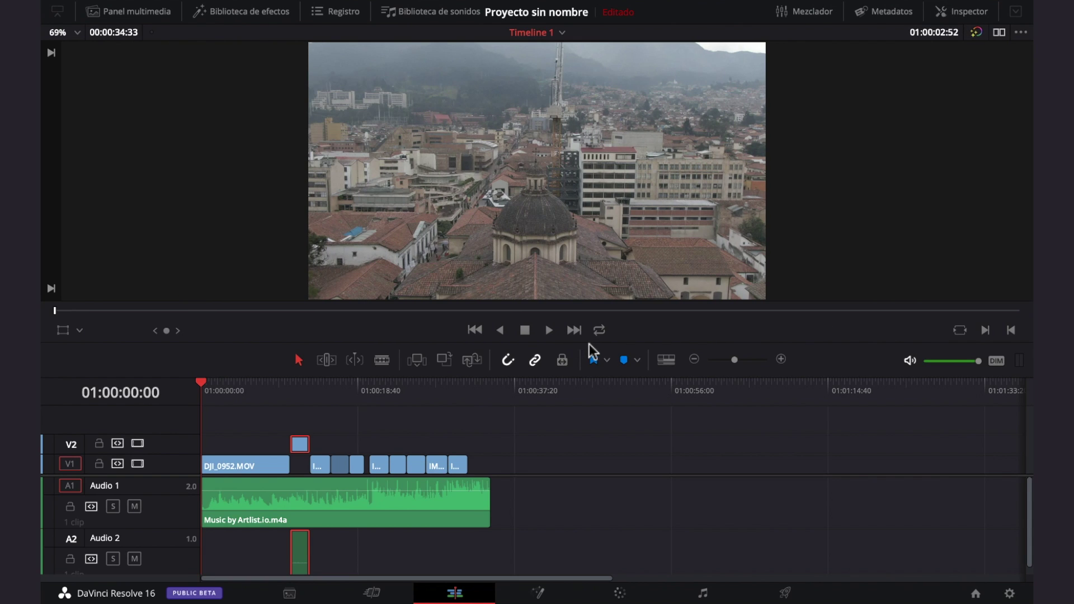
key("space")
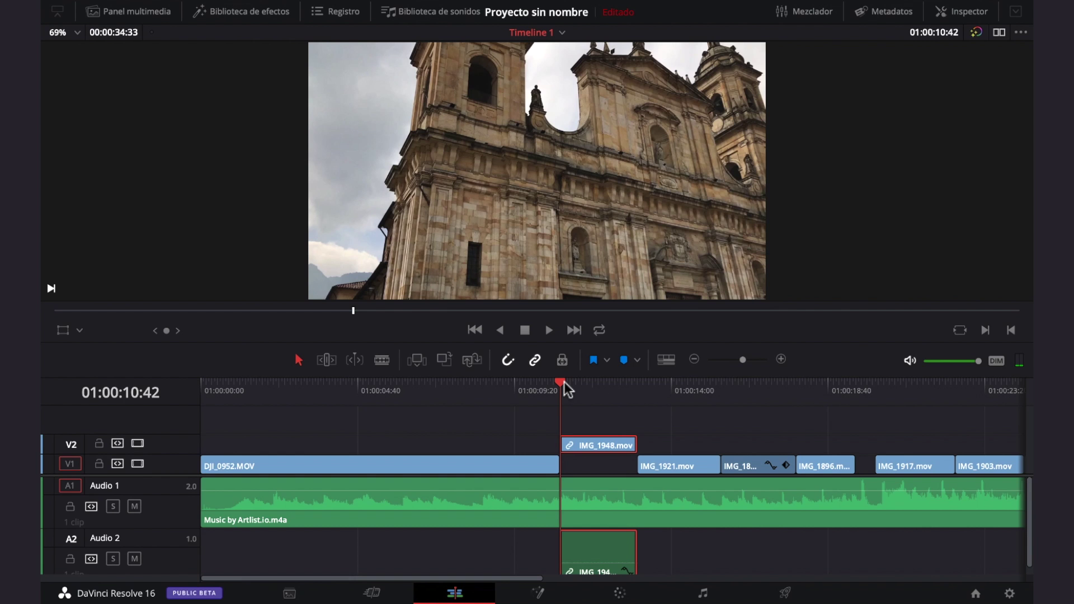
Step: Set the speed of the IMG_1948.mov clip on V2 to 50 %
right_click(595, 443)
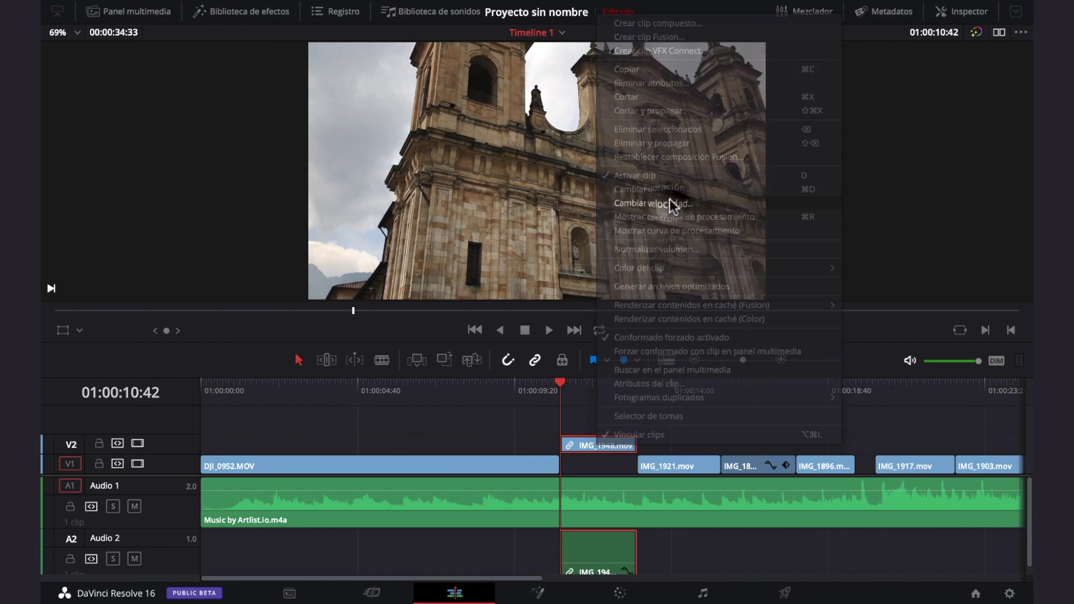
left_click(671, 204)
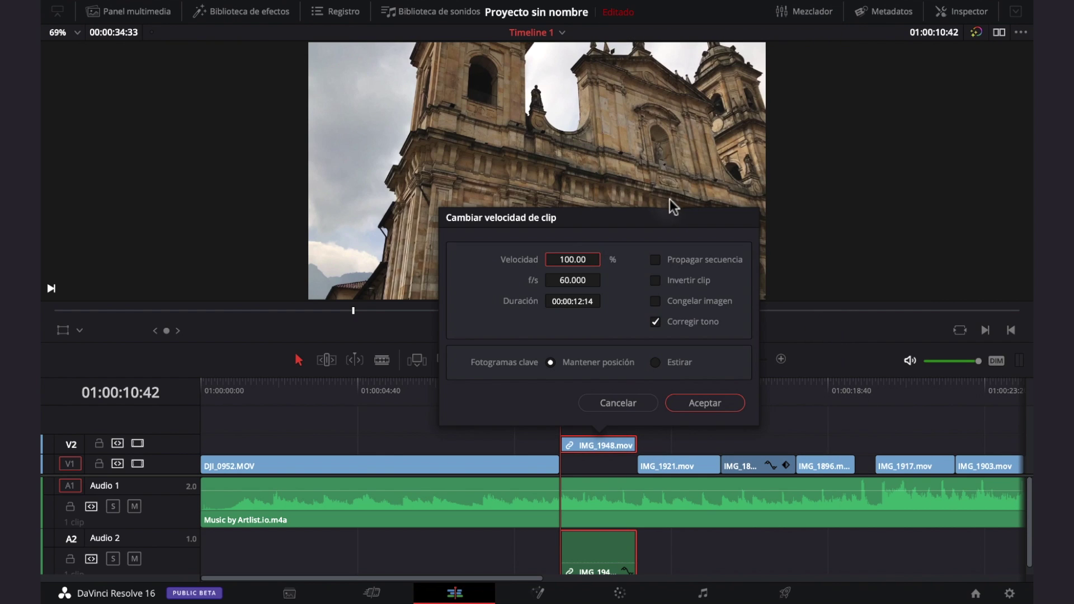
left_click(583, 260)
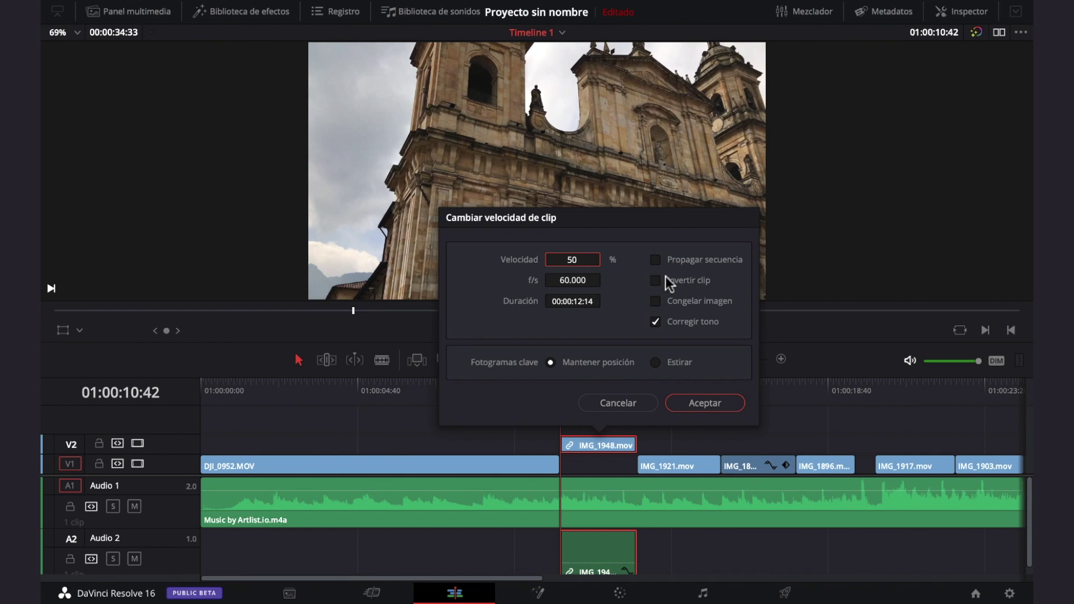
left_click(705, 403)
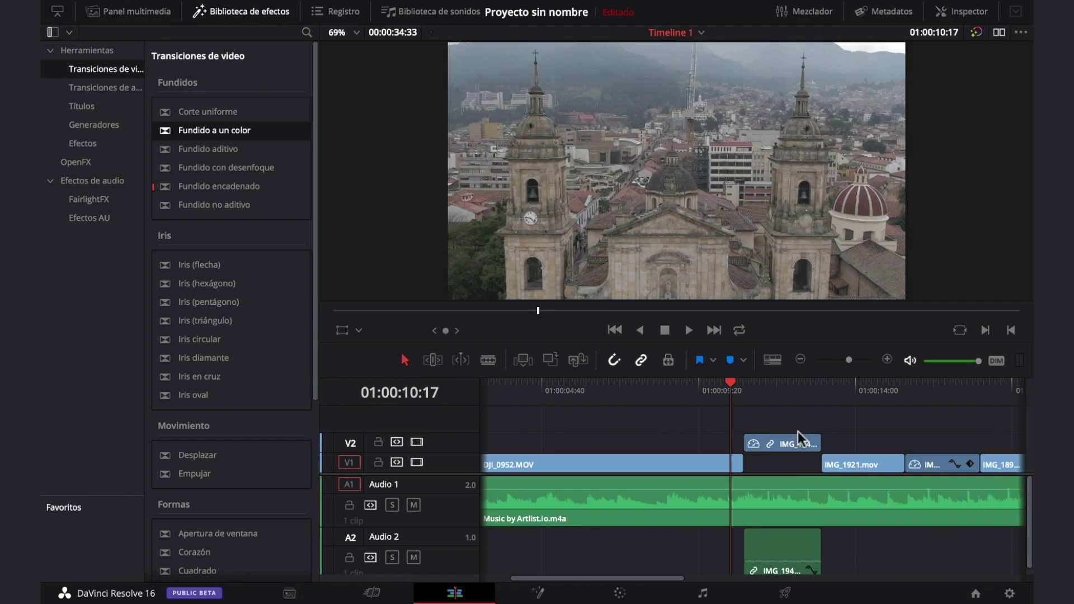
Step: Delete the audio of IMG_1948.mov after unlinking it from the video, and move the video clip from V2 down to V1
left_click(785, 436)
right_click(793, 546)
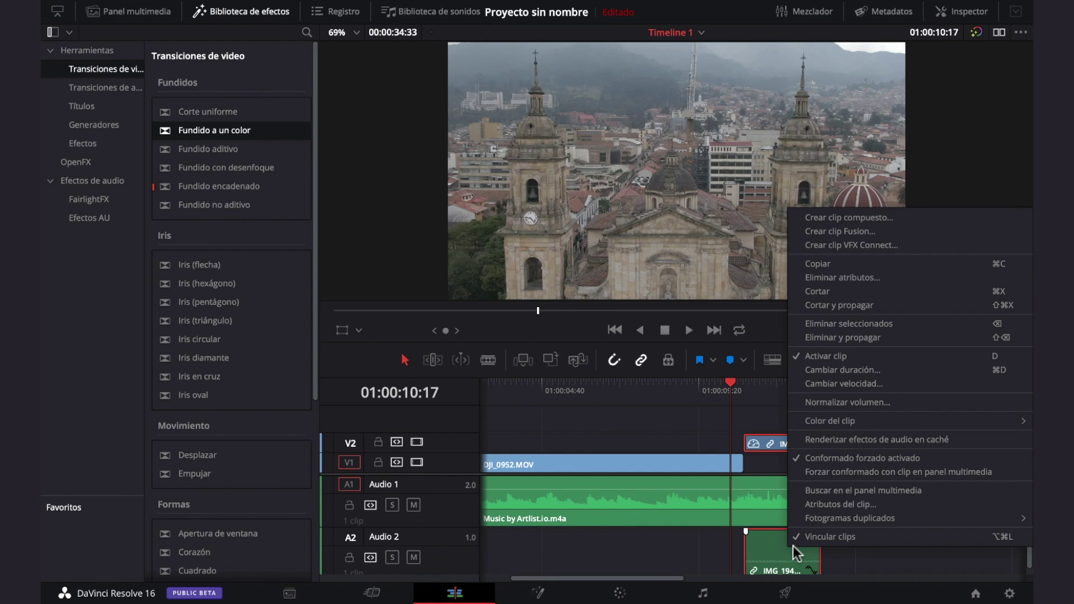
left_click(871, 537)
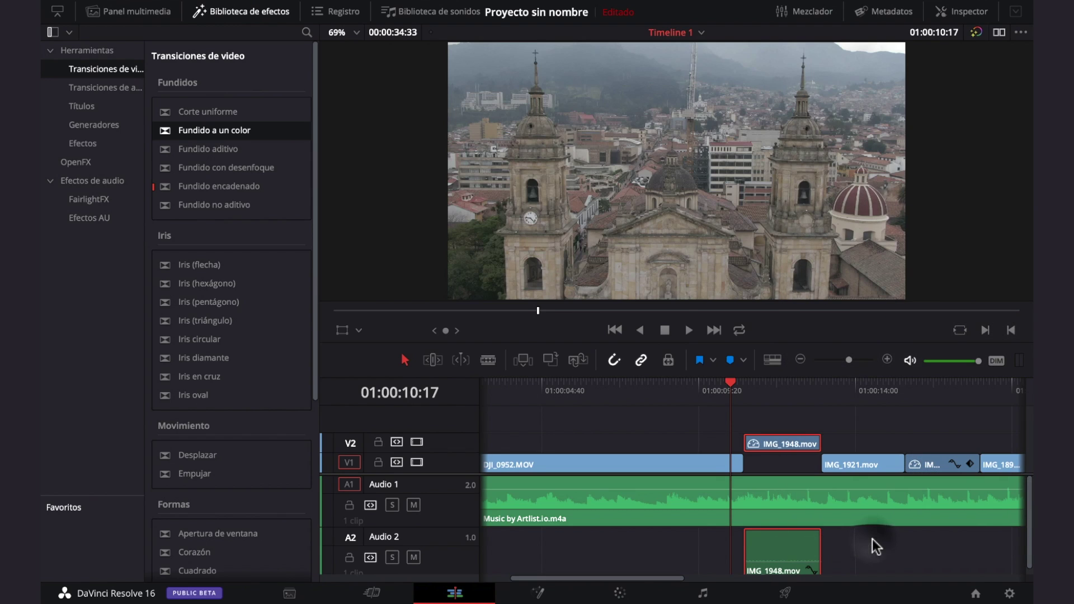
left_click(865, 550)
left_click(762, 535)
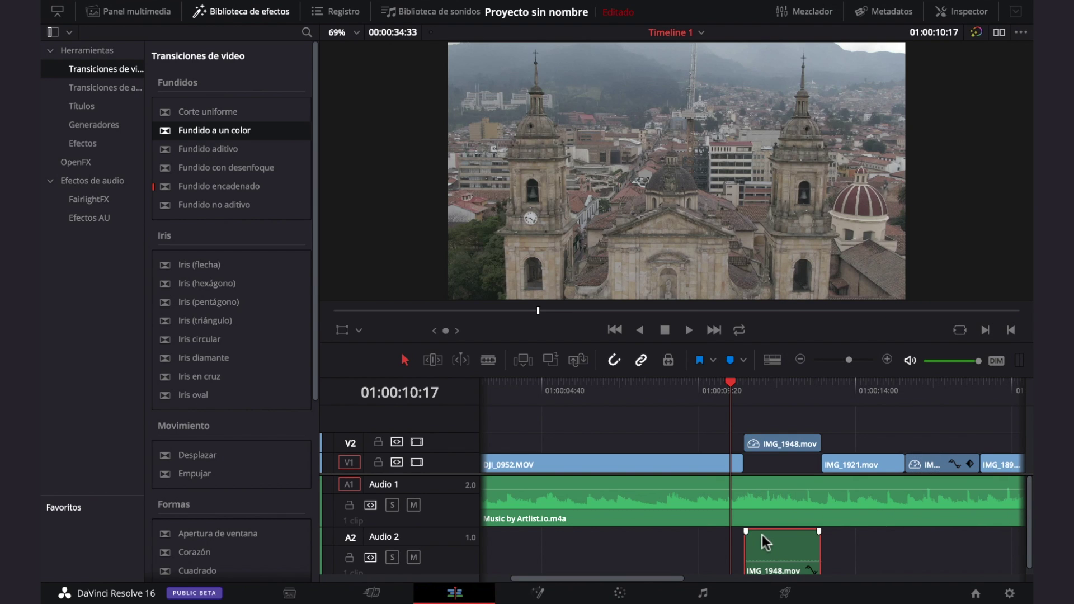
key("Delete")
left_click_drag(783, 445, 783, 458)
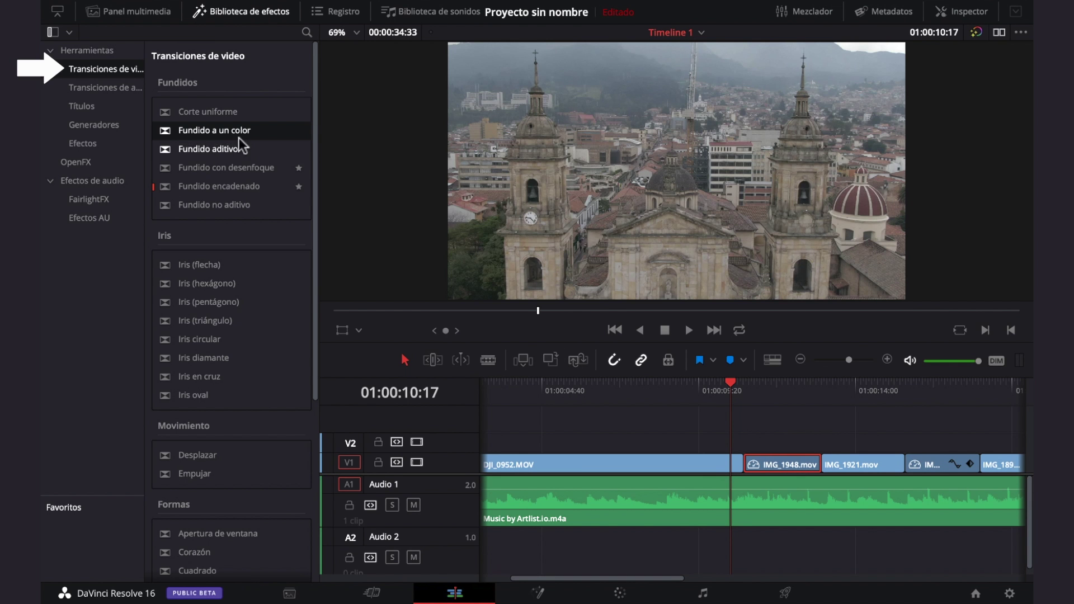
Step: Add a Fundido a un color transition at the cut between DJI_0952.MOV and IMG_1948.mov and play it back
left_click_drag(223, 131, 750, 455)
left_click(727, 382)
key("space")
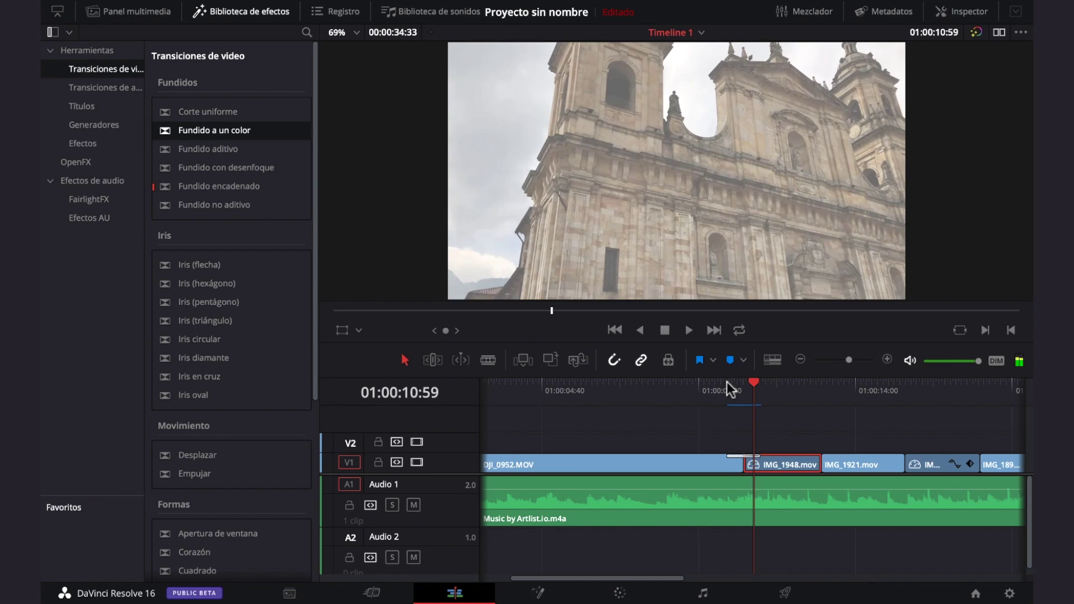
Step: Change the color of the Fundido a un color transition before IMG_1948.mov to black and play it back
key("space")
key("ctrl+equal")
key("ctrl+equal")
key("ctrl+equal")
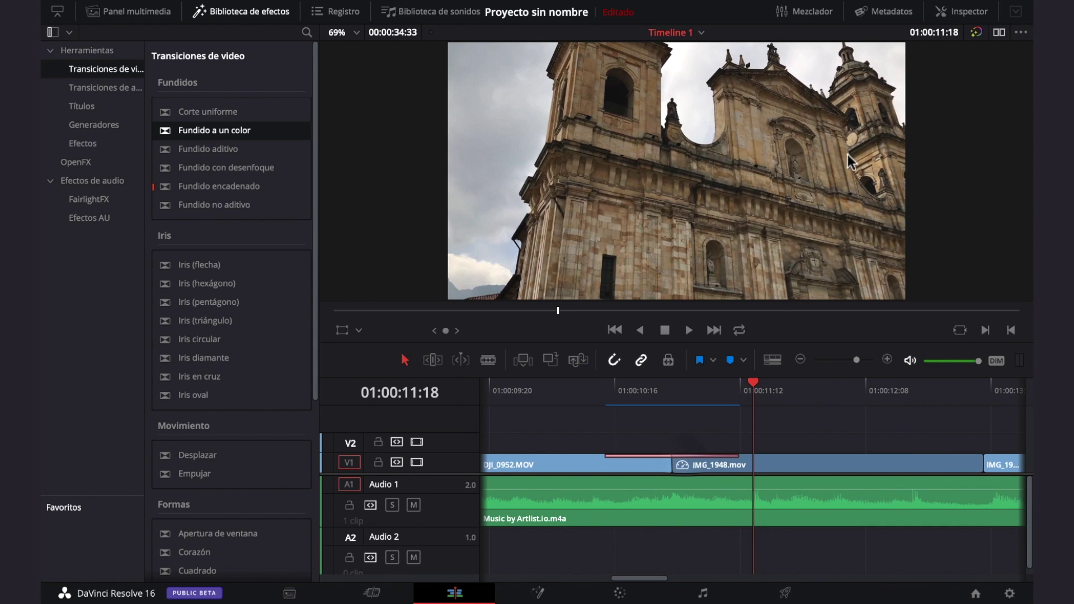
left_click(962, 11)
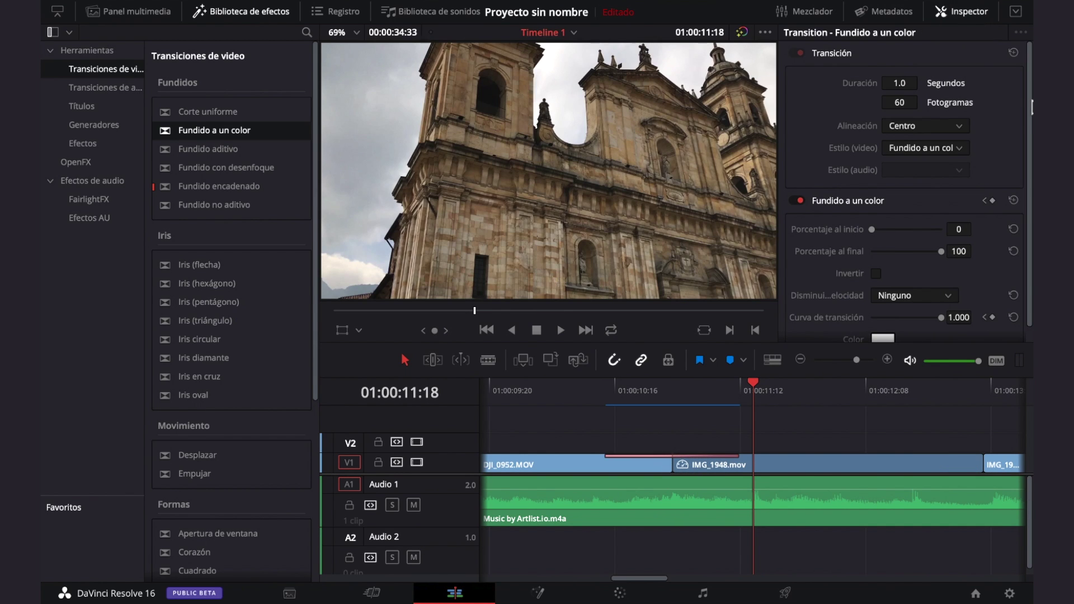
scroll(1028, 209, "down", 1)
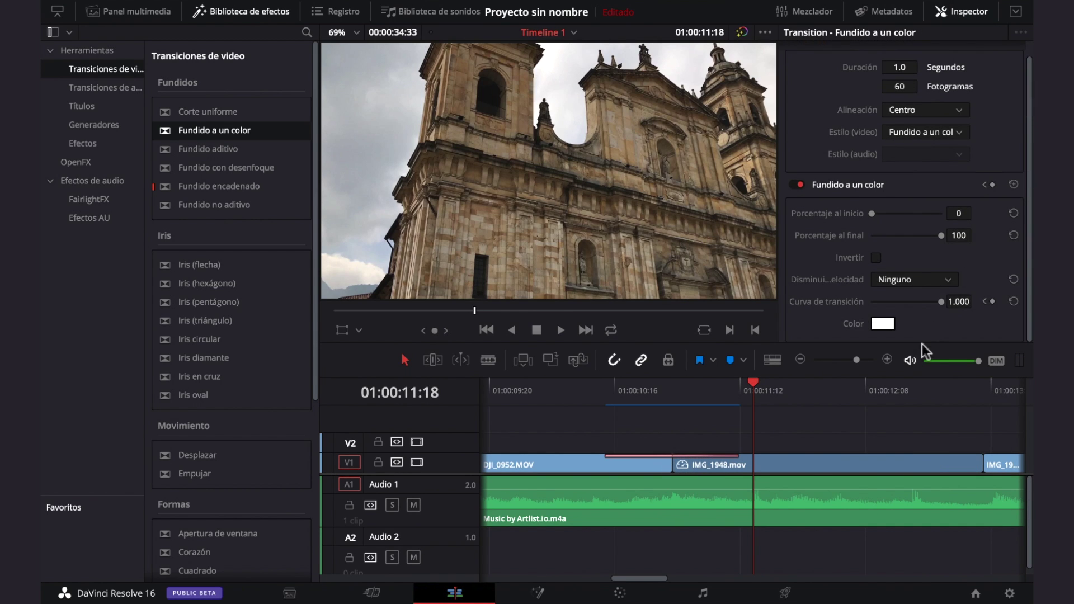
left_click(883, 324)
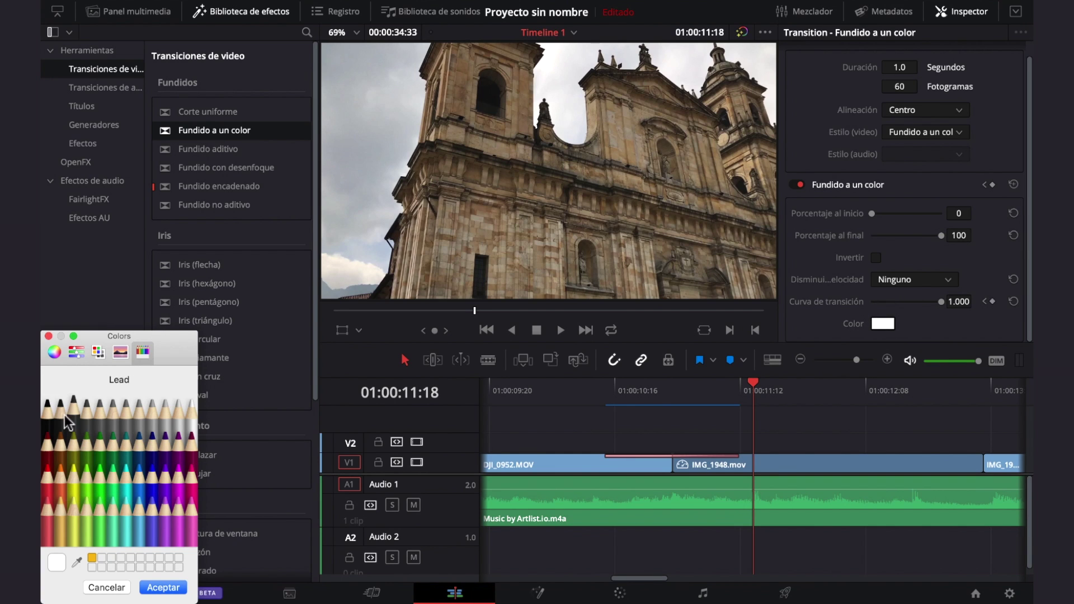
left_click(52, 417)
left_click(163, 587)
left_click(608, 390)
key("space")
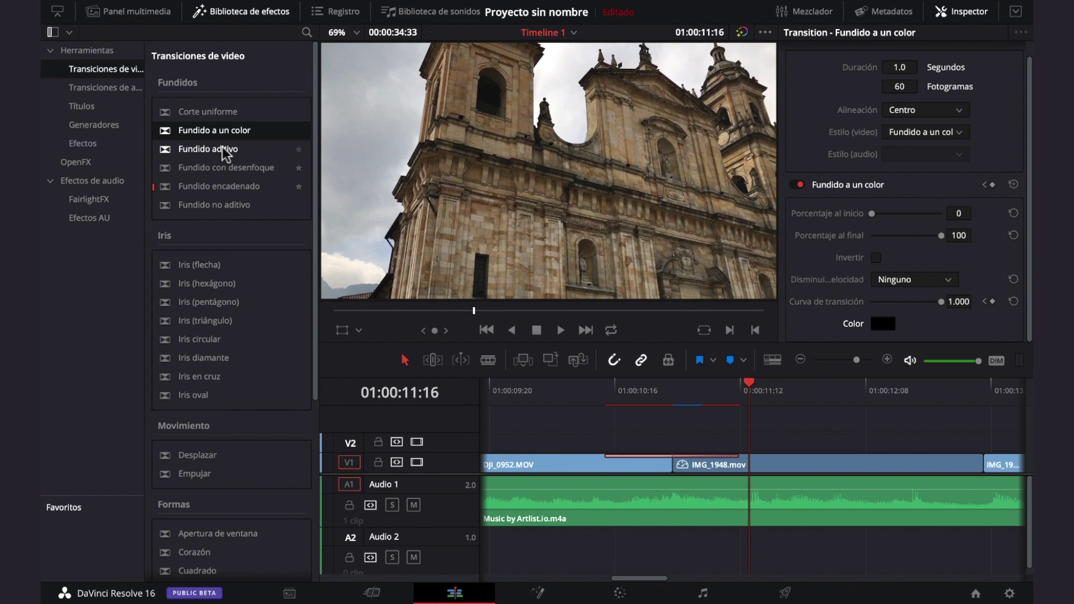
Step: Replace the transition between DJI_0952.MOV and IMG_1948.mov with Fundido encadenado and play it back
left_click_drag(215, 189, 674, 461)
left_click(605, 383)
key("space")
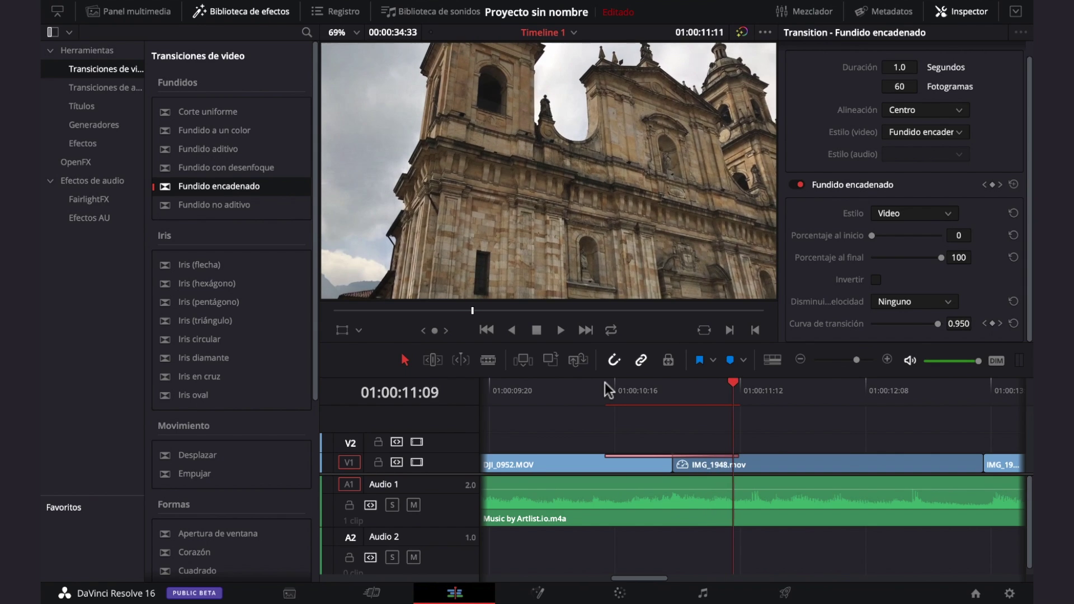
key("ctrl+minus")
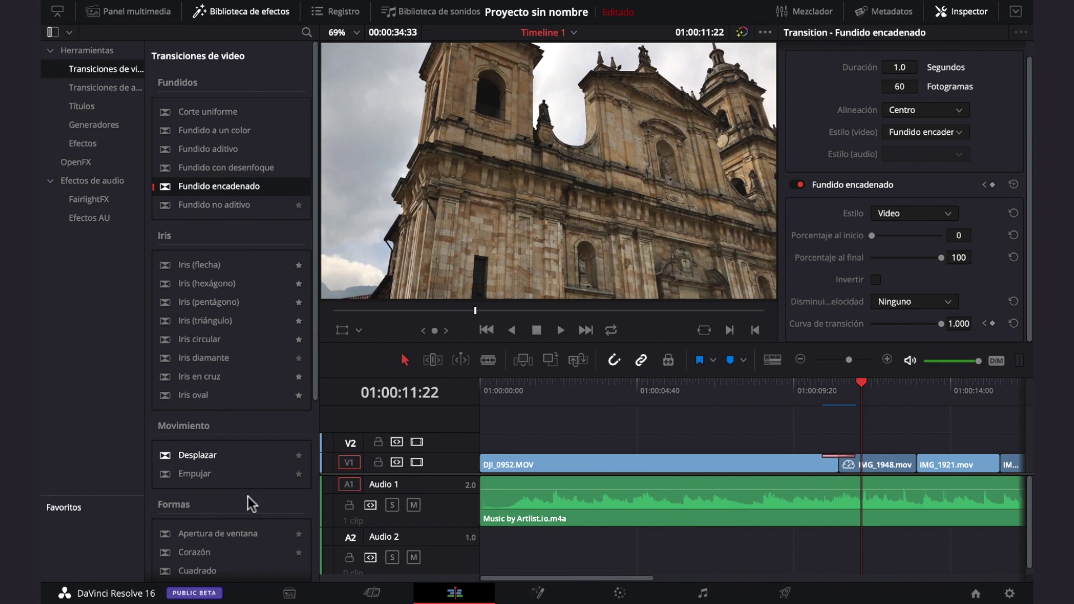
scroll(248, 528, "down", 5)
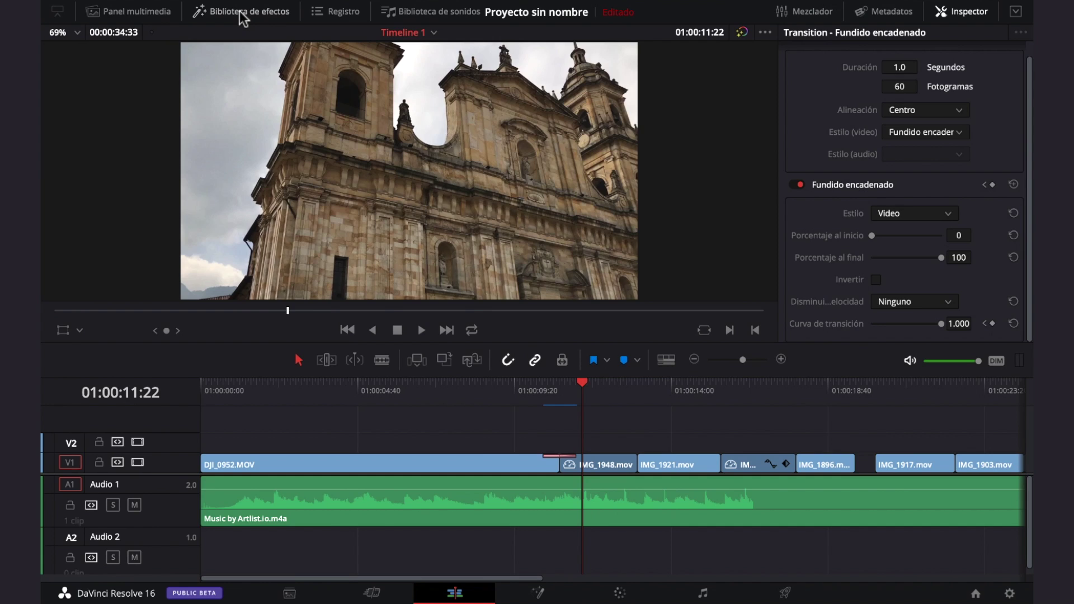
Step: Add a Texto title on V2 above DJI_0952.MOV, starting at 01:00:03:38
left_click(241, 13)
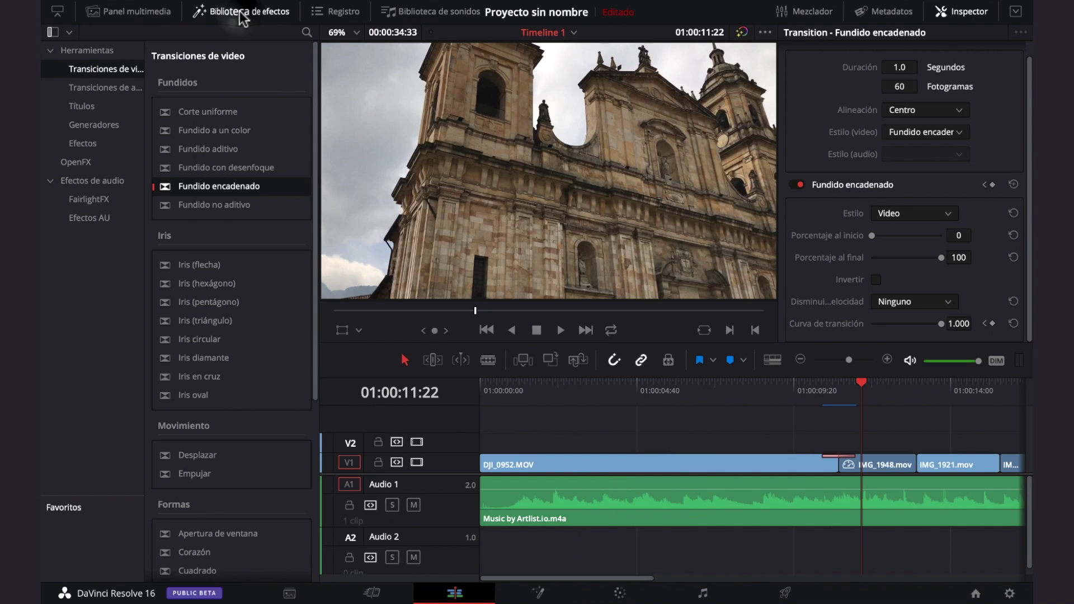
left_click(107, 107)
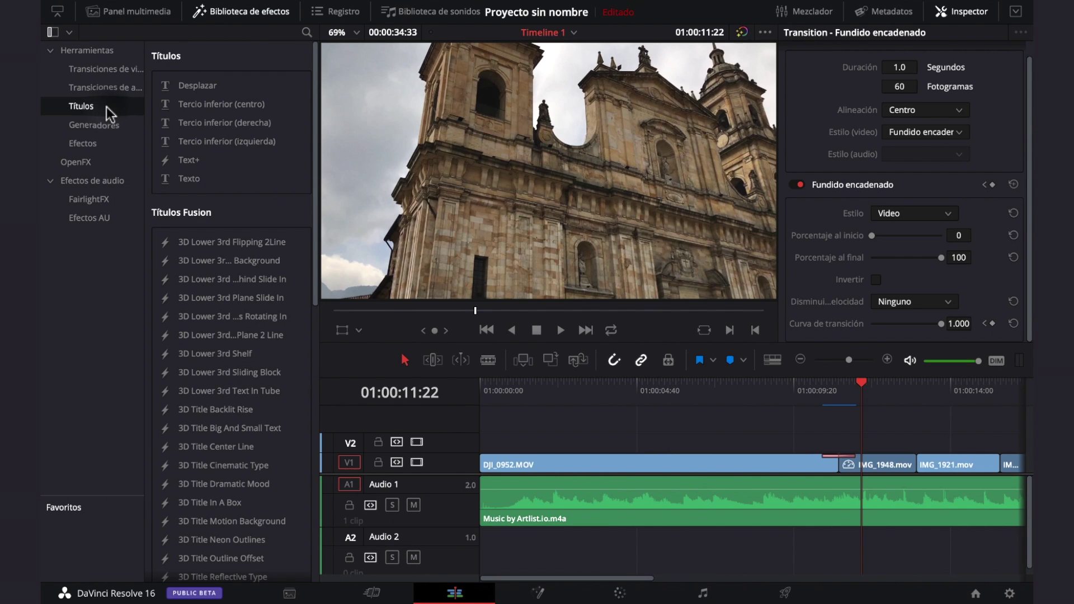
left_click_drag(553, 385, 580, 385)
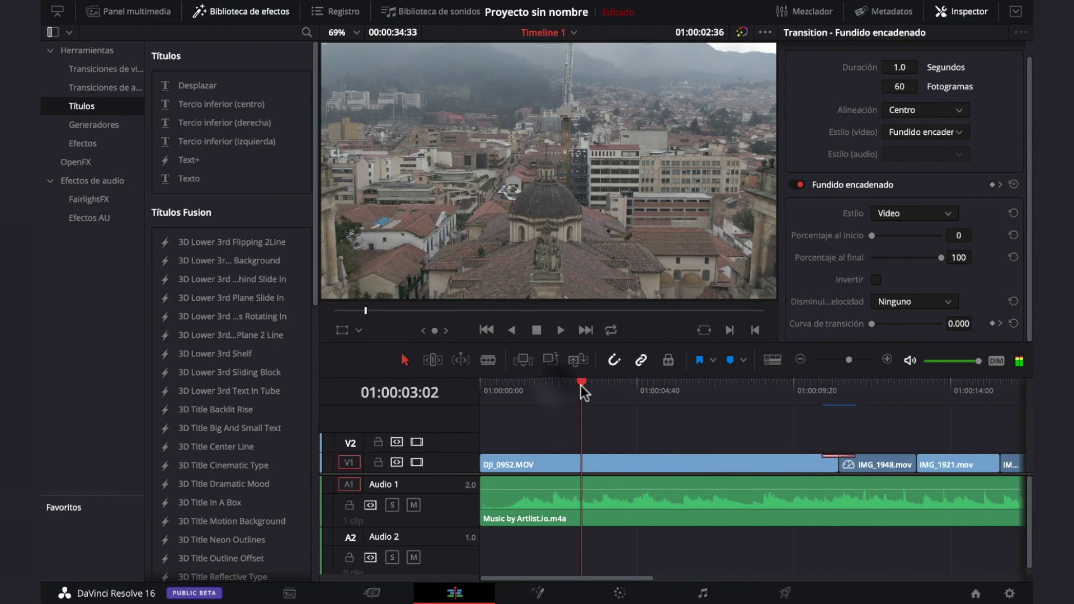
key("space")
key("space")
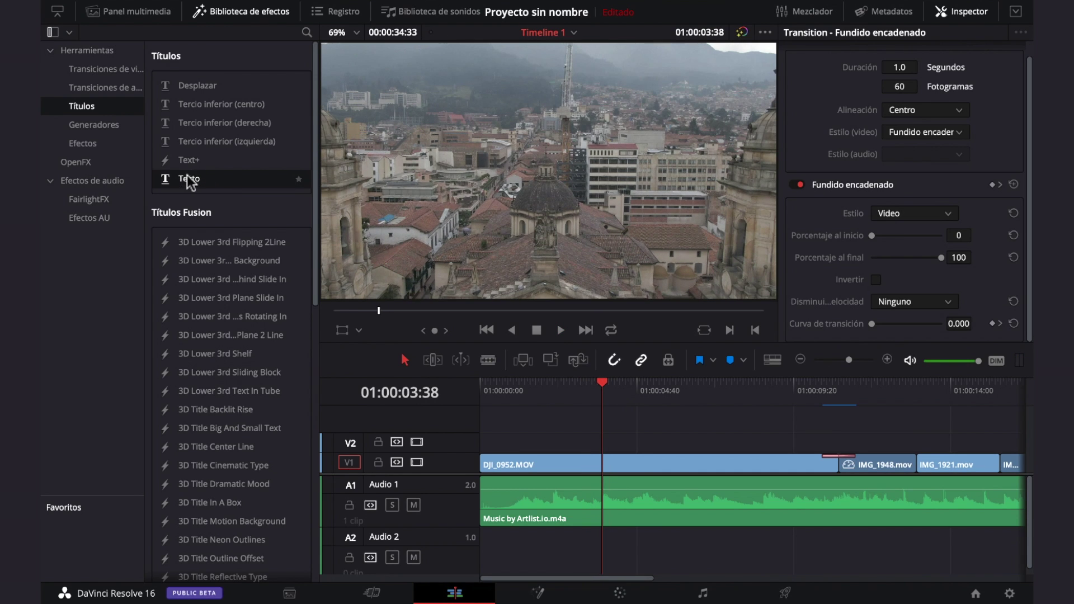
left_click_drag(189, 180, 606, 438)
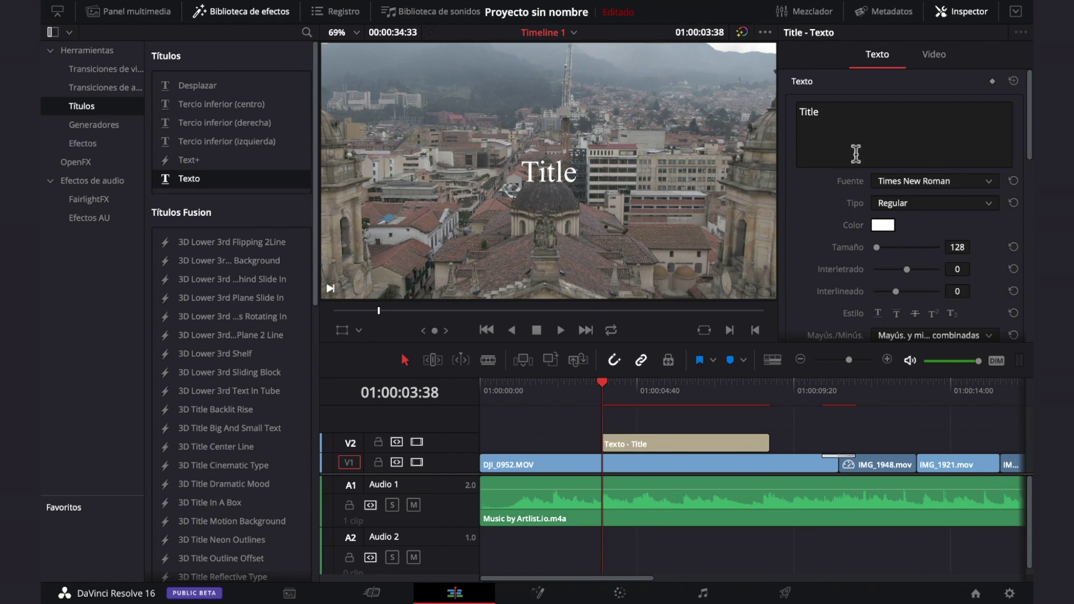
Step: Set the title text to BOGOTÁ with the DIN Condensed font at size 400
left_click(864, 127)
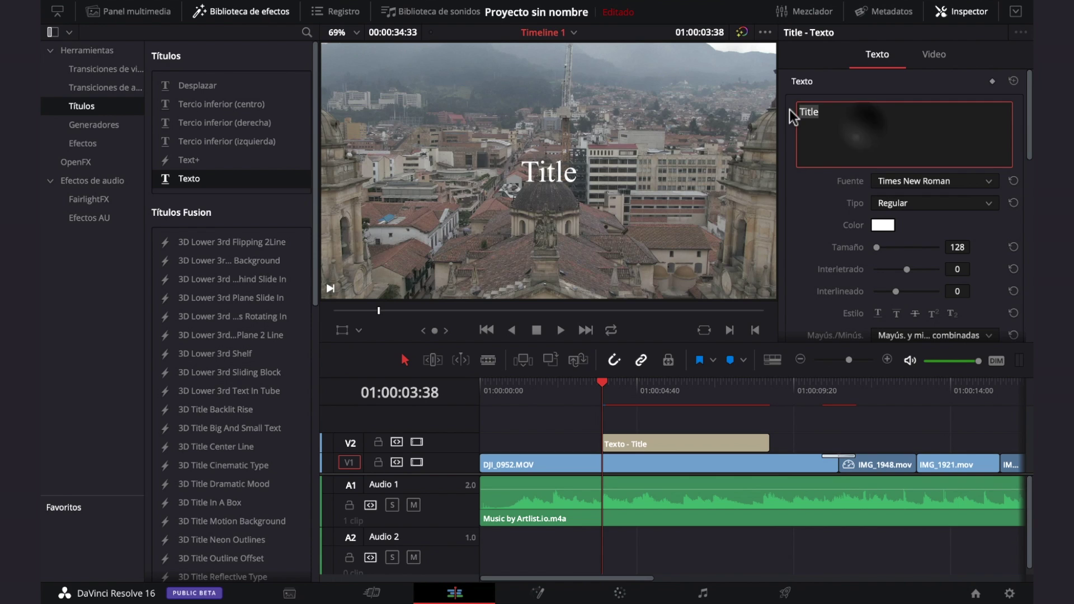
type("BOGOTÁ")
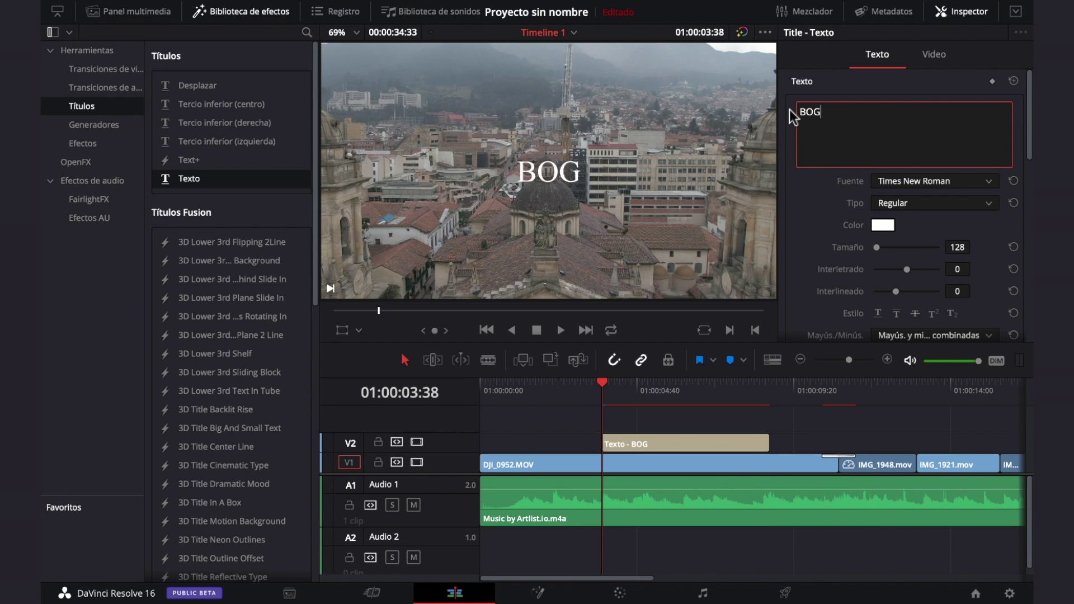
left_click(935, 181)
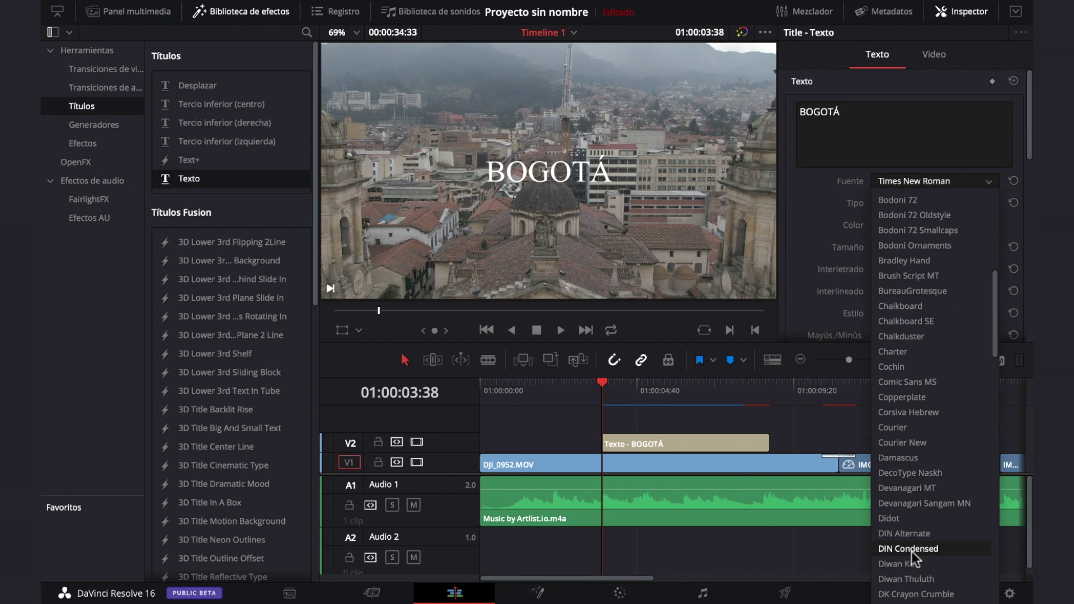
left_click(912, 549)
left_click_drag(876, 247, 878, 245)
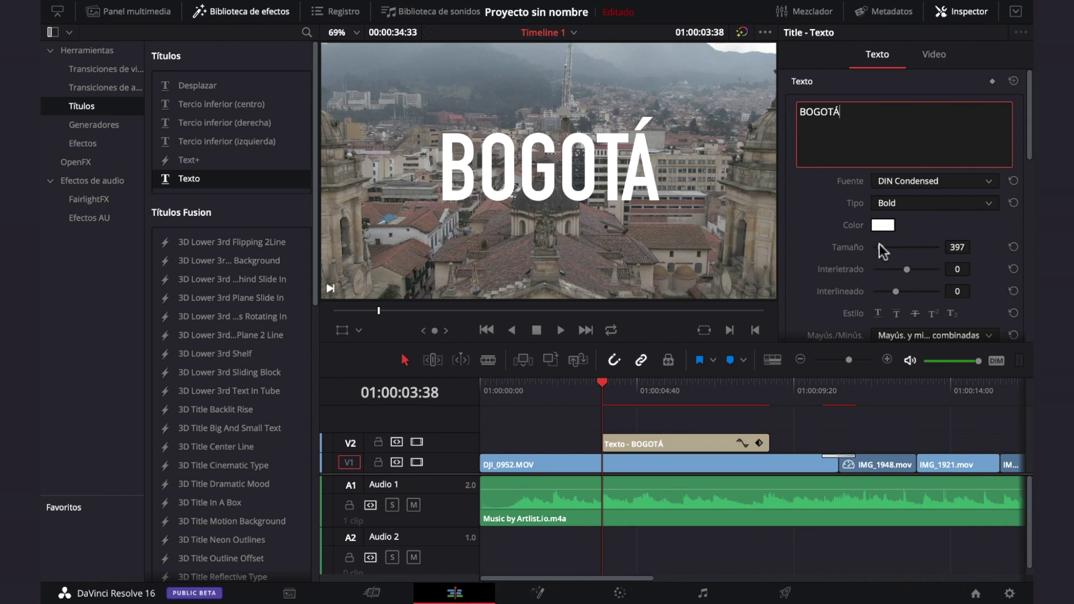
Step: Try out a different vertical position and rotation angle for the BOGOTÁ title
scroll(895, 235, "down", 5)
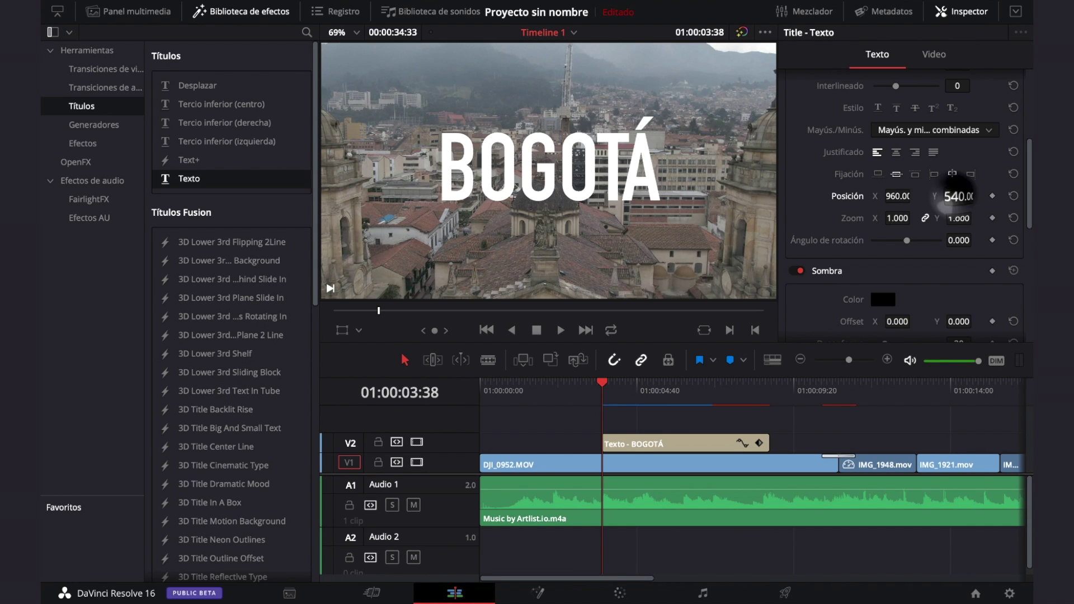
left_click_drag(951, 197, 939, 196)
left_click_drag(906, 240, 899, 242)
Step: Trim the end of the BOGOTÁ title on V2 back to 01:00:08:27
left_click(765, 385)
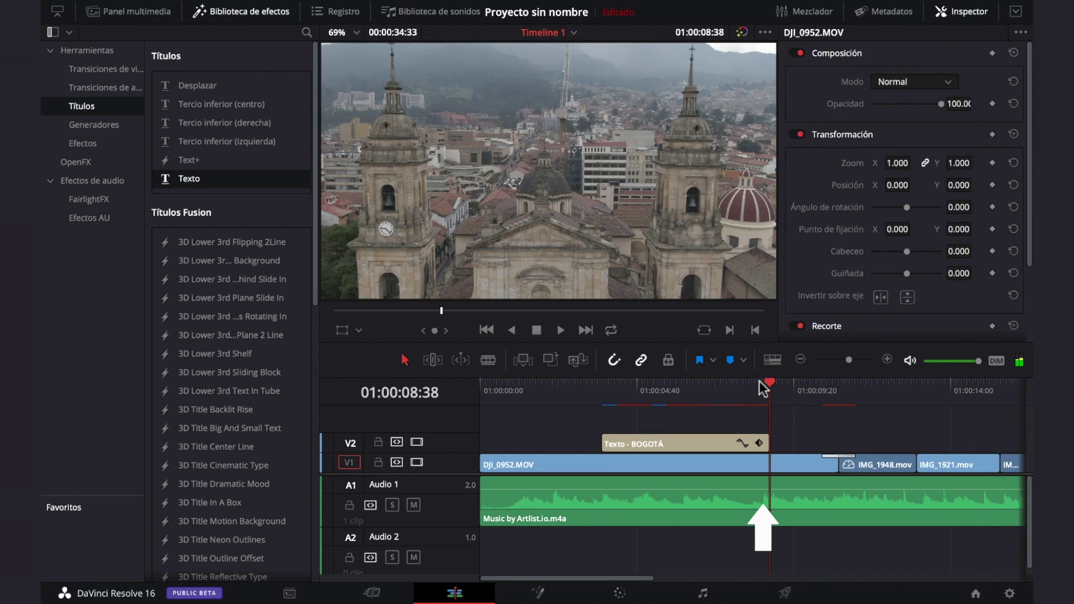
key("Left")
key("Left")
key("Left")
key("Left")
key("Left")
key("Left")
key("Left")
key("Left")
key("Left")
key("Left")
key("Left")
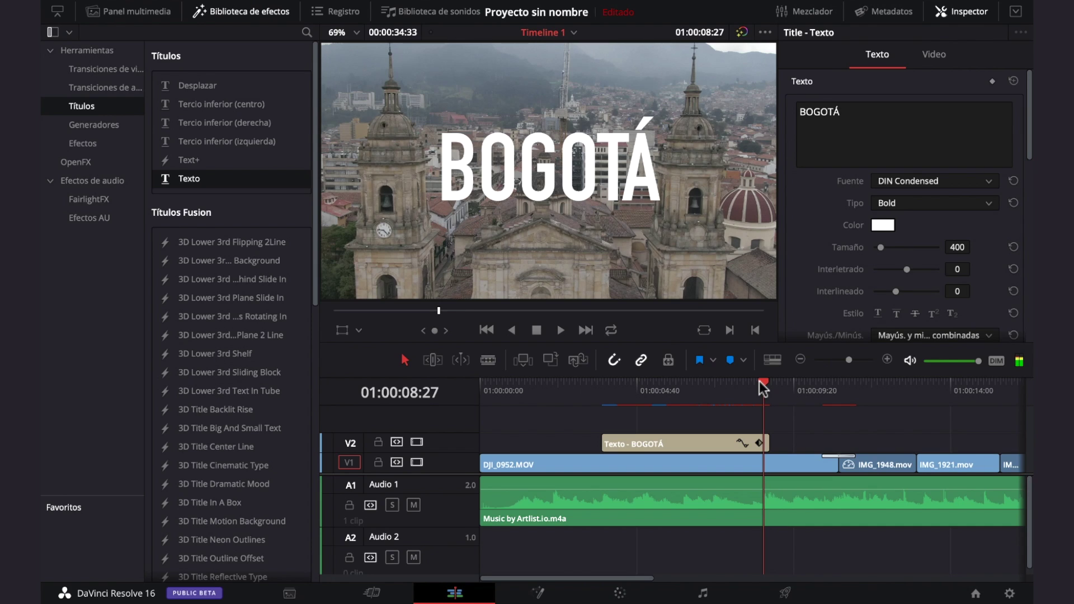
key("Left")
key("Right")
left_click_drag(766, 437, 759, 437)
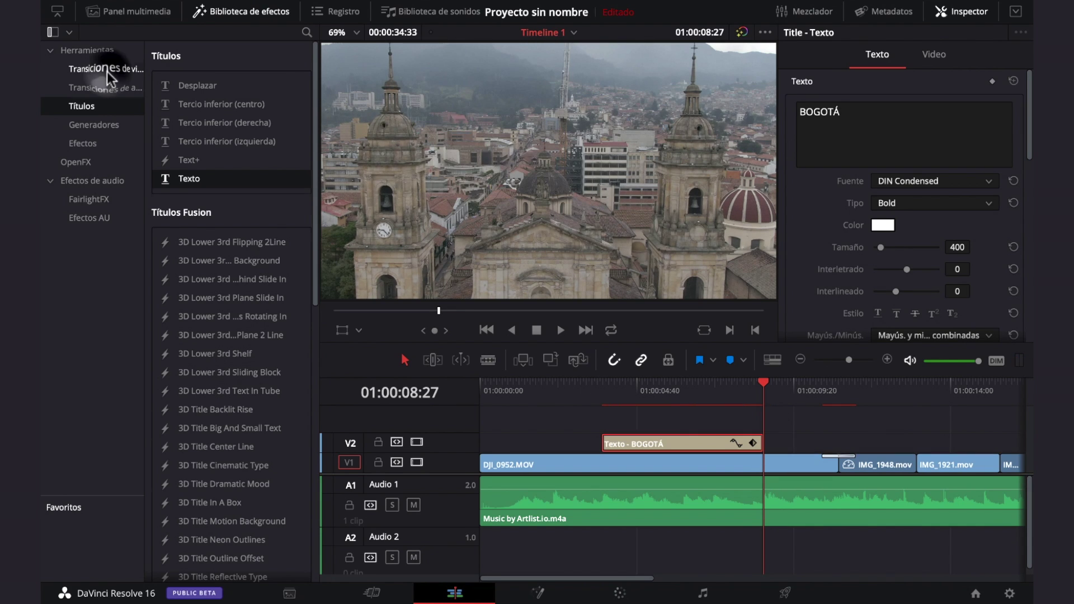
Step: Add a Fundido encadenado transition to both the start and the end of the BOGOTÁ title and play it back
left_click(101, 69)
left_click_drag(223, 189, 233, 200)
left_click_drag(582, 346, 620, 442)
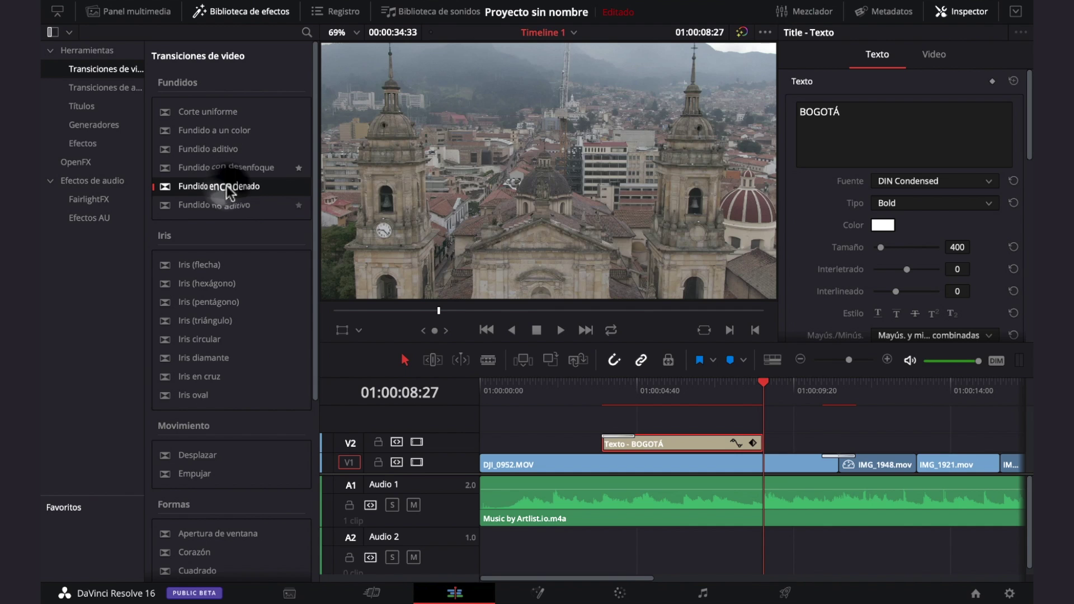
left_click_drag(226, 185, 747, 442)
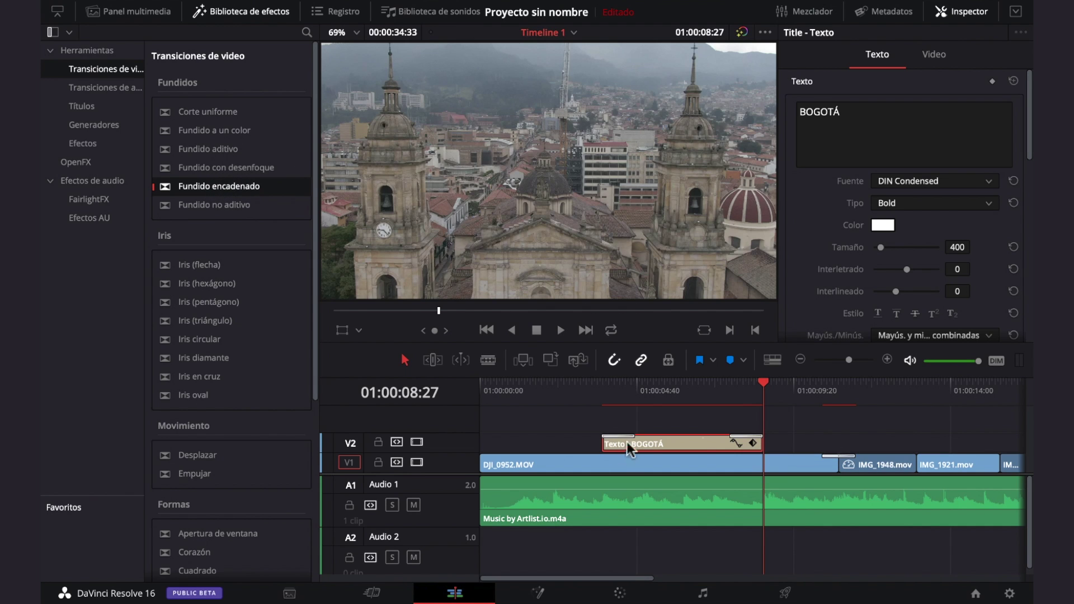
left_click(596, 388)
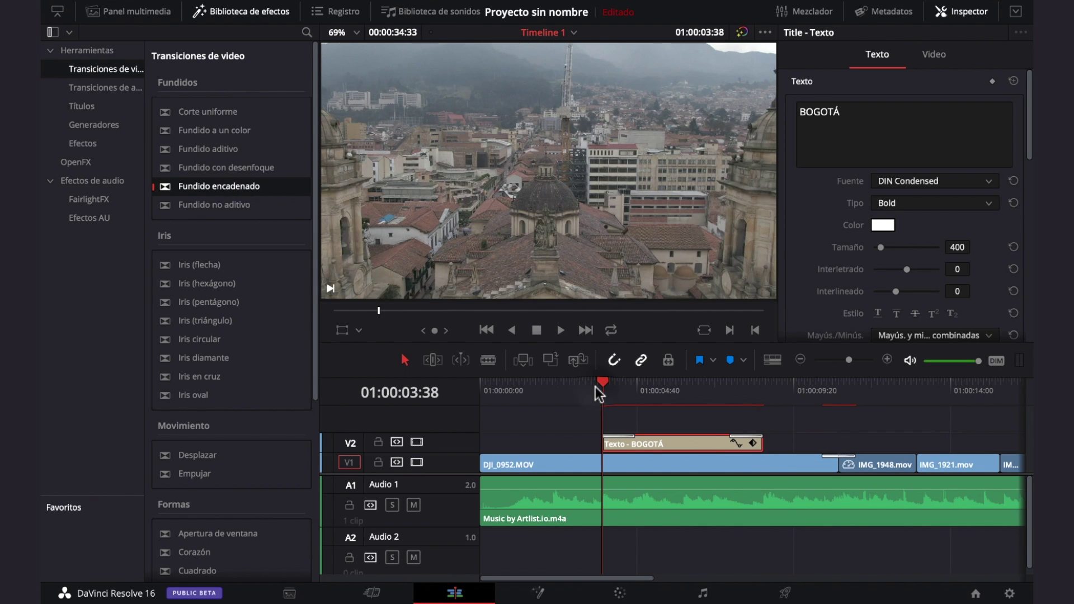
key("space")
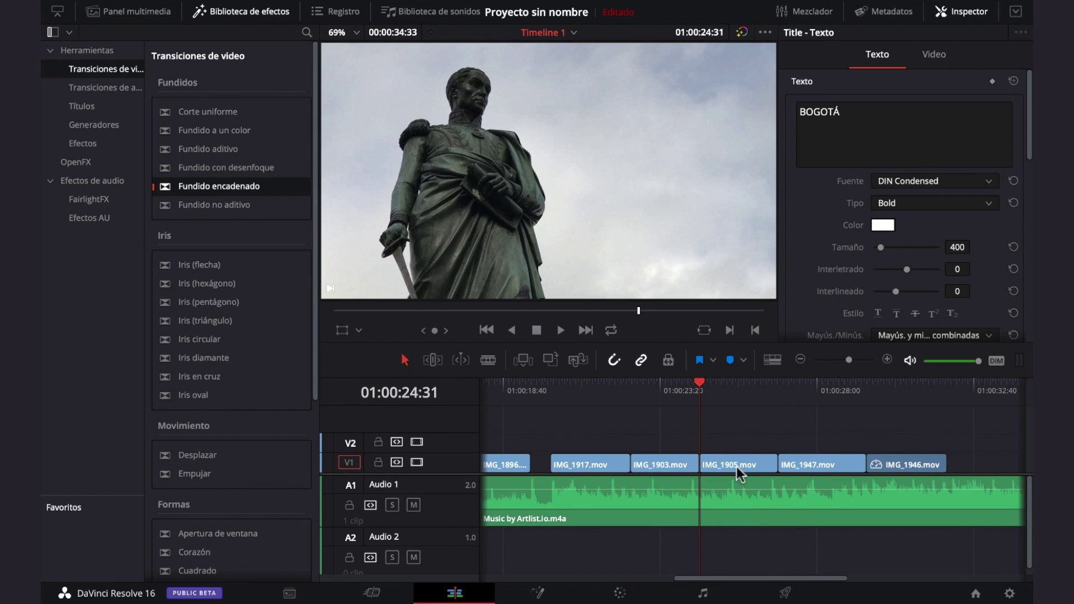
Step: Enable Zoom dinámico on the IMG_1905.mov clip and play it from its start
left_click(739, 466)
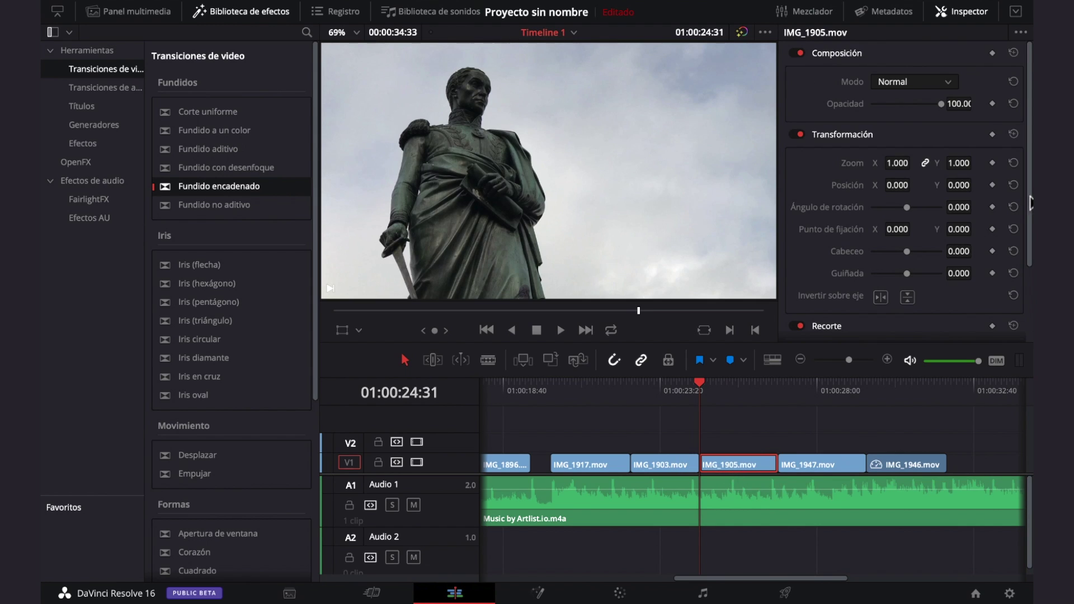
scroll(804, 260, "down", 3)
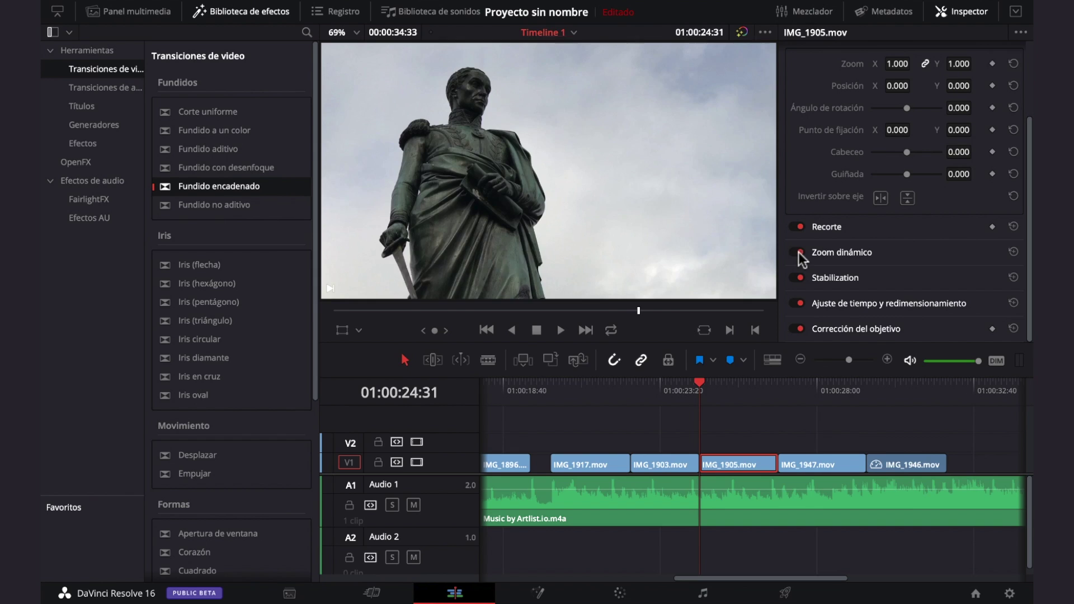
left_click(800, 253)
left_click_drag(805, 383, 701, 382)
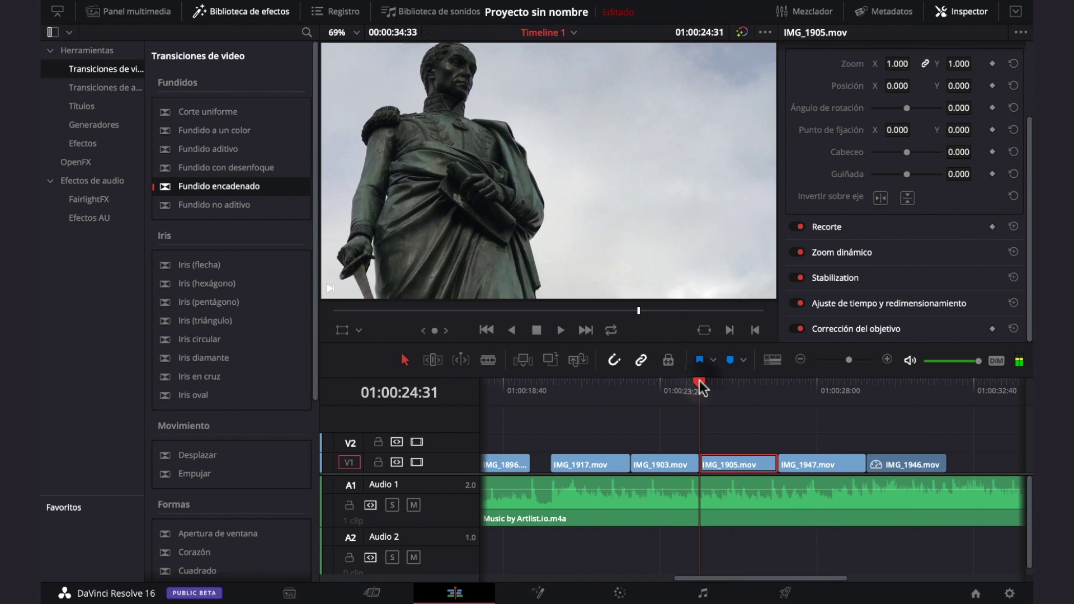
key("space")
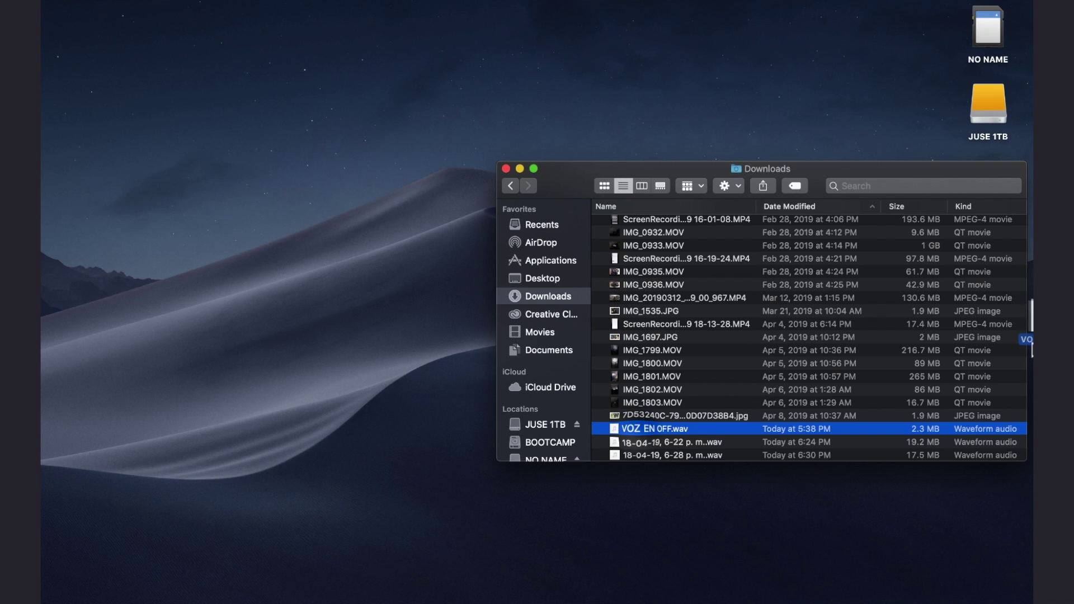
Step: Place VOZ EN OFF.wav from the Downloads folder on Audio 2, trim its start, align it with the start of IMG_1948.mov and play it back
left_click_drag(1026, 340, 488, 542)
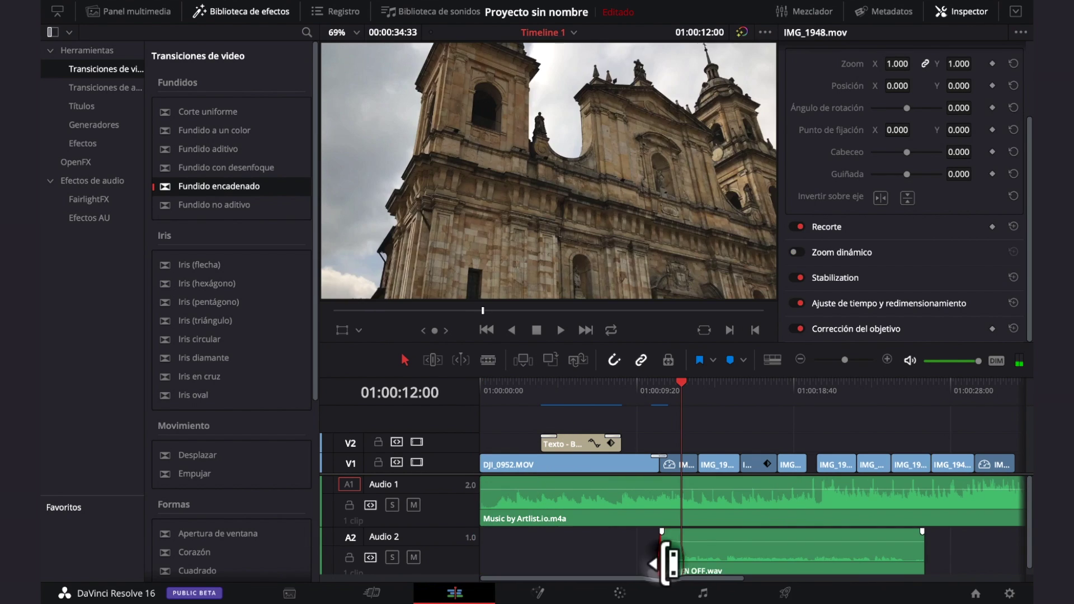
left_click_drag(666, 562, 687, 561)
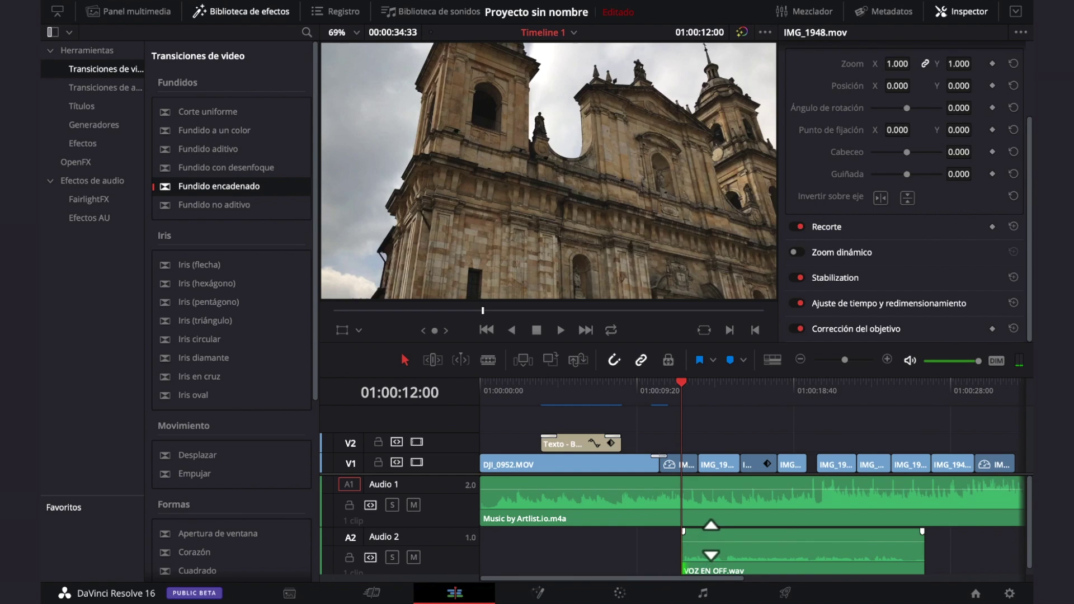
left_click(659, 381)
key("space")
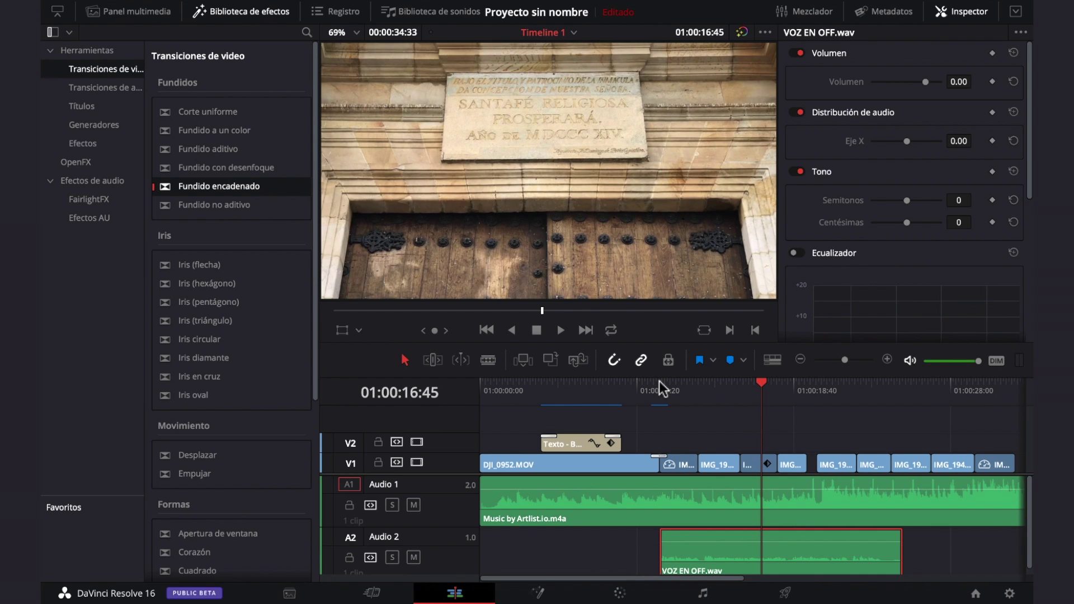
Step: Split the music on Audio 1 at the start and near the end of the voice-over, and trim the voice-over's end to the second cut
left_click(660, 386)
key("b")
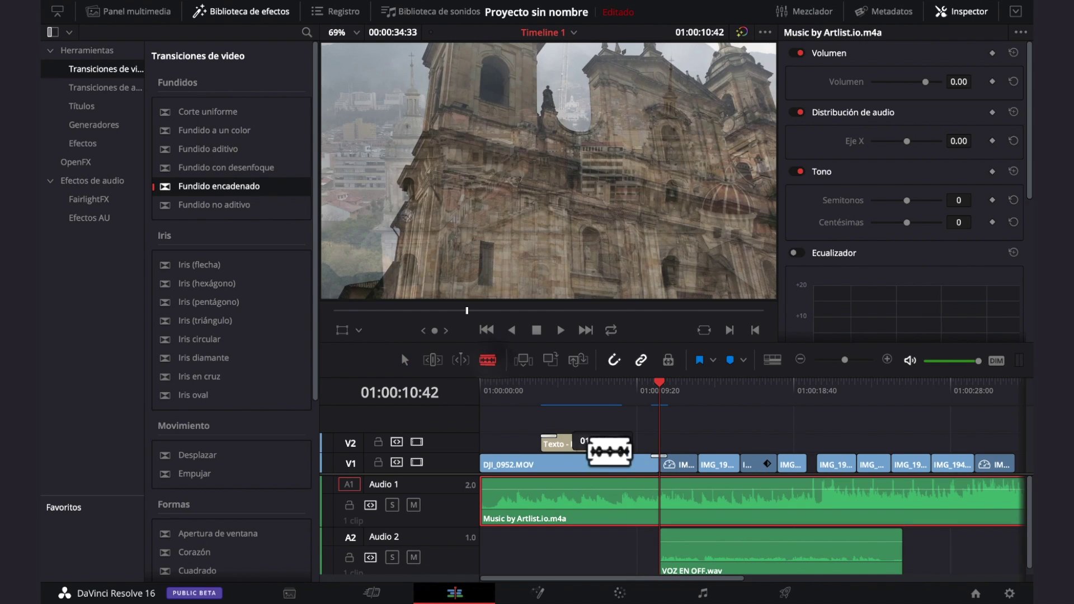
left_click(659, 498)
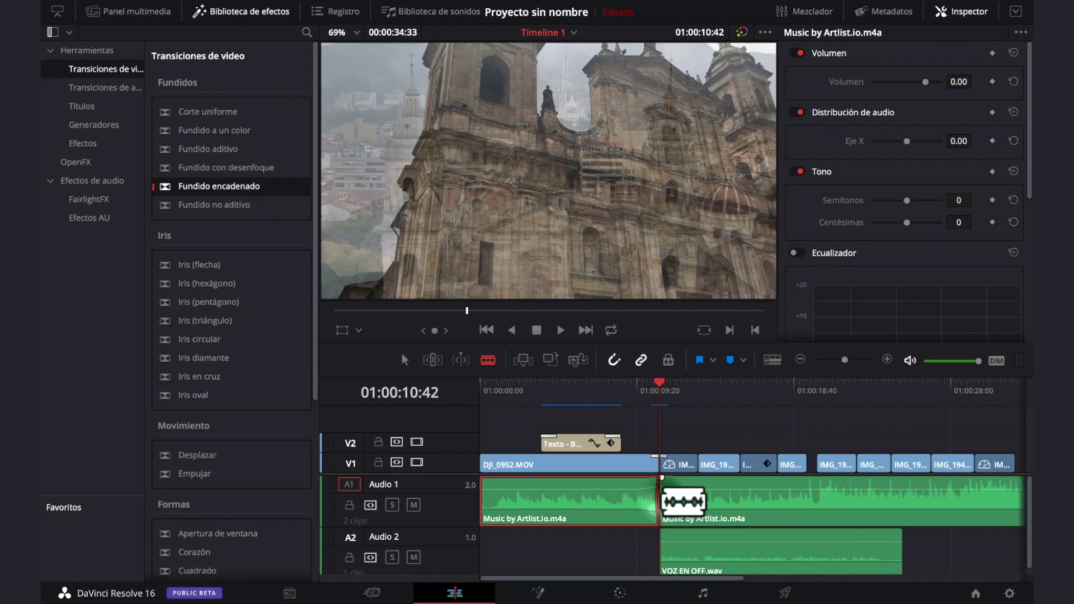
left_click(890, 498)
key("a")
left_click_drag(900, 554, 891, 554)
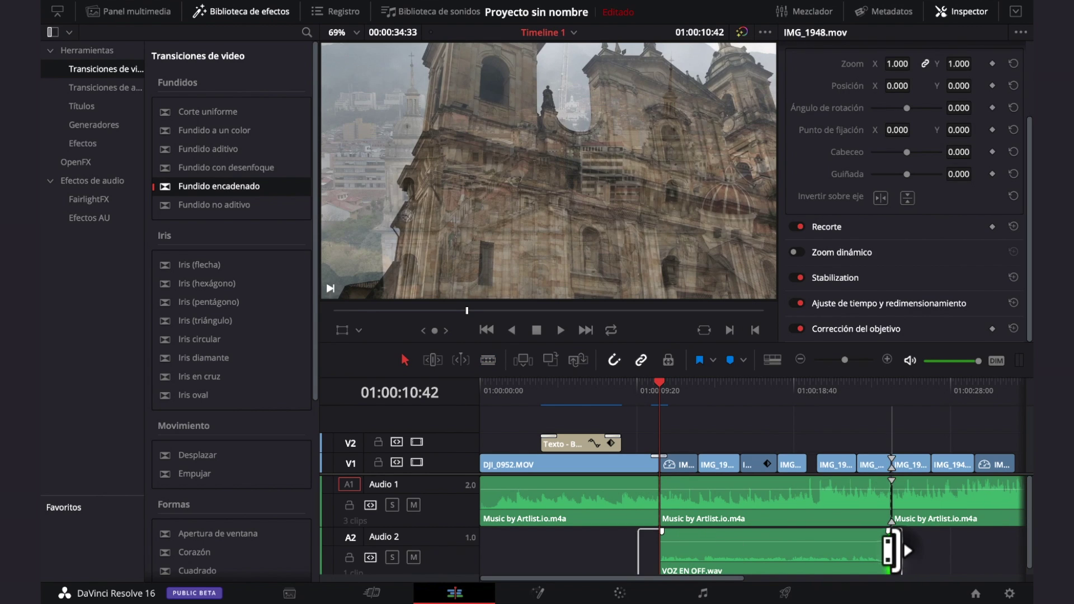
Step: Set the volume of the music clip under the voice-over to -20 and play back the mix
left_click(772, 522)
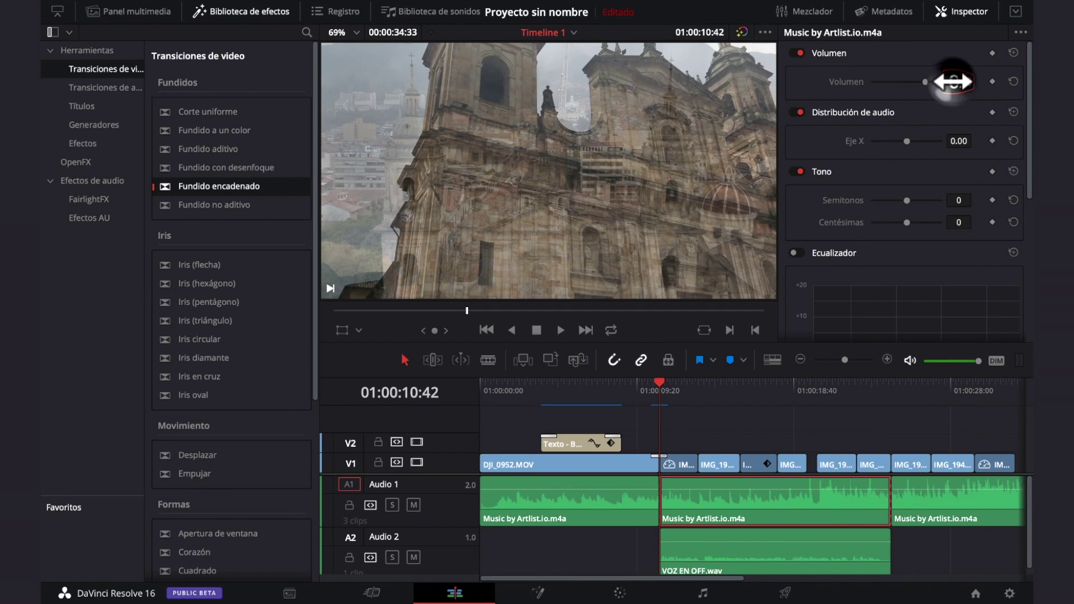
left_click(953, 82)
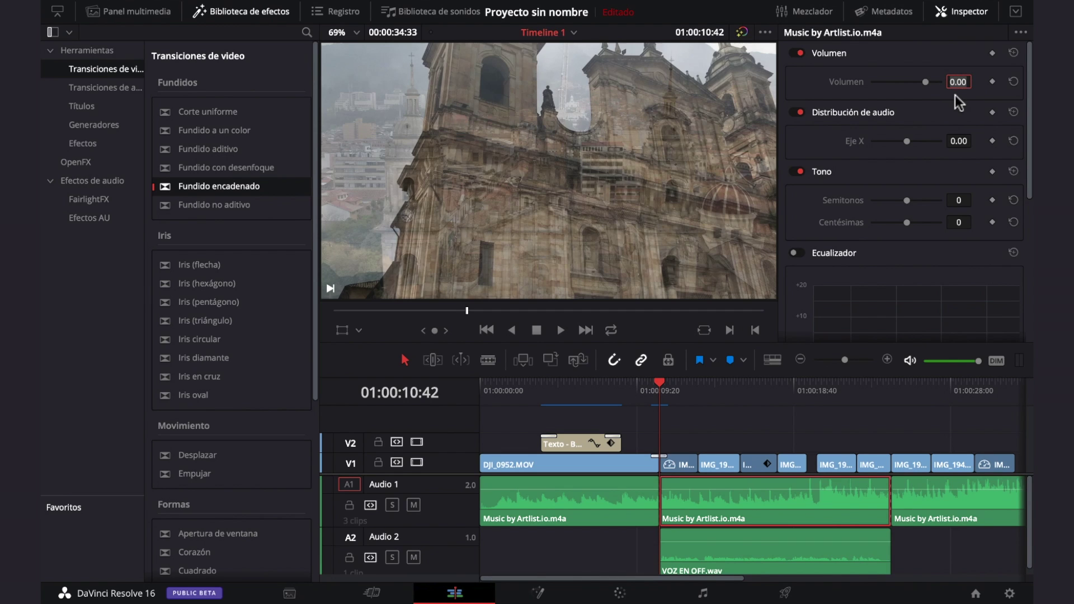
type("-20")
key("Return")
key("space")
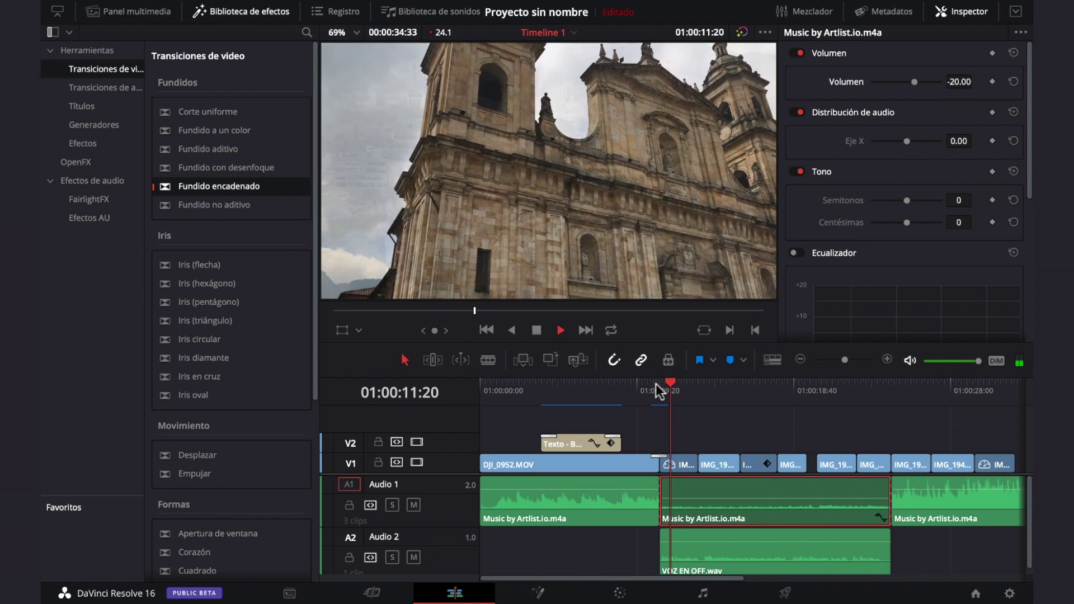
key("space")
Step: Raise the volume of the VOZ EN OFF.wav clip and play the mix from just before the voice-over starts
left_click(732, 535)
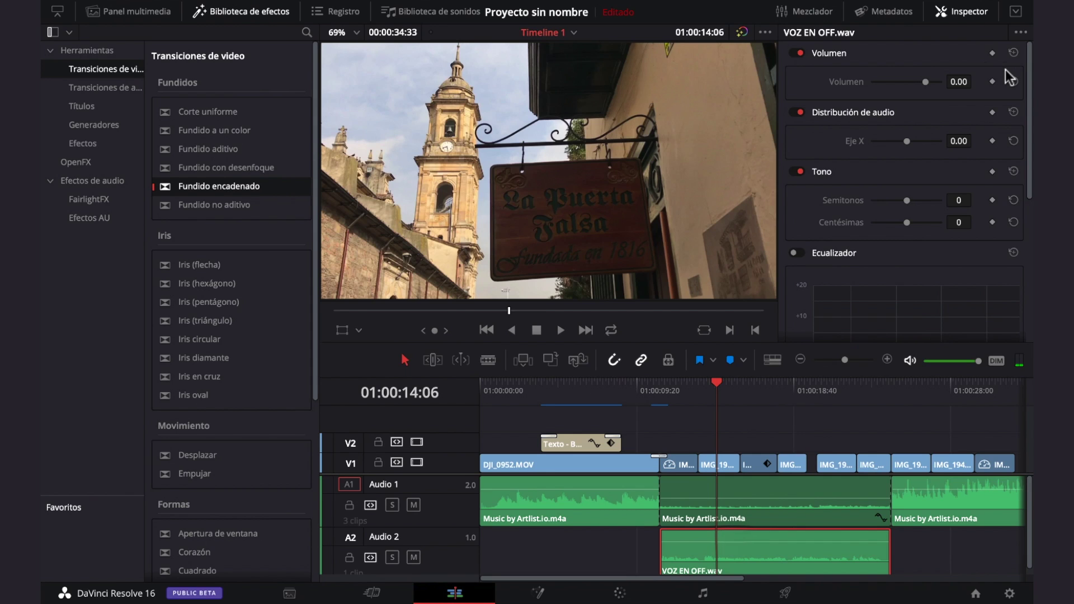
left_click(632, 384)
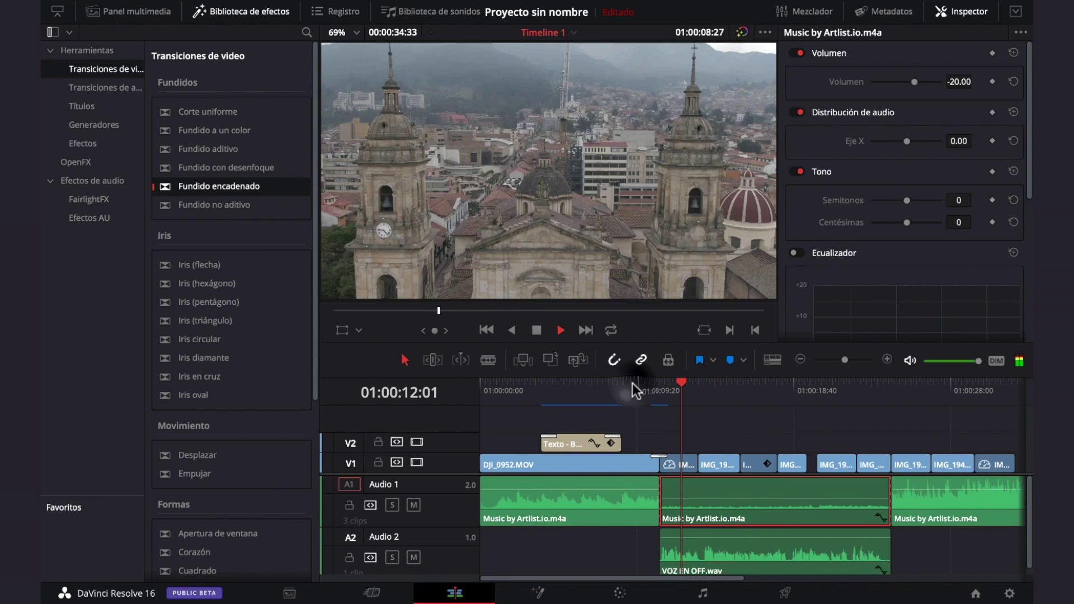
key("space")
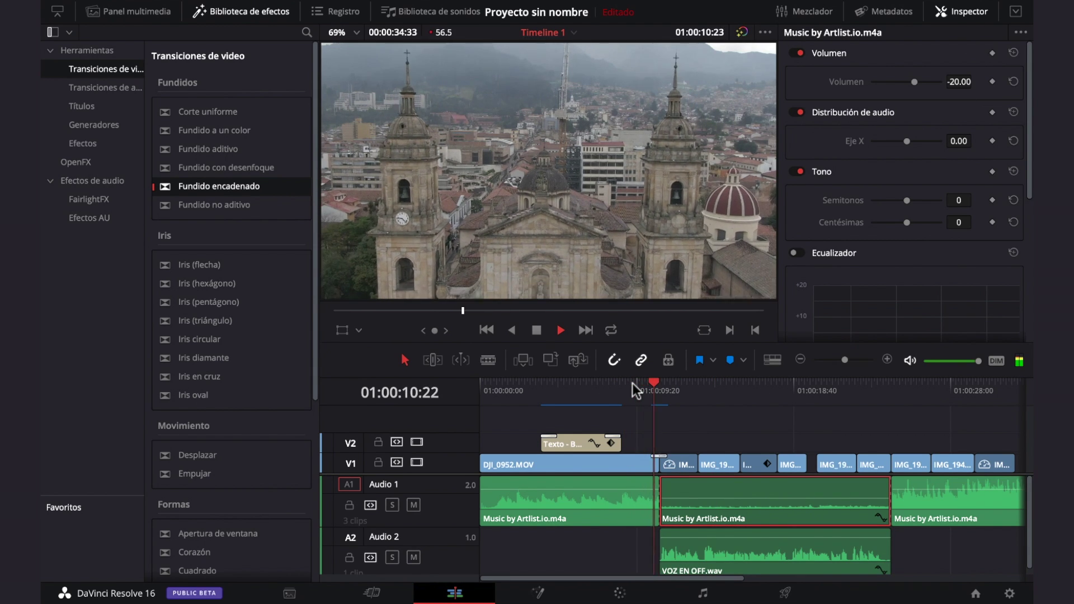
key("space")
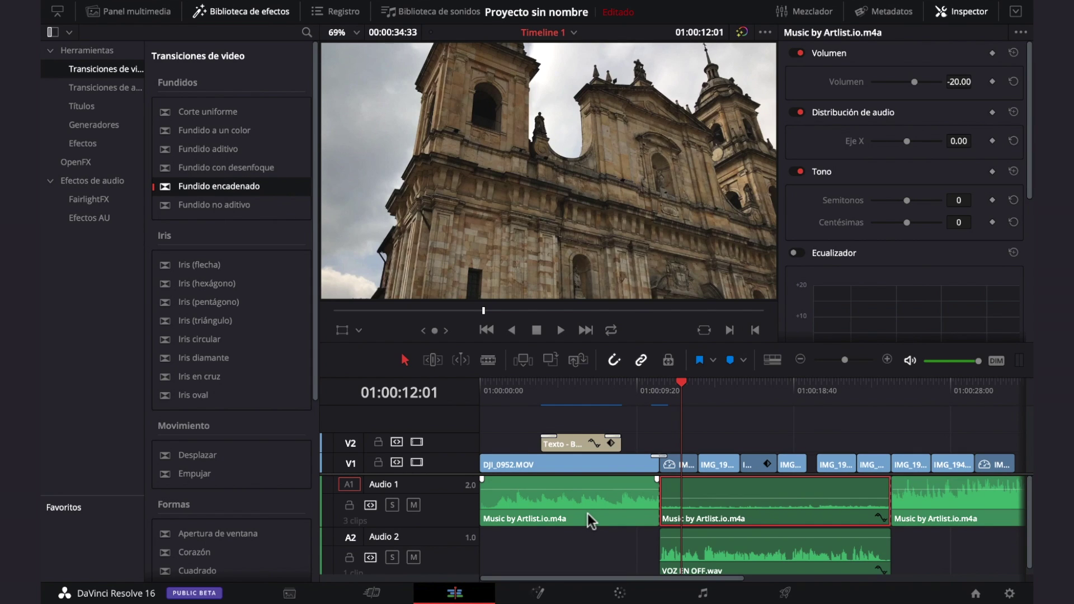
Step: Add a Fundido 0 dB audio transition at both music cuts on Audio 1 and play back the first one
left_click(105, 89)
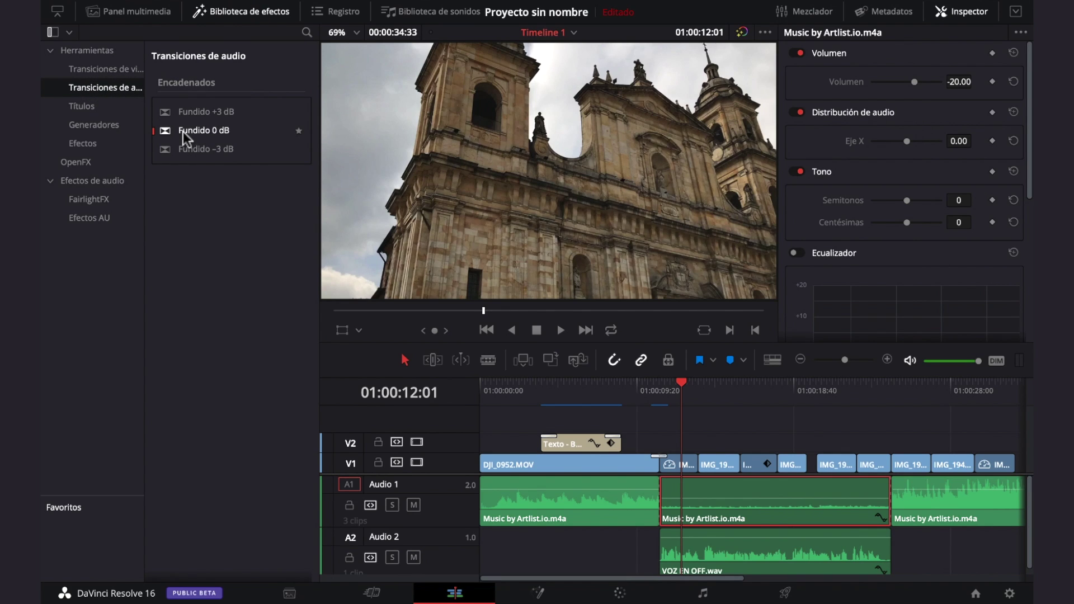
left_click_drag(183, 132, 890, 504)
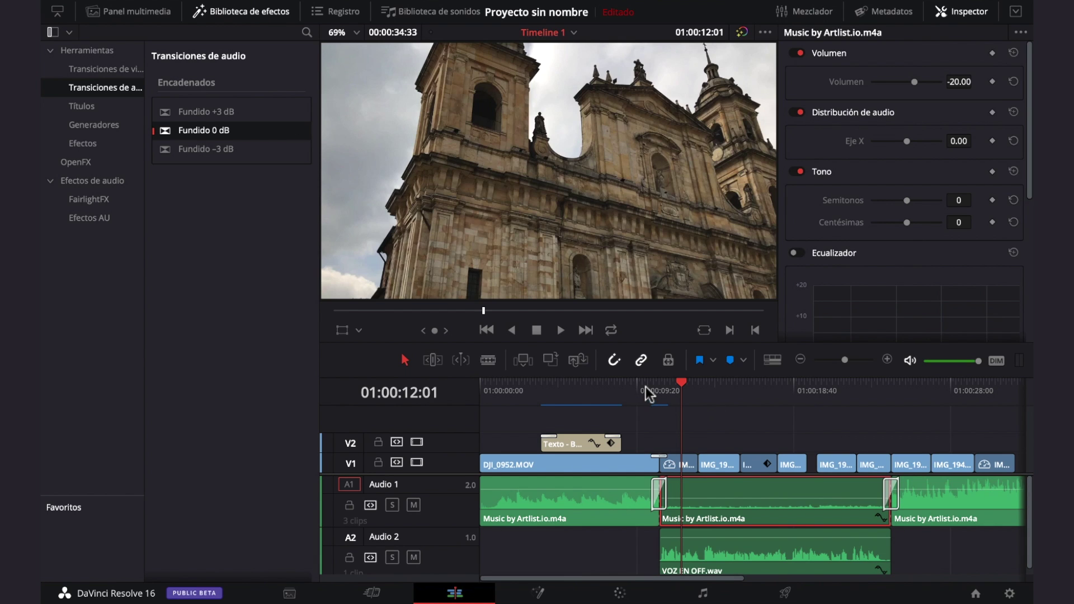
left_click_drag(646, 387, 635, 384)
key("space")
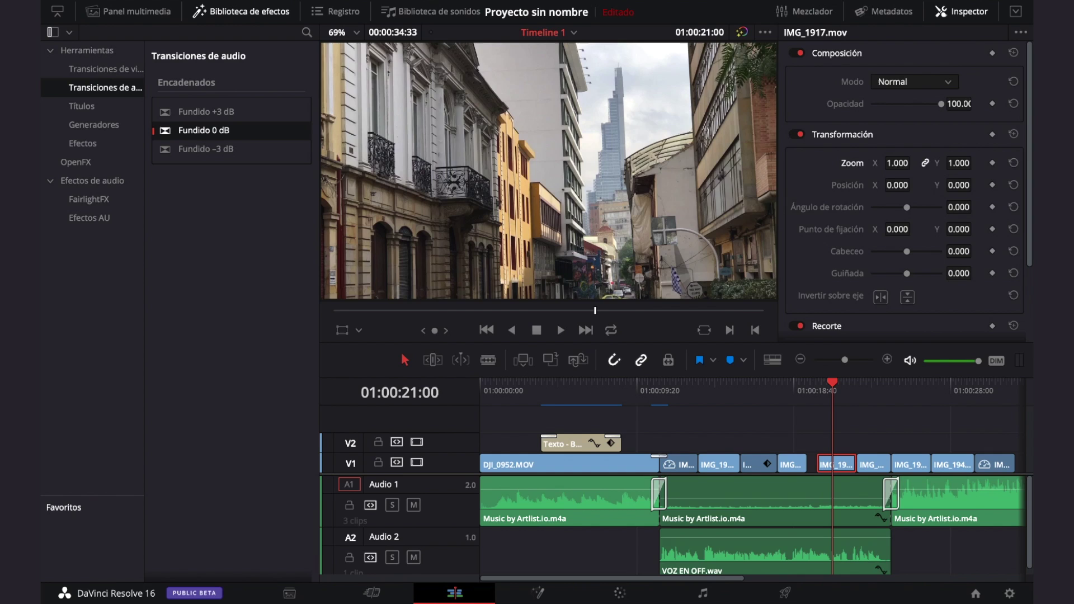
Step: Give IMG_1917.mov a rotation angle of -1.900 and a zoom of 1.080, reset its position, and switch its transformation off and on to compare
left_click_drag(898, 185, 915, 185)
left_click_drag(958, 207, 980, 208)
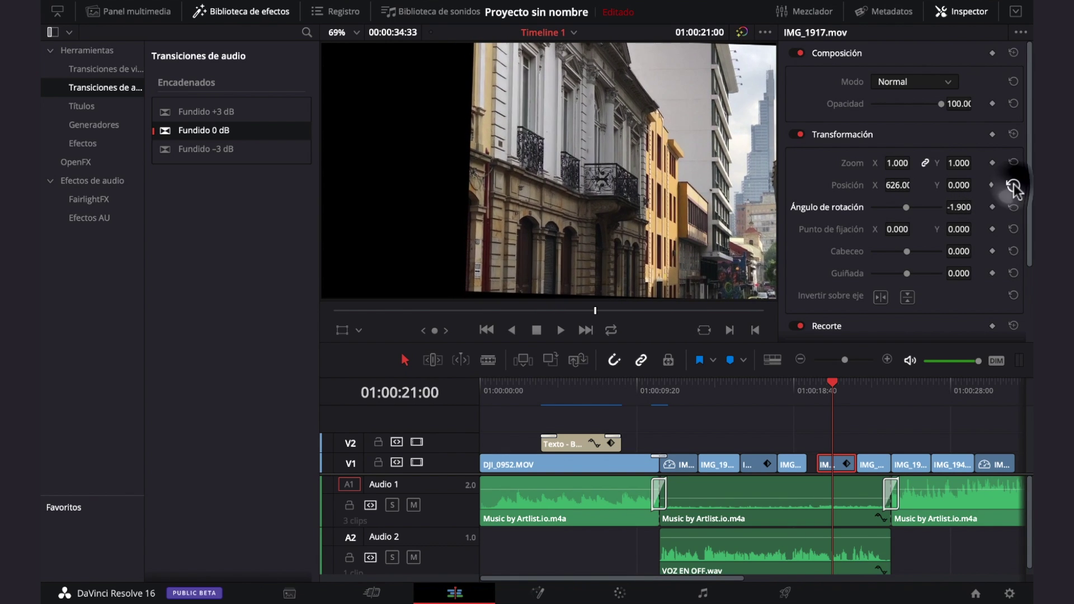
left_click(1013, 184)
left_click_drag(894, 163, 900, 163)
left_click(801, 135)
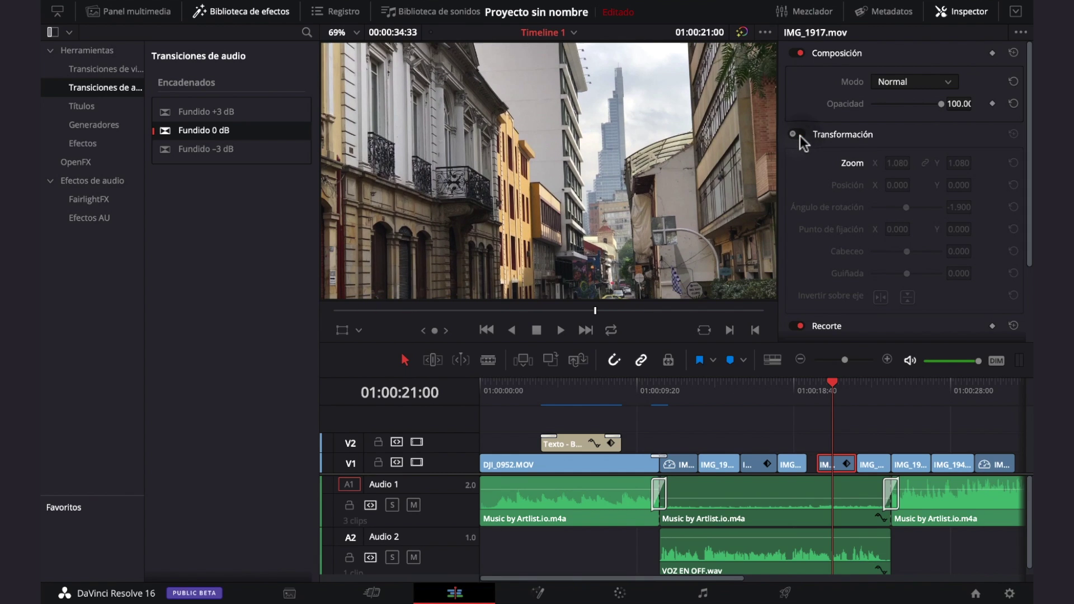
left_click(794, 134)
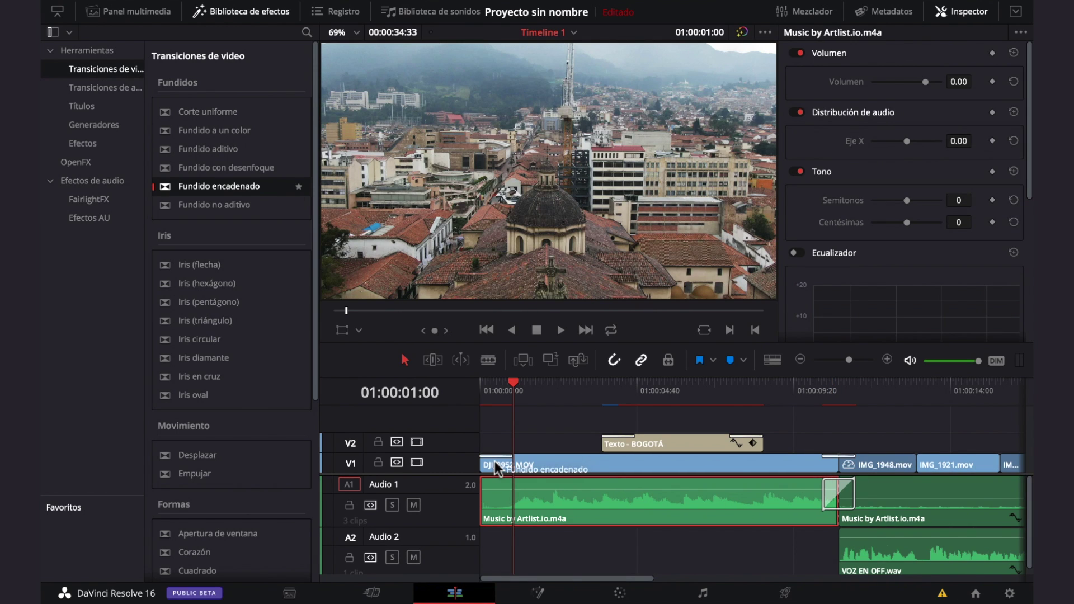
Step: Add Fundido encadenado to the start of DJI_0952.MOV and the end of IMG_1946.mov, and Fundido 0 dB to the end of the music
mouse_move(512, 391)
left_mouse_down()
mouse_move(480, 385)
mouse_move(522, 387)
left_mouse_up()
left_click_drag(219, 185, 622, 468)
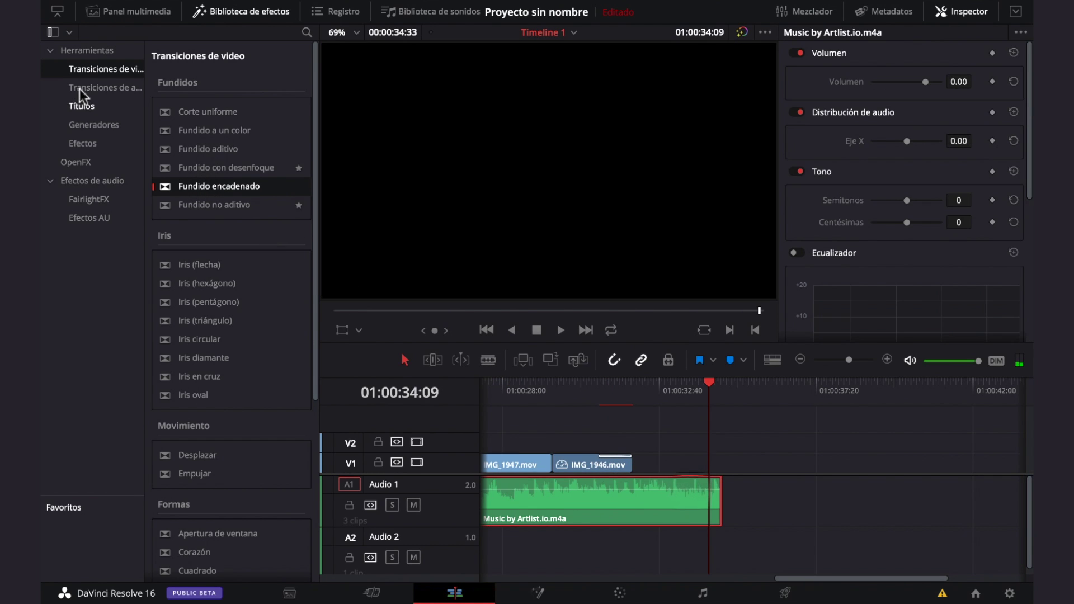
left_click(84, 87)
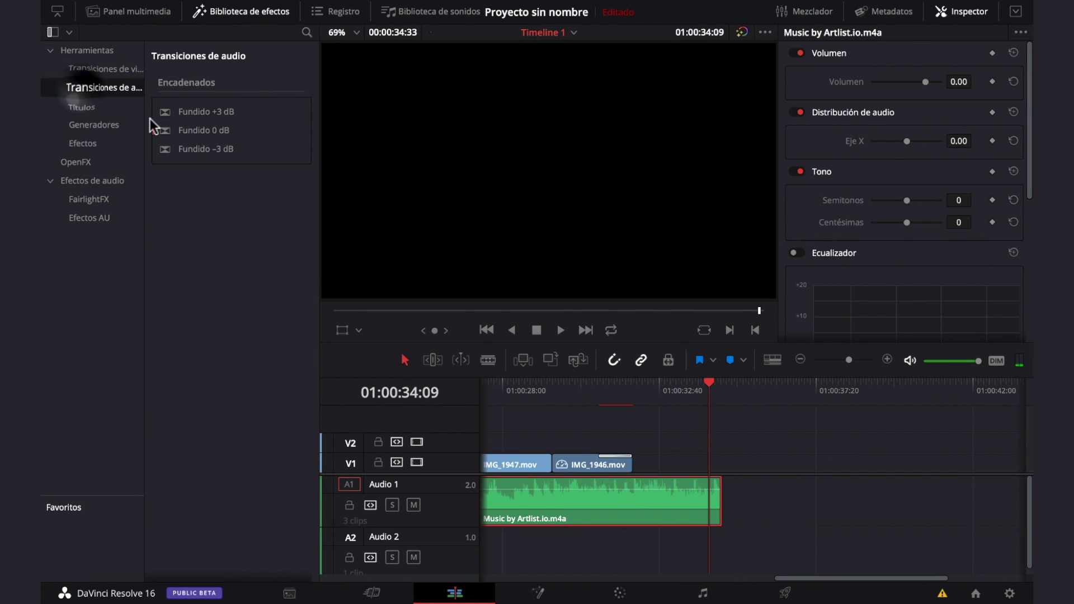
left_click_drag(268, 132, 710, 494)
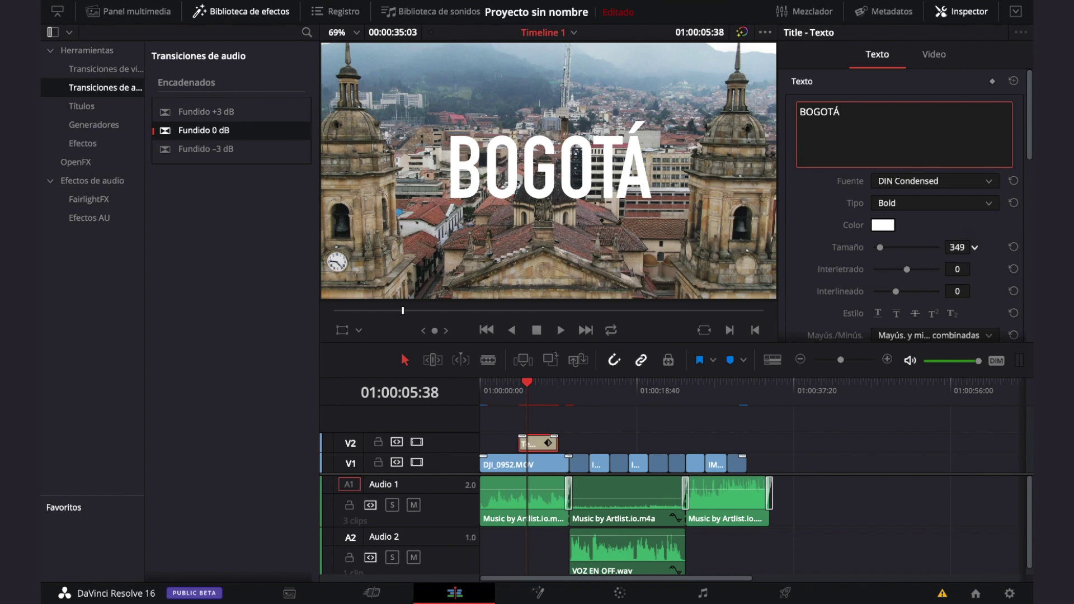
Step: Set the BOGOTÁ title's text size to 300
left_click_drag(957, 247, 943, 246)
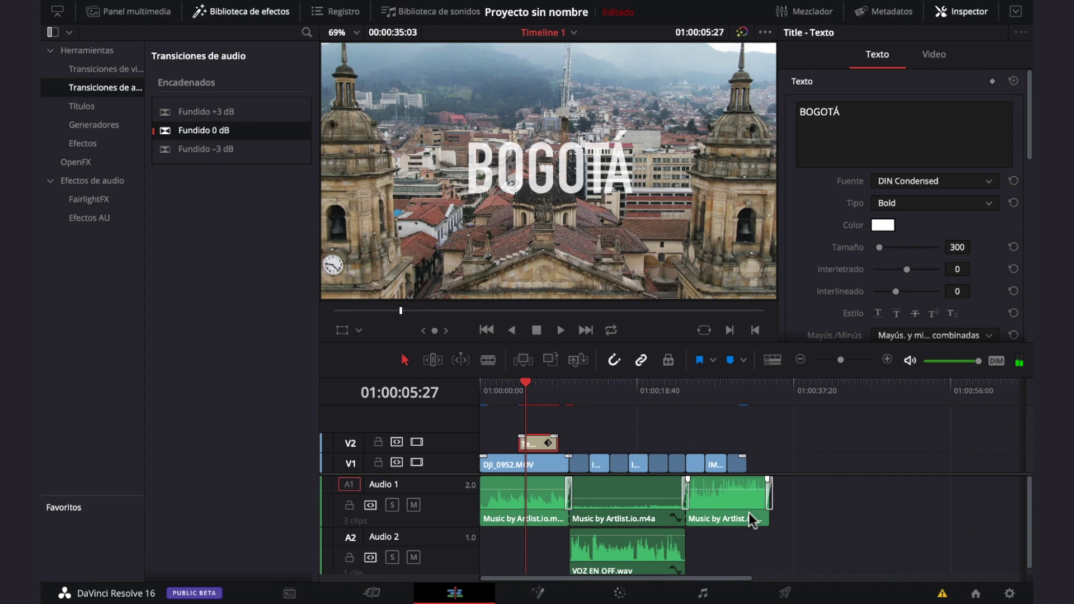
Step: Set up delivery with the YouTube 1080p preset, naming the file Bogotá and choosing the Desktop folder as its location
left_click(785, 594)
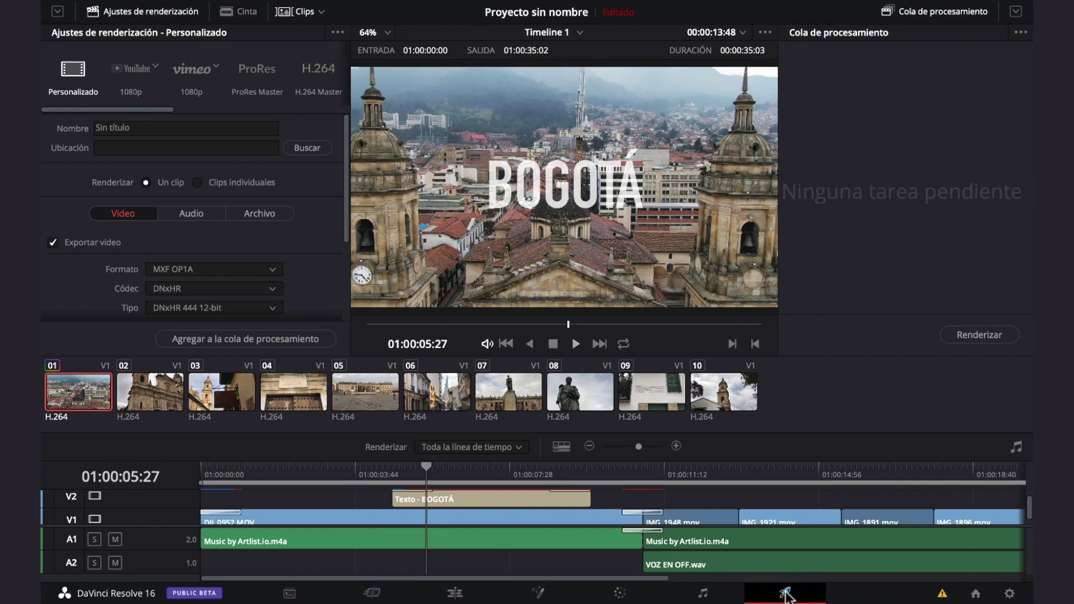
left_click(132, 73)
left_click(96, 127)
type("Bog")
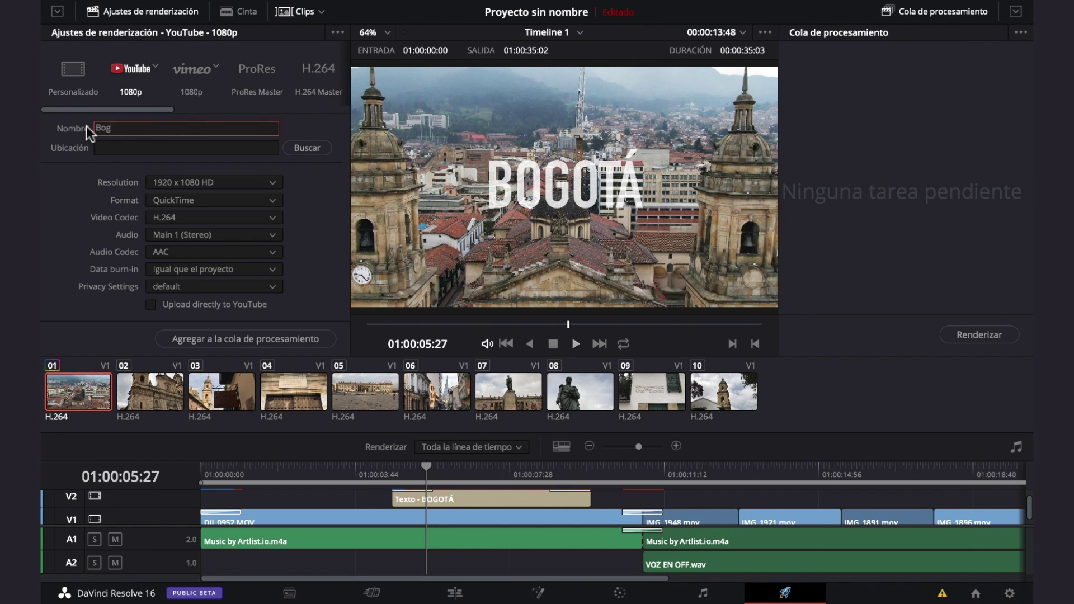
type("otá")
left_click(303, 149)
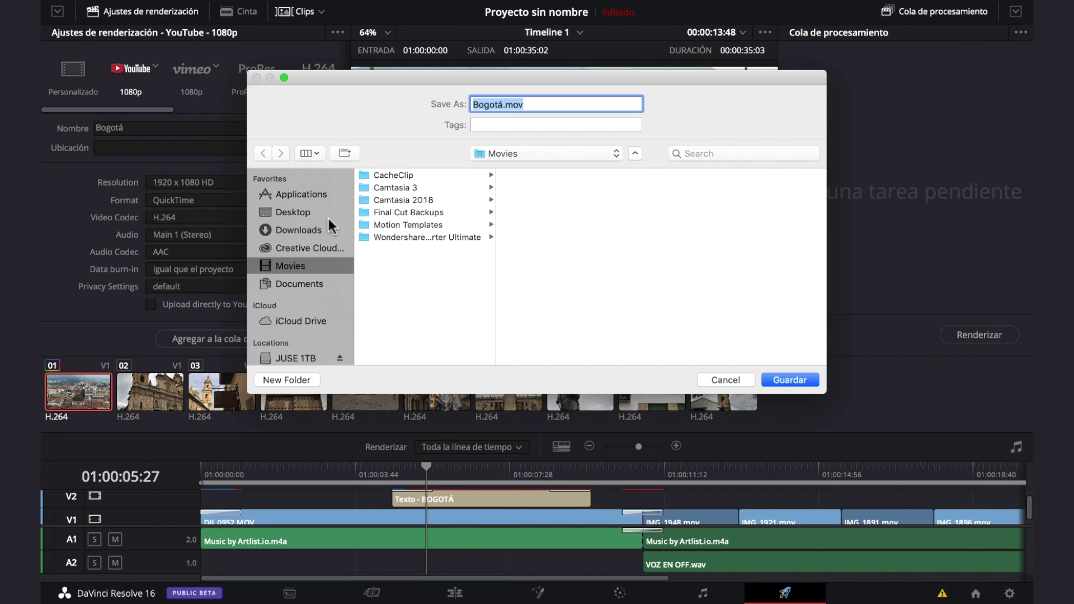
left_click(299, 213)
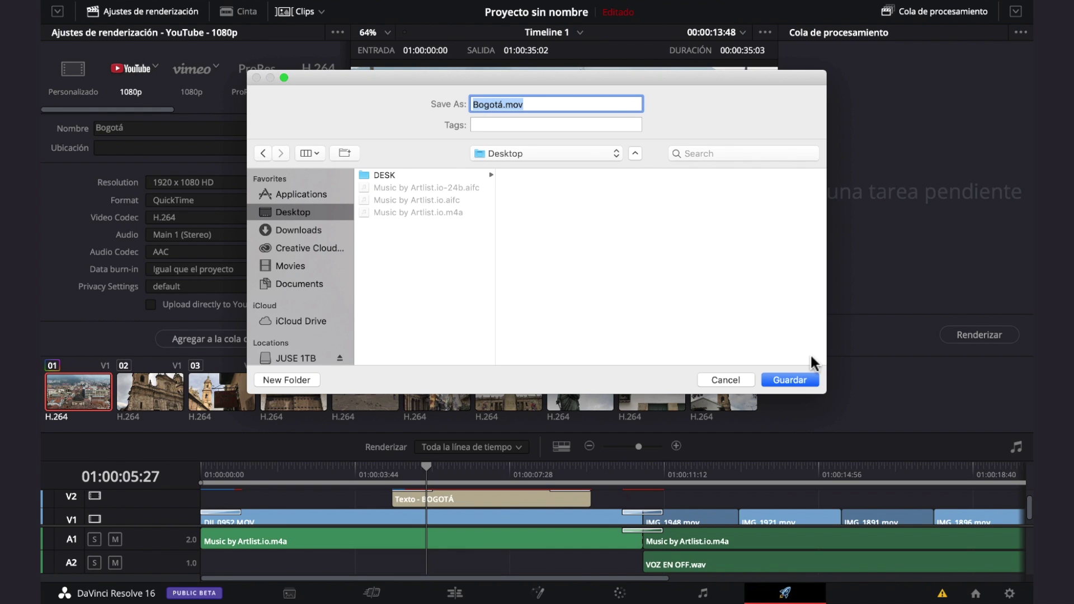
left_click(791, 381)
Step: Add the Bogotá export to the render queue and start rendering it
left_click(269, 340)
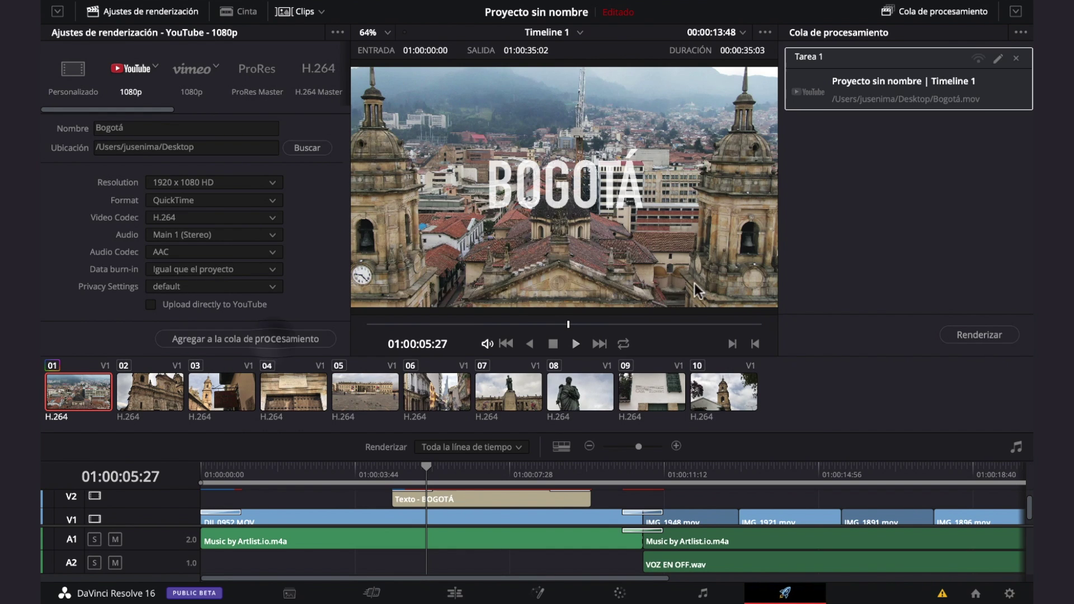
left_click(992, 335)
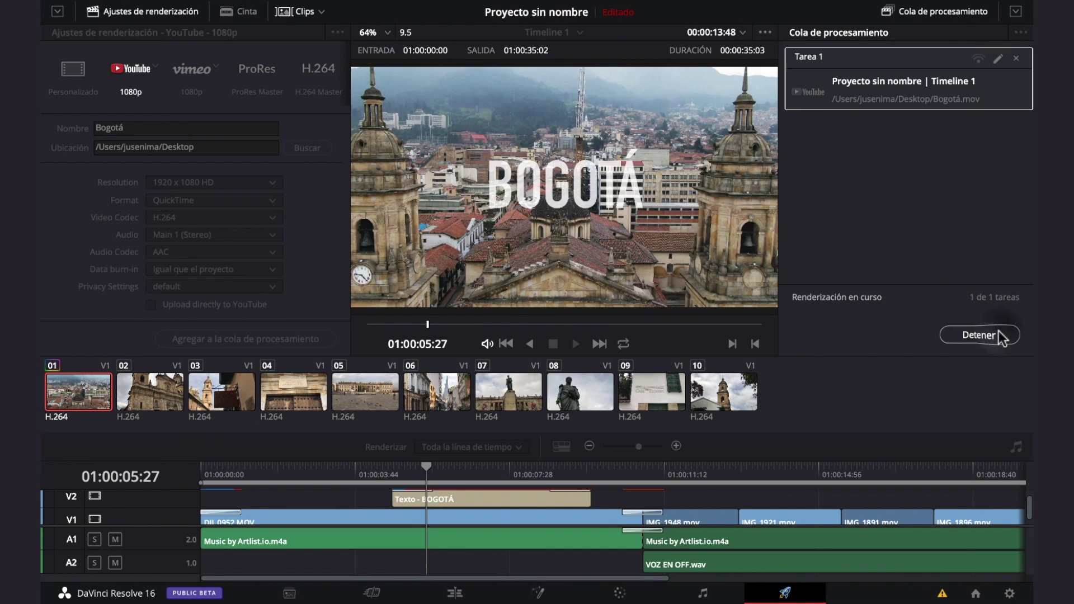